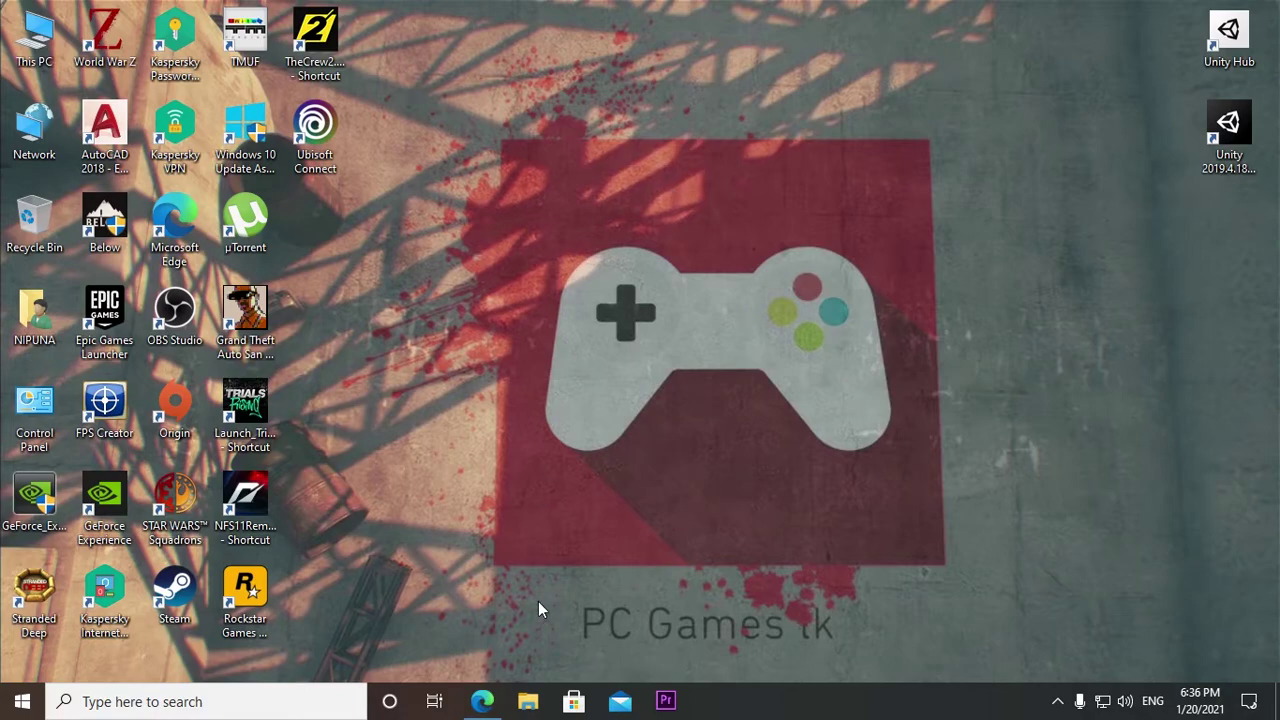
- Bring the Edge window showing the unity.com home page to the front
{"action": "mouse_move", "coordinate": [488, 701]}
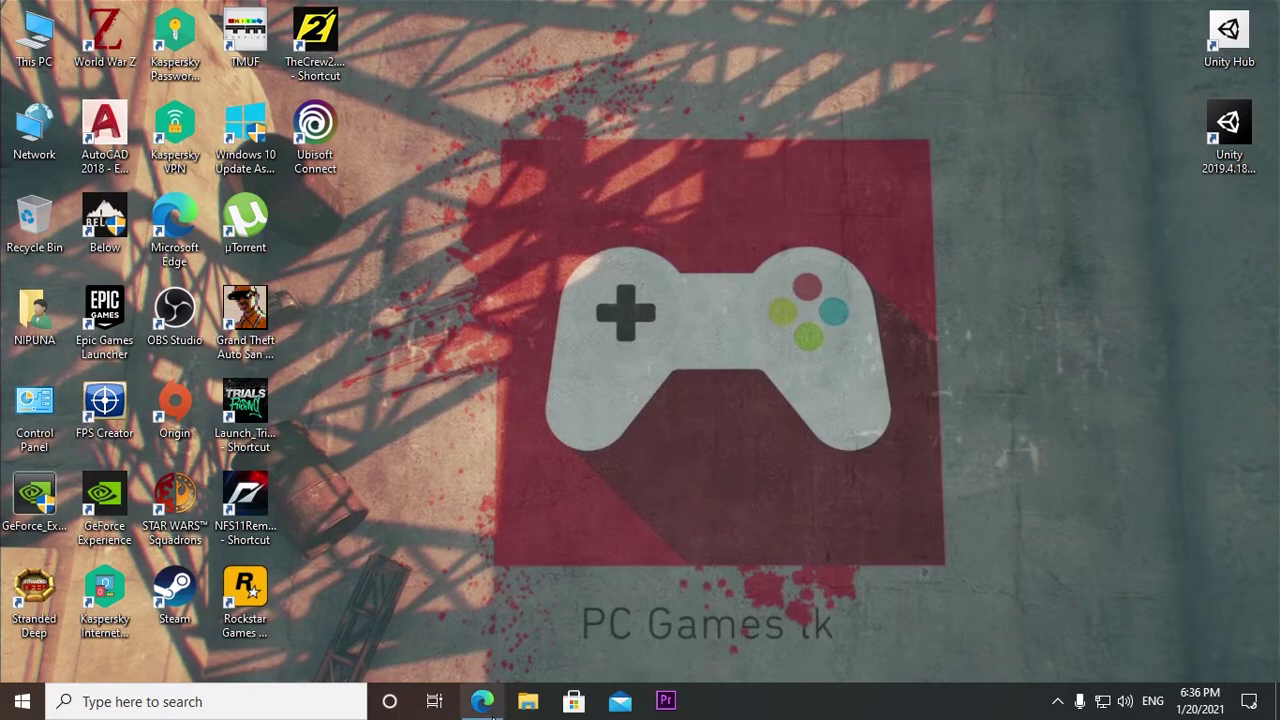
{"action": "left_click", "coordinate": [482, 701]}
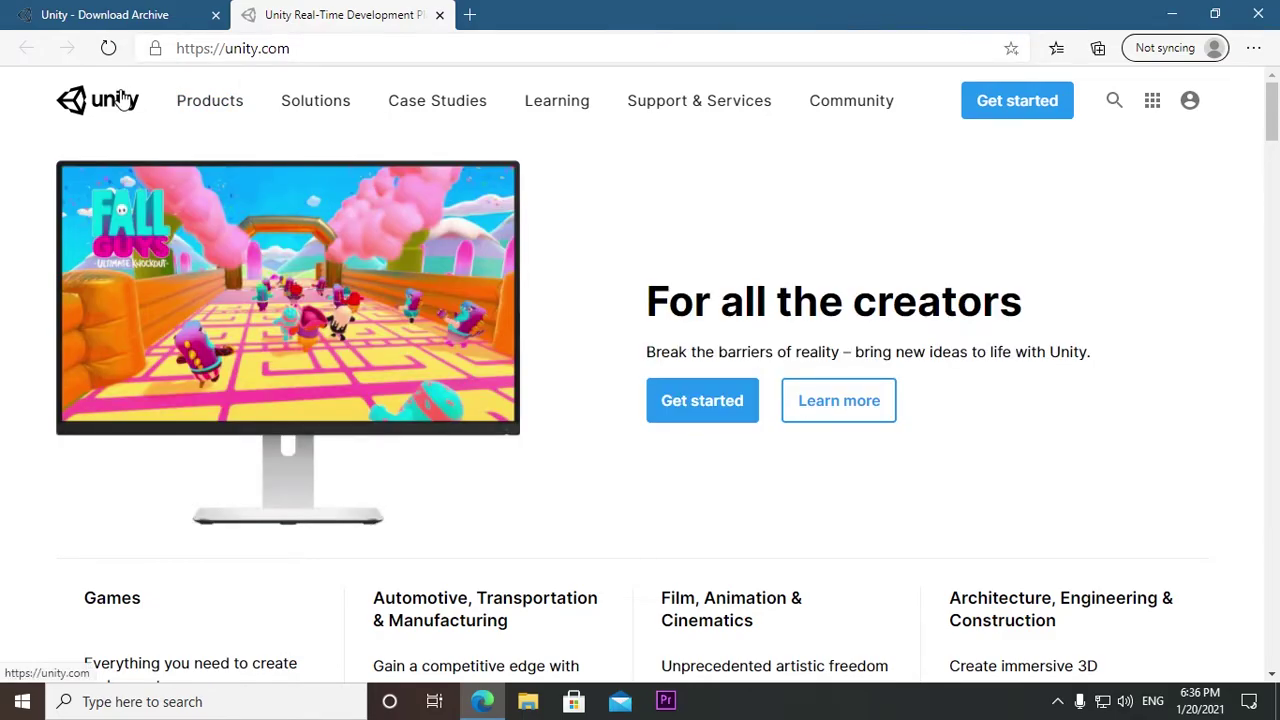
{"action": "left_click", "coordinate": [1268, 205]}
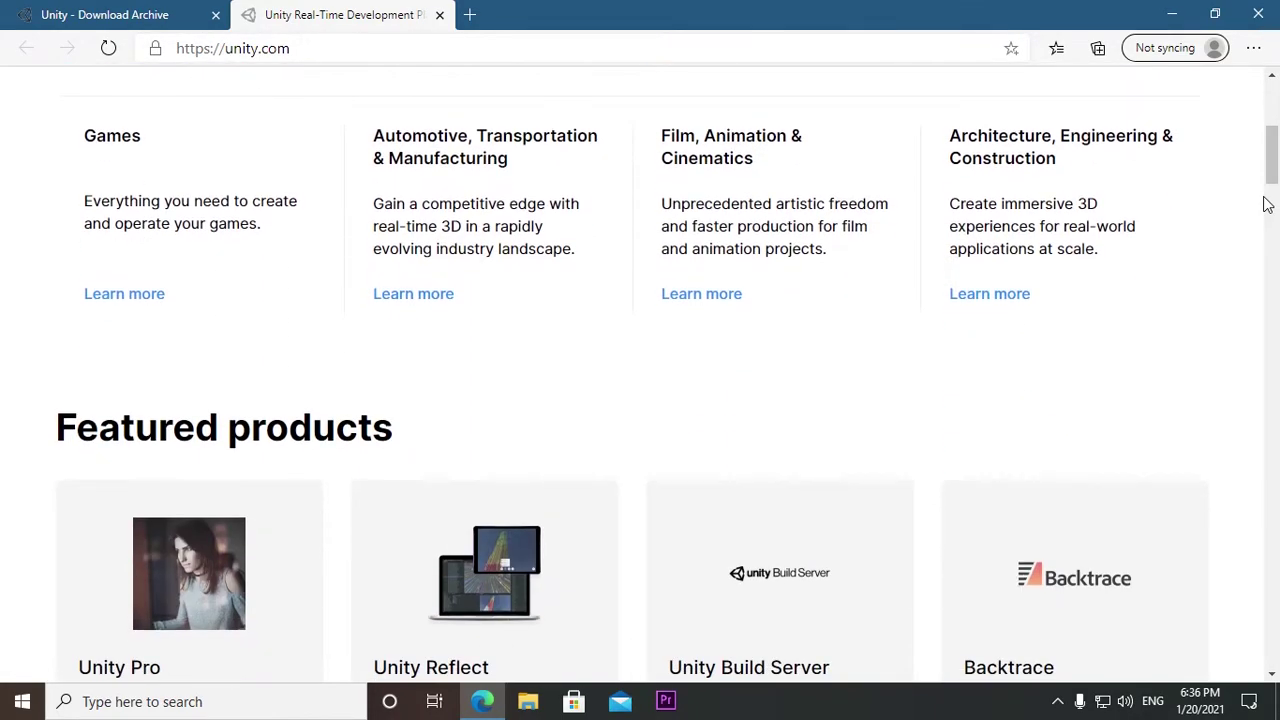
- Browse unity.com, then go to the Unity Store's Plans and pricing page via Get started
{"action": "scroll", "coordinate": [1268, 205], "scroll_direction": "down", "scroll_amount": 5}
{"action": "scroll", "coordinate": [1268, 205], "scroll_direction": "down", "scroll_amount": 3}
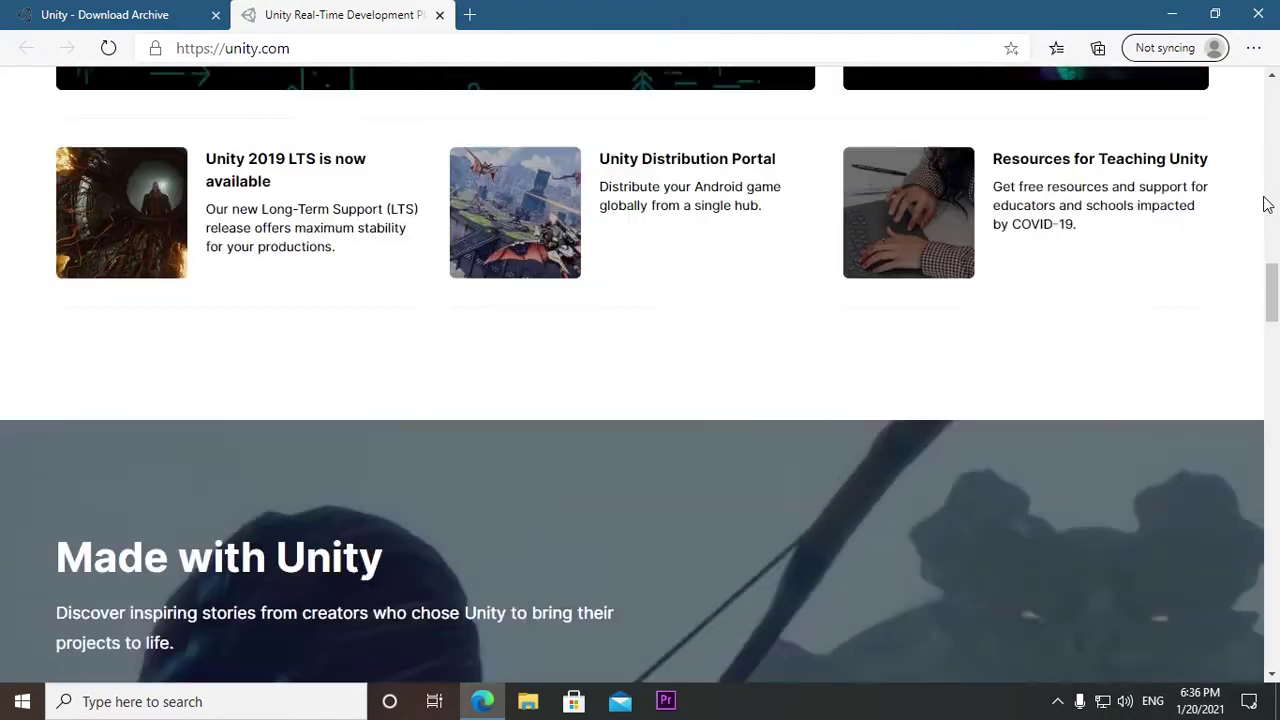
{"action": "scroll", "coordinate": [1268, 205], "scroll_direction": "down", "scroll_amount": 4}
{"action": "scroll", "coordinate": [1268, 205], "scroll_direction": "up", "scroll_amount": 10}
{"action": "scroll", "coordinate": [1268, 205], "scroll_direction": "up", "scroll_amount": 7}
{"action": "scroll", "coordinate": [1268, 205], "scroll_direction": "up", "scroll_amount": 5}
{"action": "scroll", "coordinate": [1268, 205], "scroll_direction": "down", "scroll_amount": 6}
{"action": "scroll", "coordinate": [1268, 205], "scroll_direction": "down", "scroll_amount": 4}
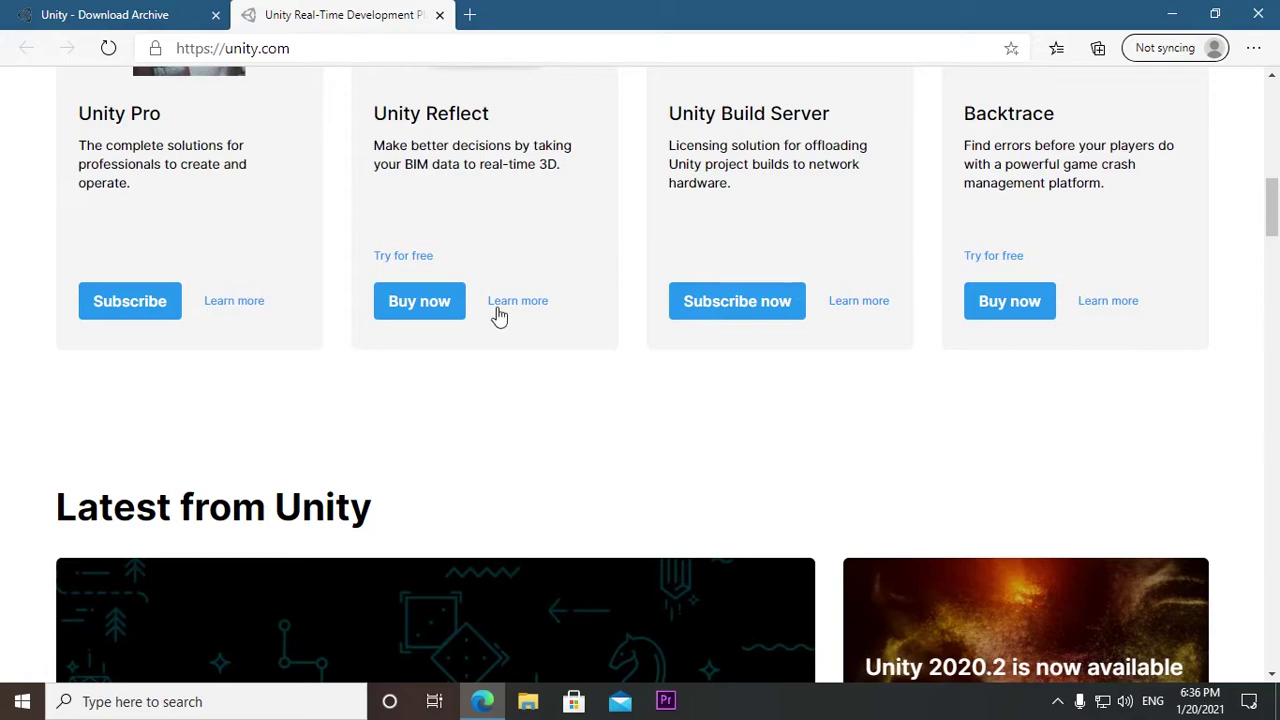
{"action": "scroll", "coordinate": [1058, 406], "scroll_direction": "up", "scroll_amount": 5}
{"action": "scroll", "coordinate": [1058, 406], "scroll_direction": "up", "scroll_amount": 4}
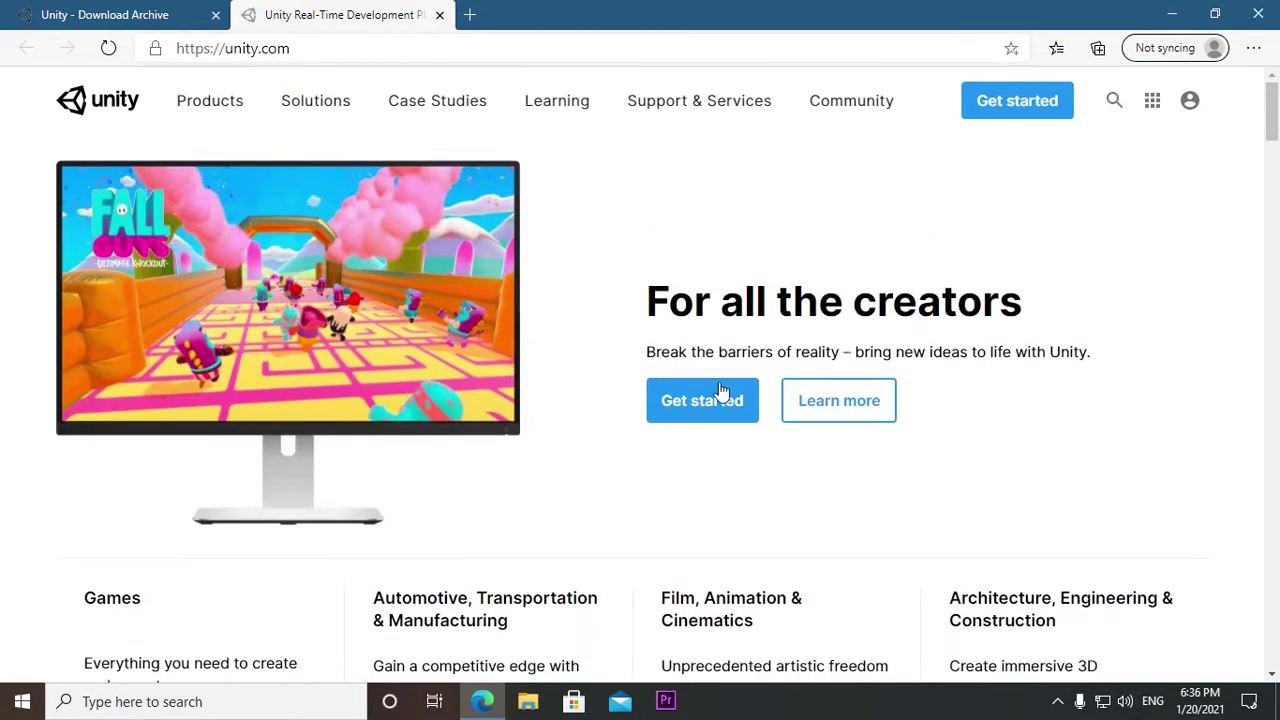
{"action": "left_click", "coordinate": [703, 415]}
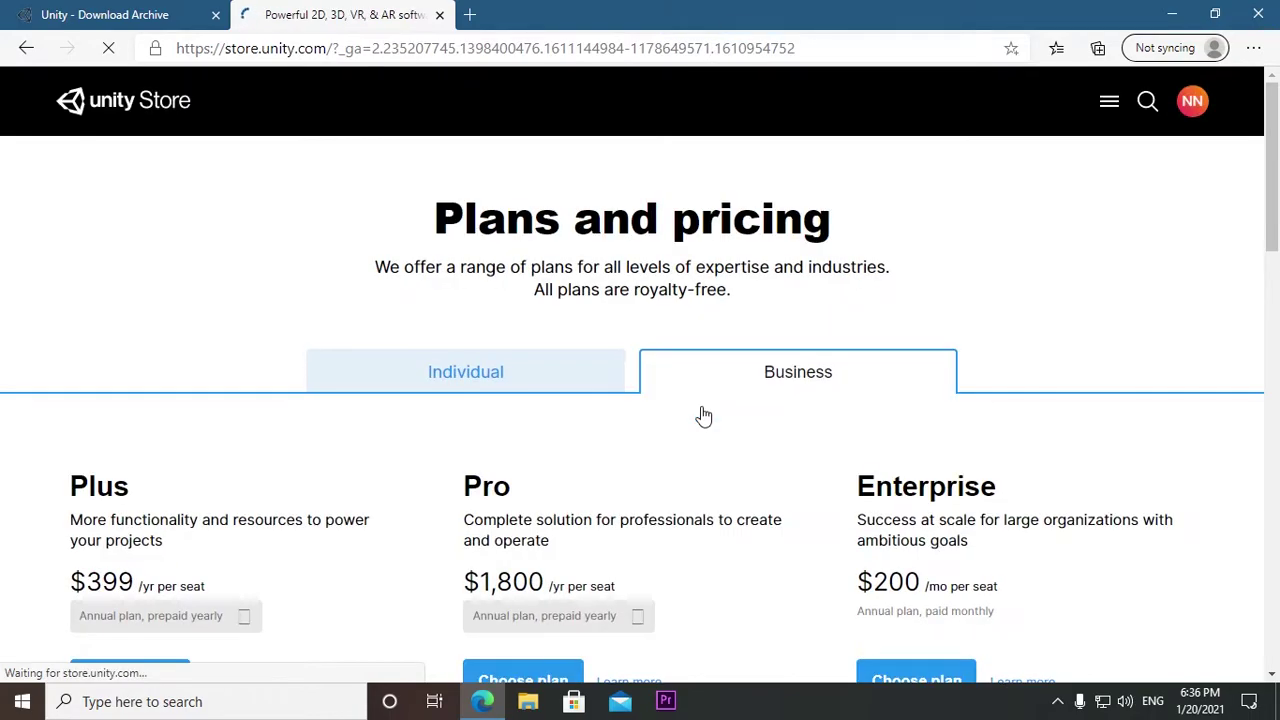
- Switch the Unity Store plans page to the Individual plans
{"action": "scroll", "coordinate": [703, 415], "scroll_direction": "down", "scroll_amount": 1}
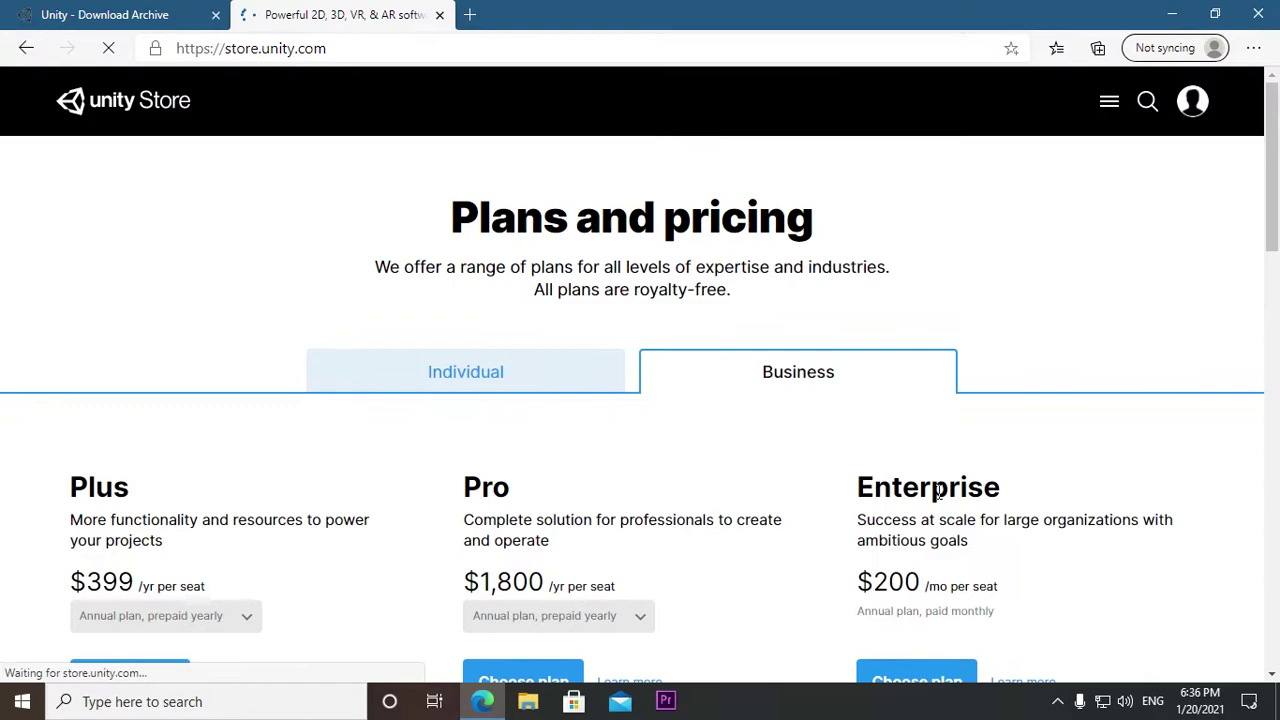
{"action": "scroll", "coordinate": [879, 539], "scroll_direction": "down", "scroll_amount": 2}
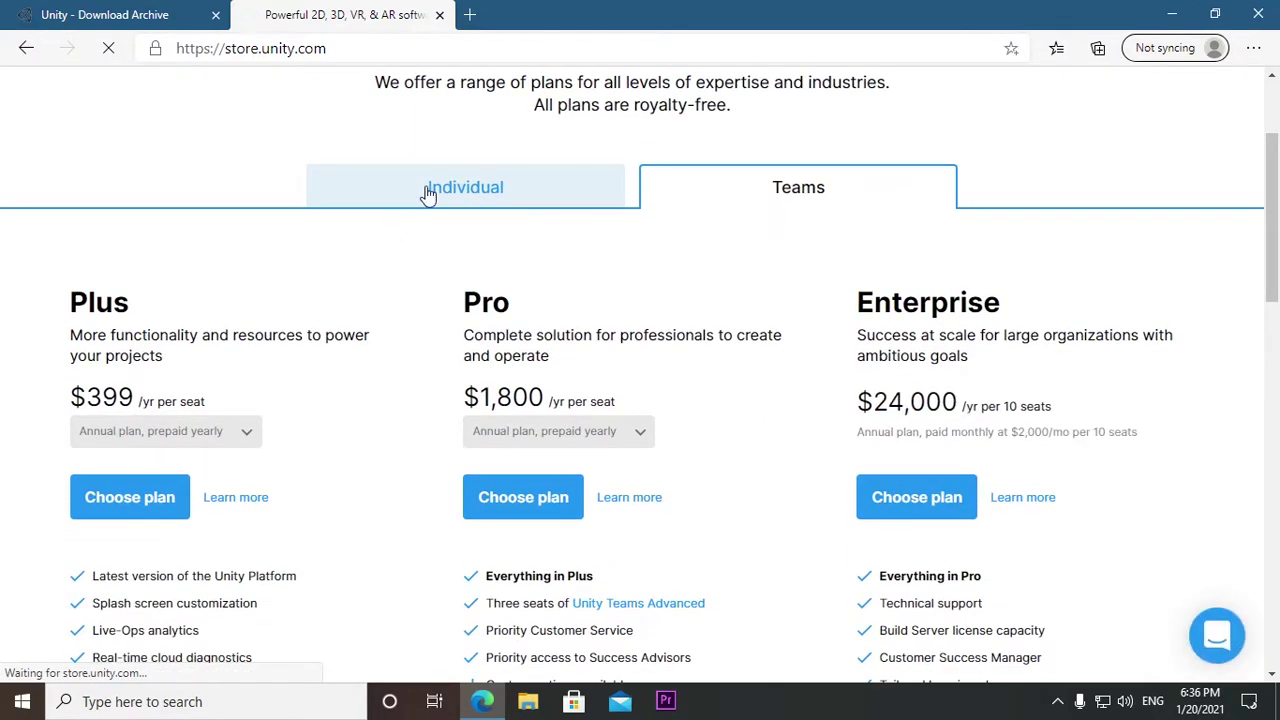
{"action": "left_click", "coordinate": [426, 193]}
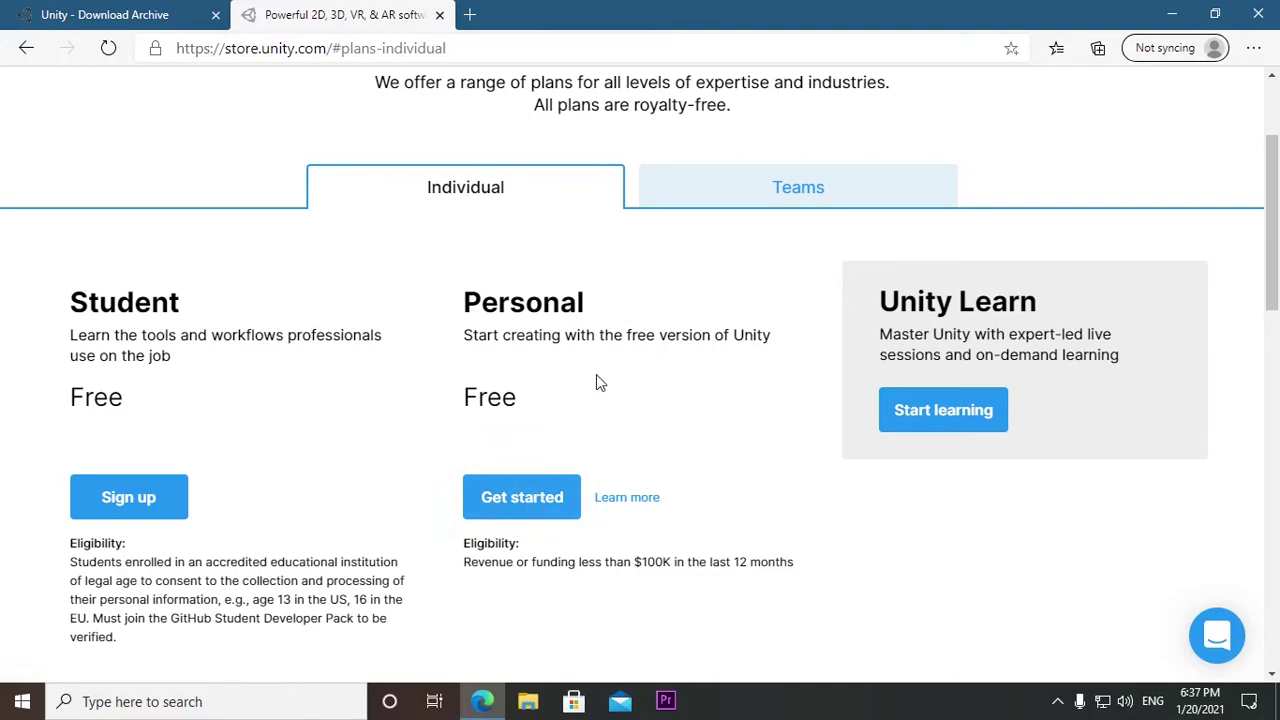
- Look over the individual plans and choose Get started under the free Personal plan
{"action": "scroll", "coordinate": [596, 378], "scroll_direction": "down", "scroll_amount": 1}
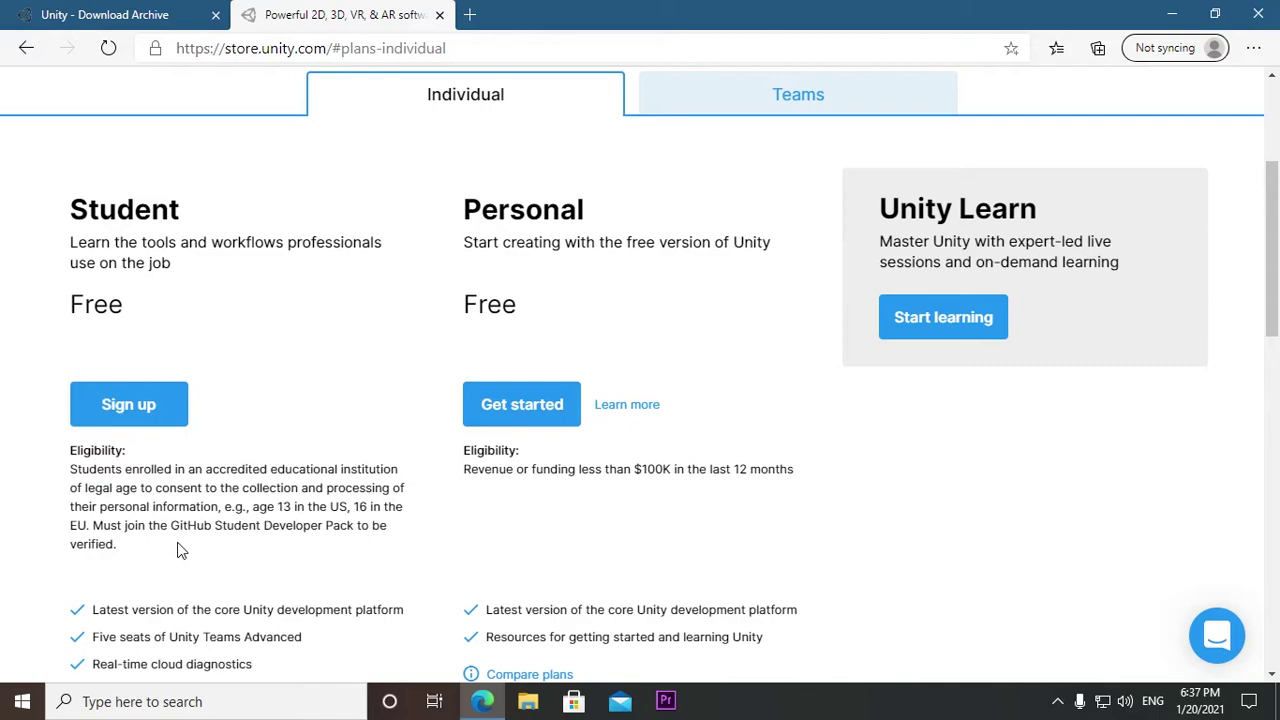
{"action": "scroll", "coordinate": [180, 550], "scroll_direction": "down", "scroll_amount": 2}
{"action": "scroll", "coordinate": [180, 550], "scroll_direction": "up", "scroll_amount": 2}
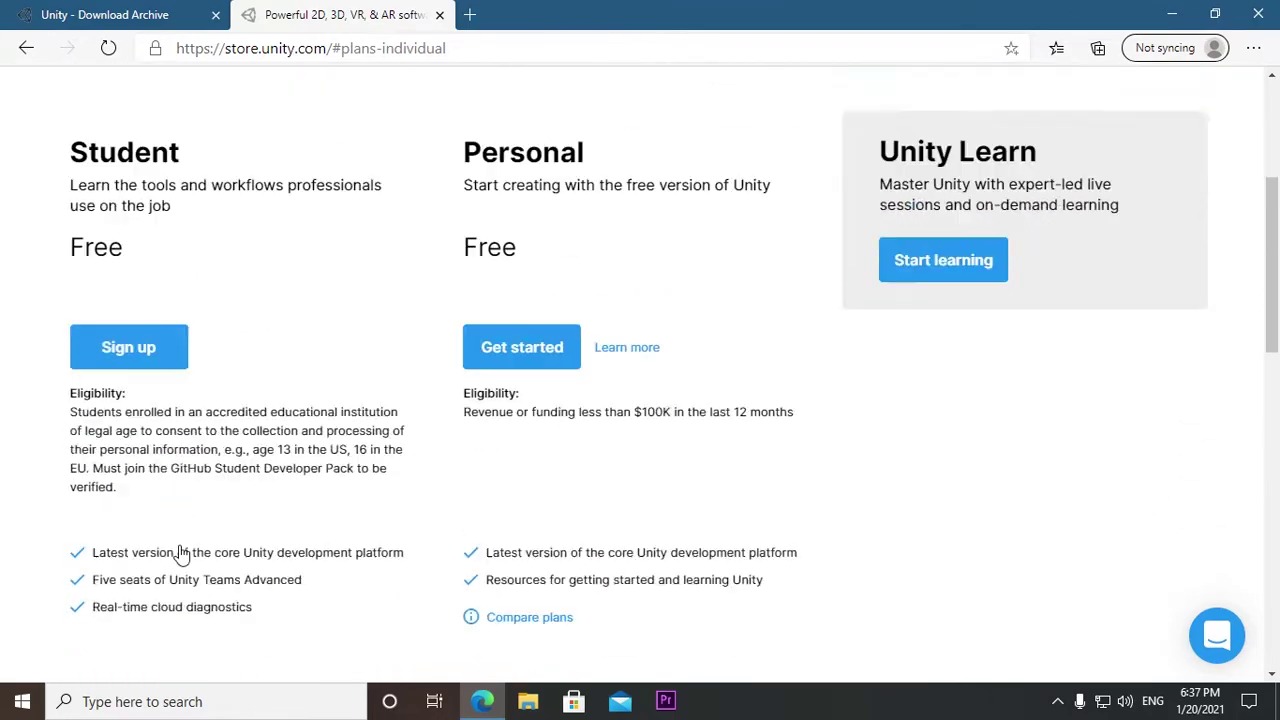
{"action": "scroll", "coordinate": [182, 552], "scroll_direction": "down", "scroll_amount": 4}
{"action": "scroll", "coordinate": [183, 554], "scroll_direction": "up", "scroll_amount": 5}
{"action": "scroll", "coordinate": [183, 551], "scroll_direction": "down", "scroll_amount": 2}
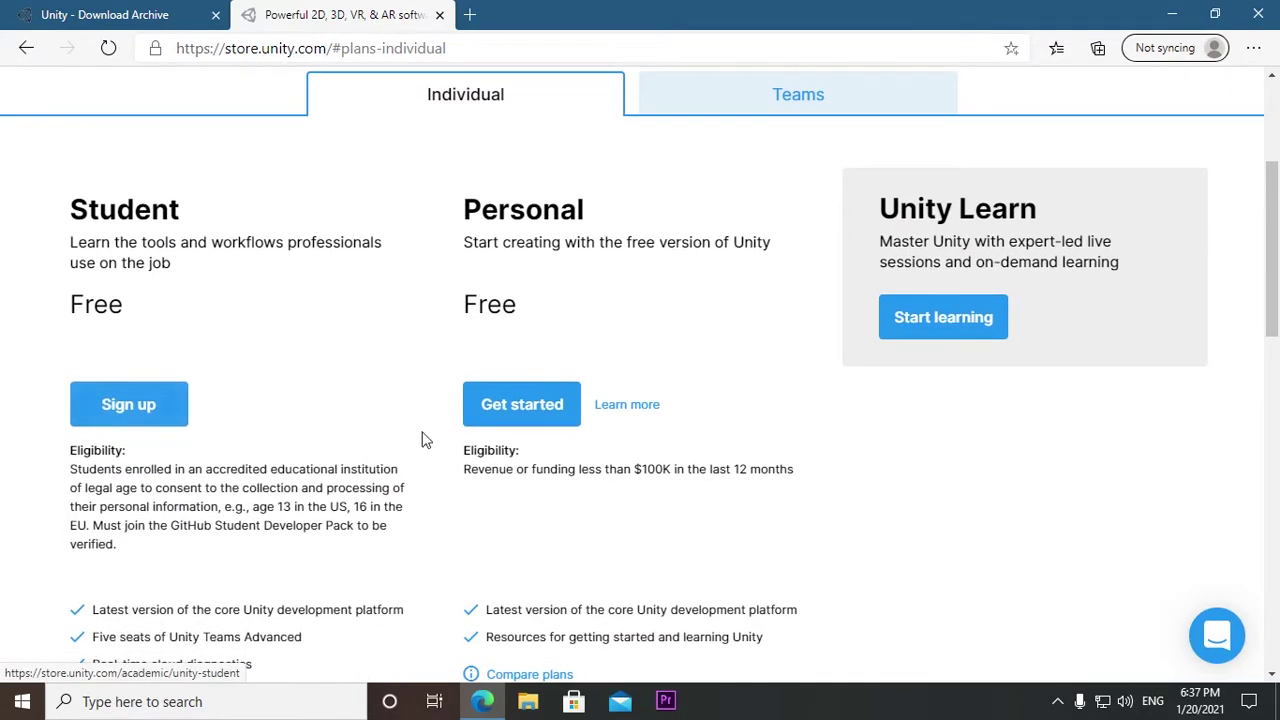
{"action": "left_click", "coordinate": [547, 421]}
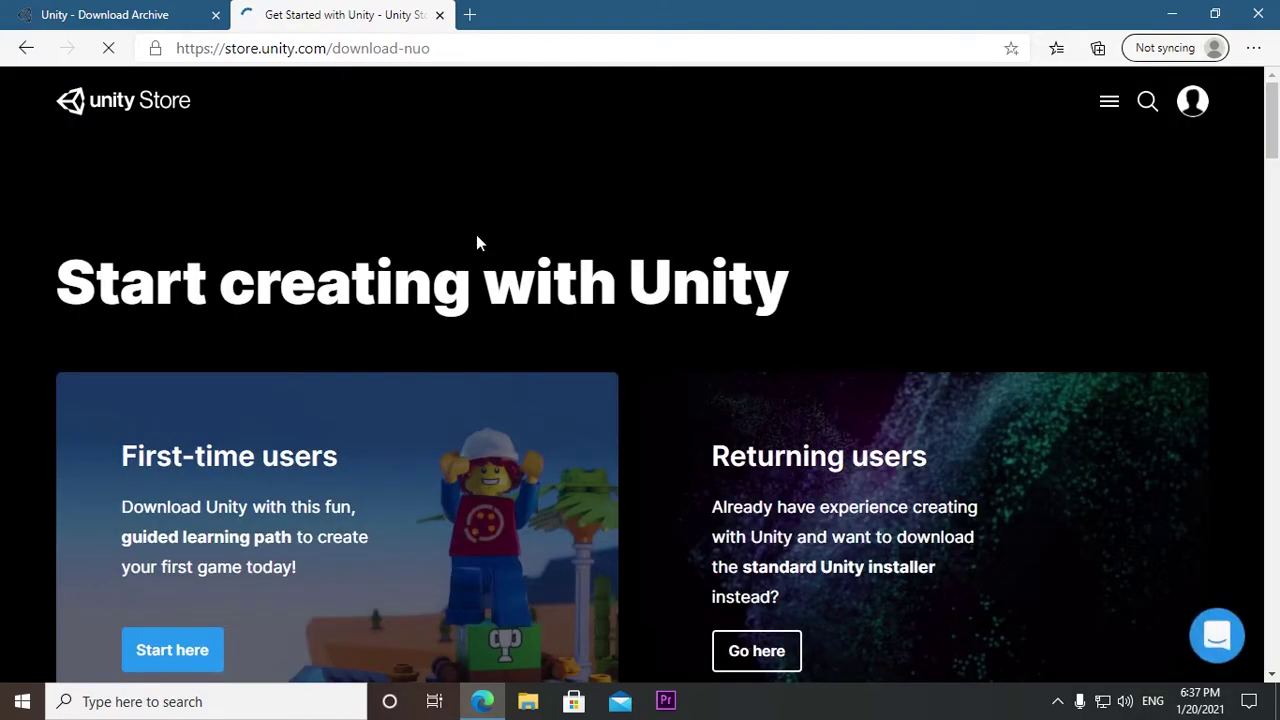
- Review the Start creating with Unity page and choose Start here for first-time users
{"action": "scroll", "coordinate": [476, 234], "scroll_direction": "down", "scroll_amount": 3}
{"action": "scroll", "coordinate": [476, 242], "scroll_direction": "down", "scroll_amount": 5}
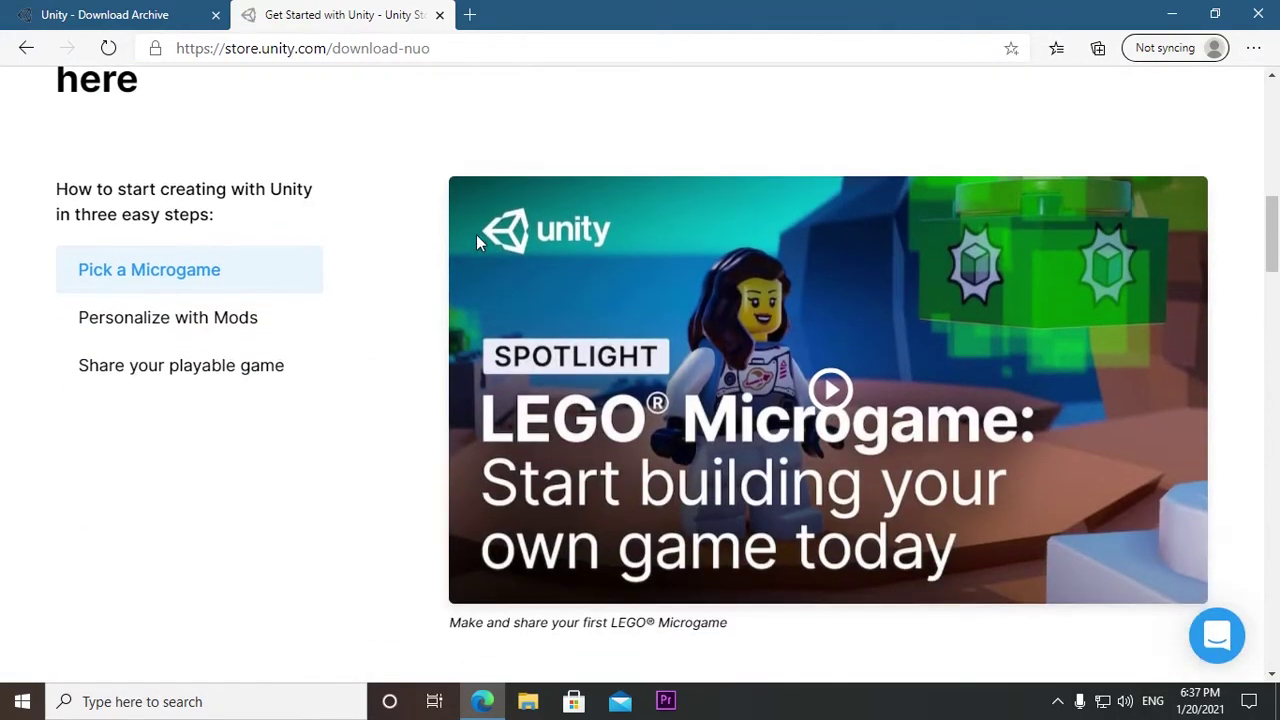
{"action": "scroll", "coordinate": [480, 243], "scroll_direction": "down", "scroll_amount": 1}
{"action": "scroll", "coordinate": [481, 243], "scroll_direction": "down", "scroll_amount": 3}
{"action": "scroll", "coordinate": [480, 243], "scroll_direction": "down", "scroll_amount": 3}
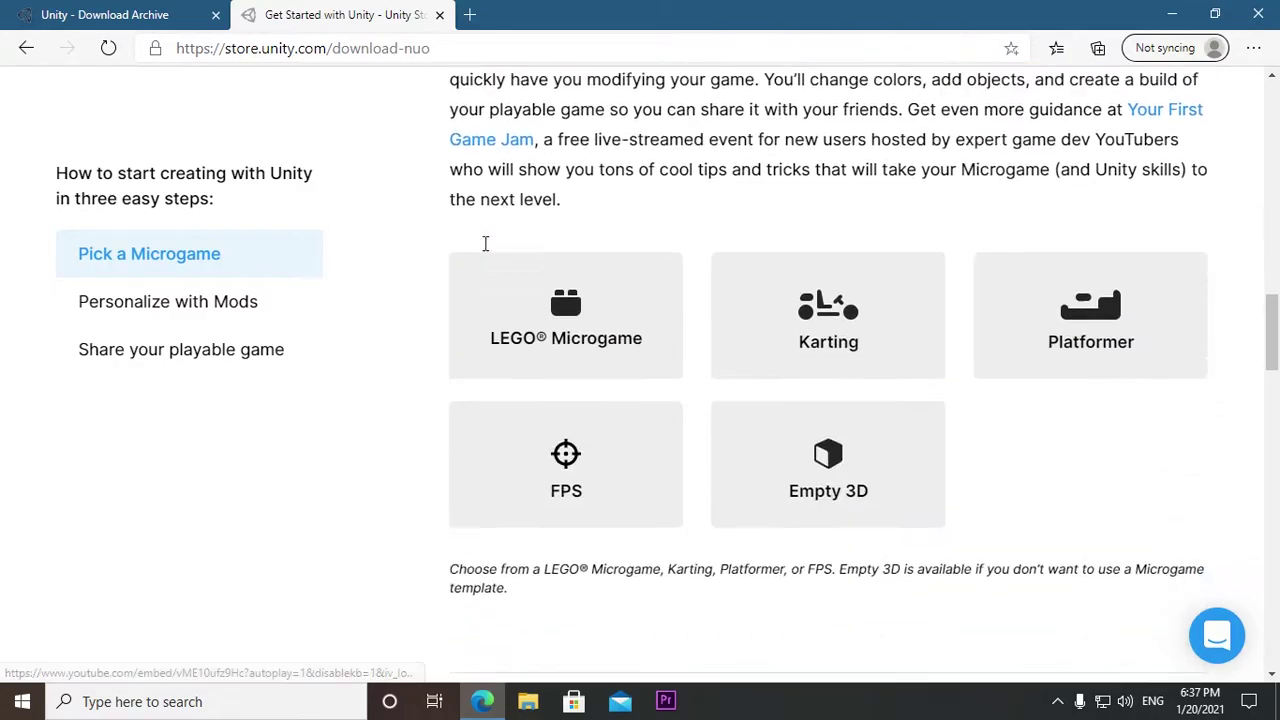
{"action": "scroll", "coordinate": [480, 243], "scroll_direction": "down", "scroll_amount": 2}
{"action": "scroll", "coordinate": [476, 242], "scroll_direction": "down", "scroll_amount": 4}
{"action": "scroll", "coordinate": [476, 242], "scroll_direction": "down", "scroll_amount": 5}
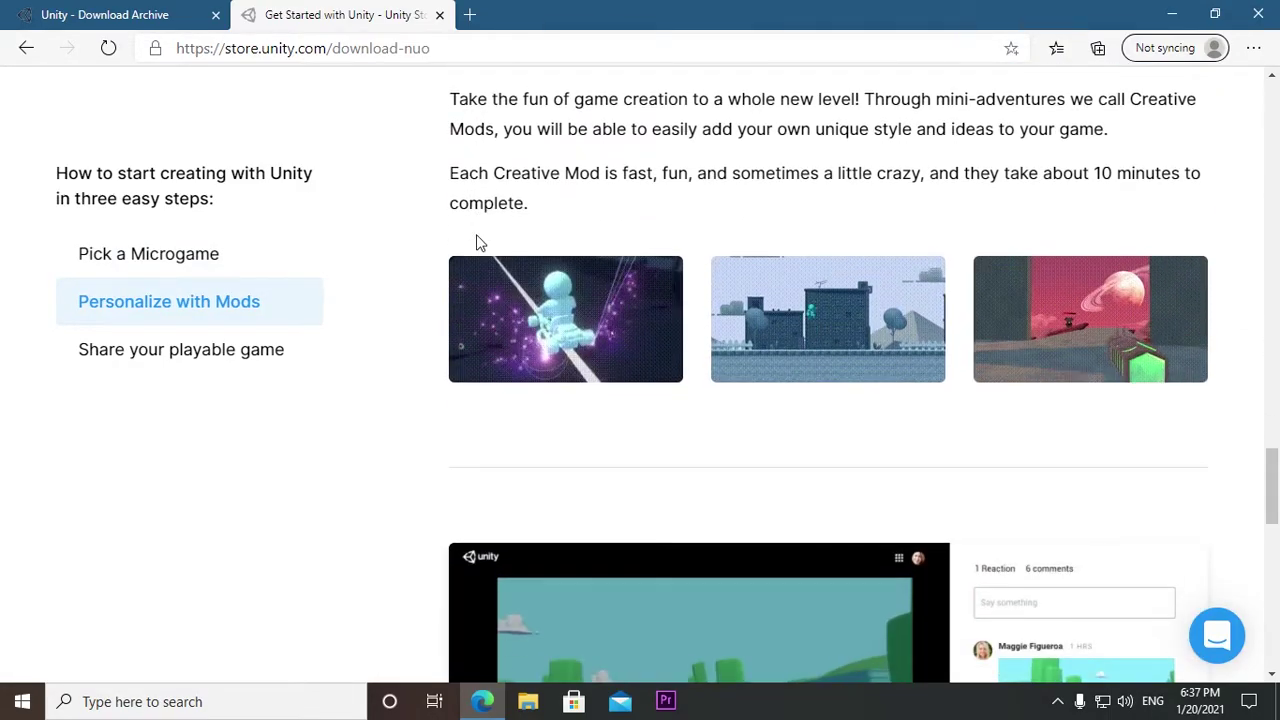
{"action": "scroll", "coordinate": [476, 242], "scroll_direction": "up", "scroll_amount": 1}
{"action": "scroll", "coordinate": [476, 242], "scroll_direction": "down", "scroll_amount": 5}
{"action": "scroll", "coordinate": [476, 242], "scroll_direction": "up", "scroll_amount": 3}
{"action": "scroll", "coordinate": [476, 242], "scroll_direction": "up", "scroll_amount": 5}
{"action": "scroll", "coordinate": [476, 242], "scroll_direction": "up", "scroll_amount": 5}
{"action": "scroll", "coordinate": [476, 242], "scroll_direction": "up", "scroll_amount": 5}
{"action": "scroll", "coordinate": [476, 243], "scroll_direction": "up", "scroll_amount": 1}
{"action": "scroll", "coordinate": [476, 243], "scroll_direction": "up", "scroll_amount": 5}
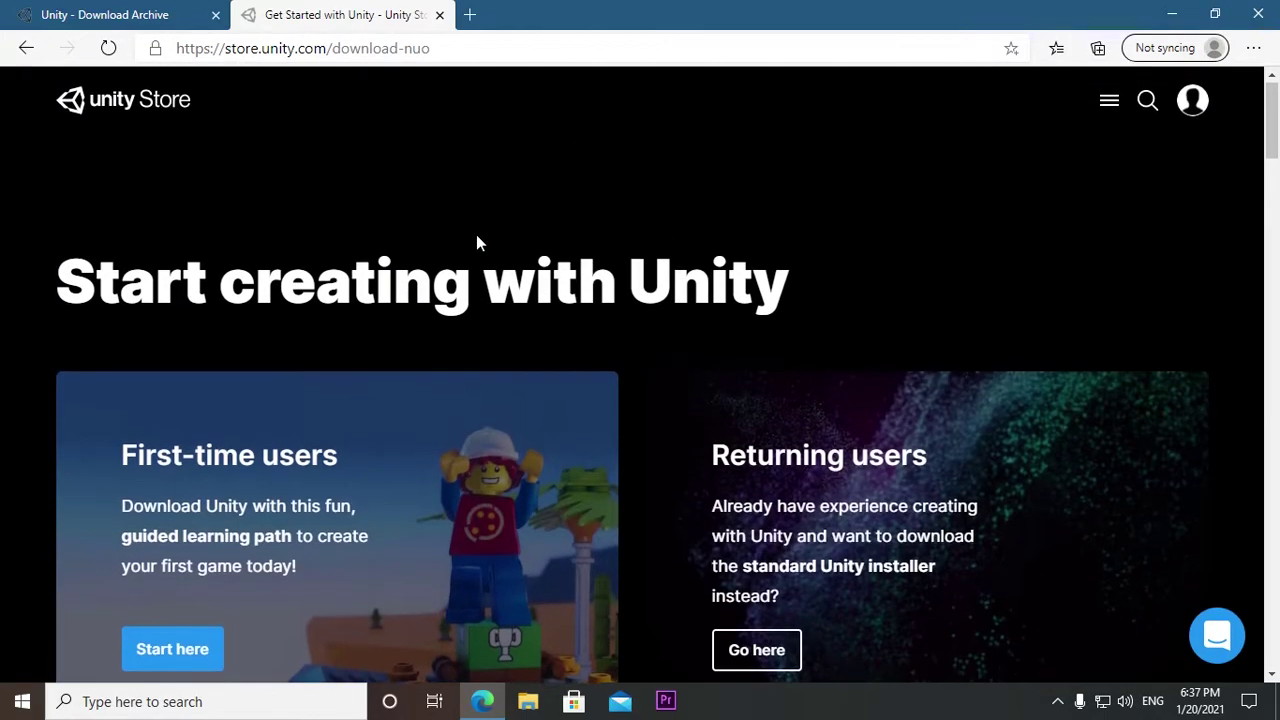
{"action": "scroll", "coordinate": [476, 243], "scroll_direction": "down", "scroll_amount": 1}
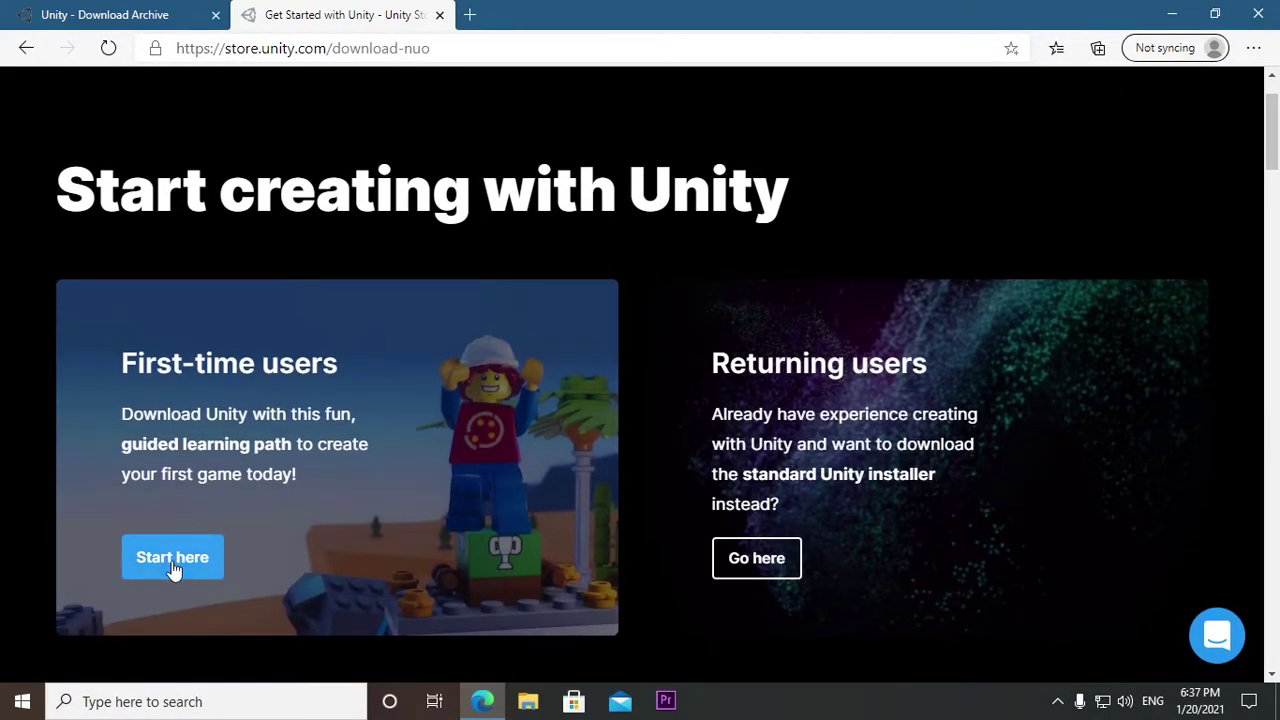
{"action": "left_click", "coordinate": [174, 568]}
- Agree to the terms, download UnityHubSetup (1).exe (69.8 MB), and minimize Edge
{"action": "scroll", "coordinate": [600, 570], "scroll_direction": "down", "scroll_amount": 2}
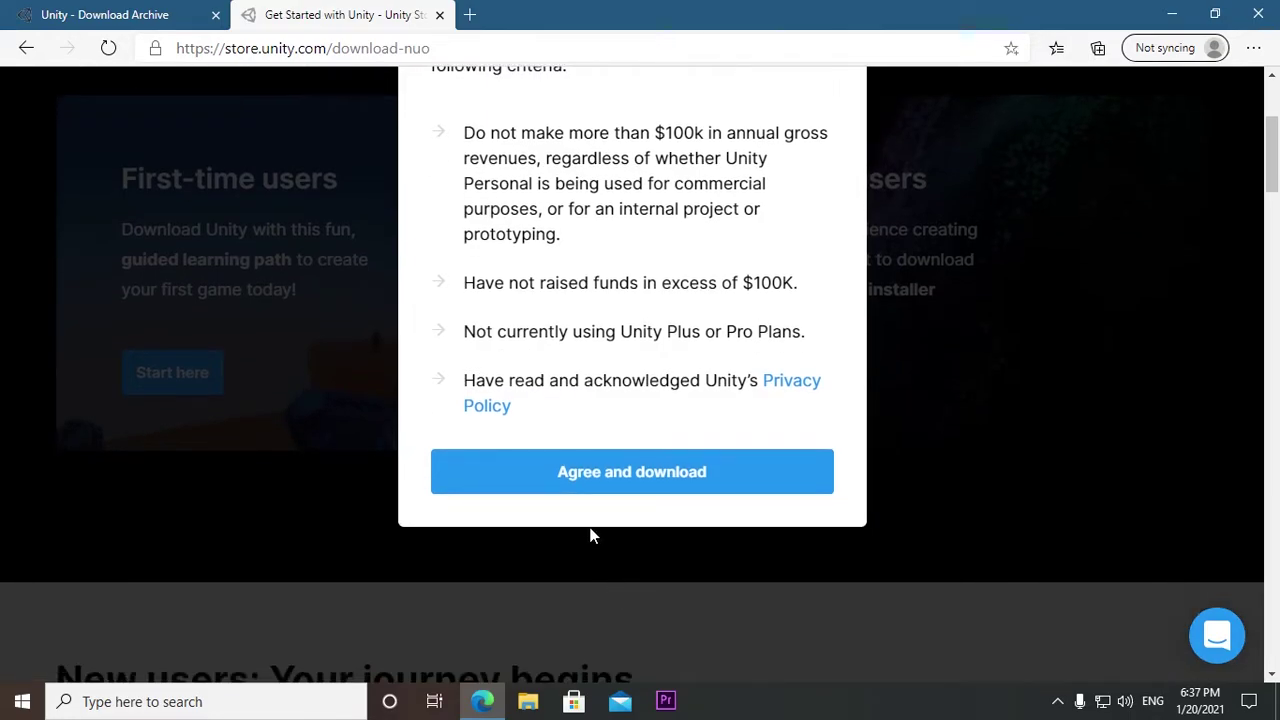
{"action": "left_click", "coordinate": [587, 490]}
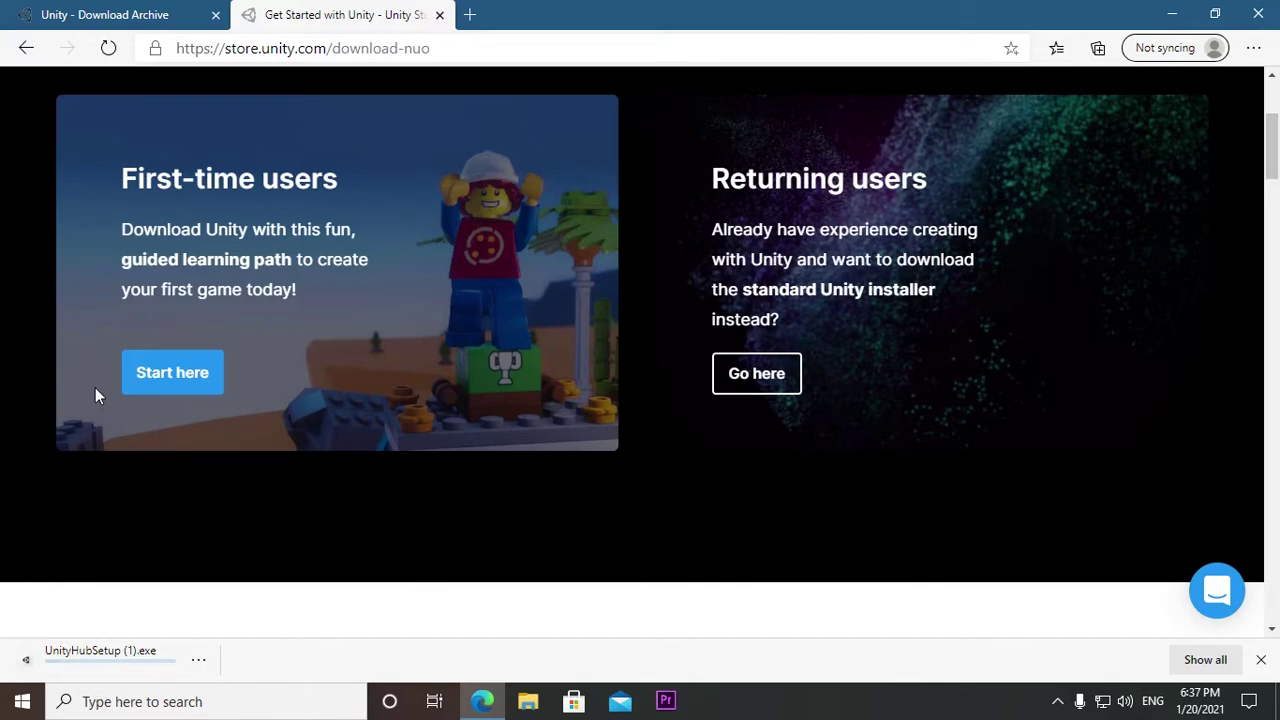
{"action": "left_click", "coordinate": [1174, 24]}
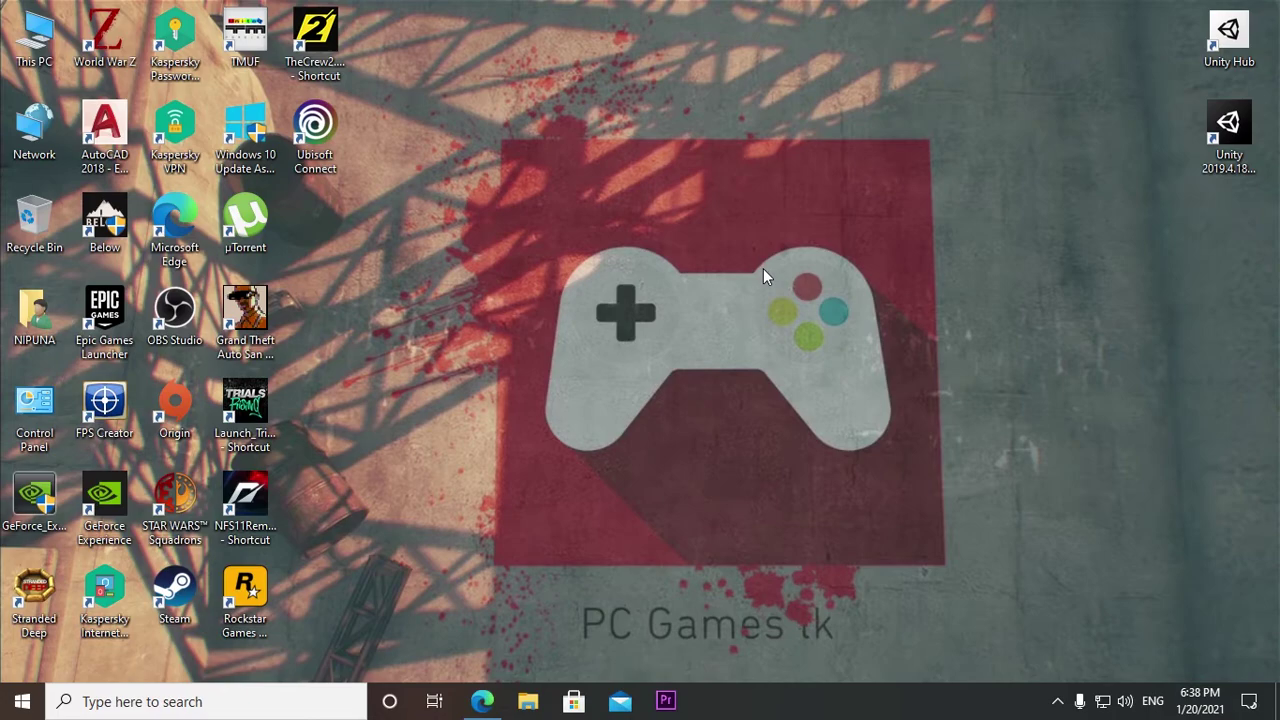
- Launch Unity Hub, confirm Installs lists only 2019.4.18f1, dismiss Add Unity Version, return to Edge
{"action": "double_click", "coordinate": [1243, 45]}
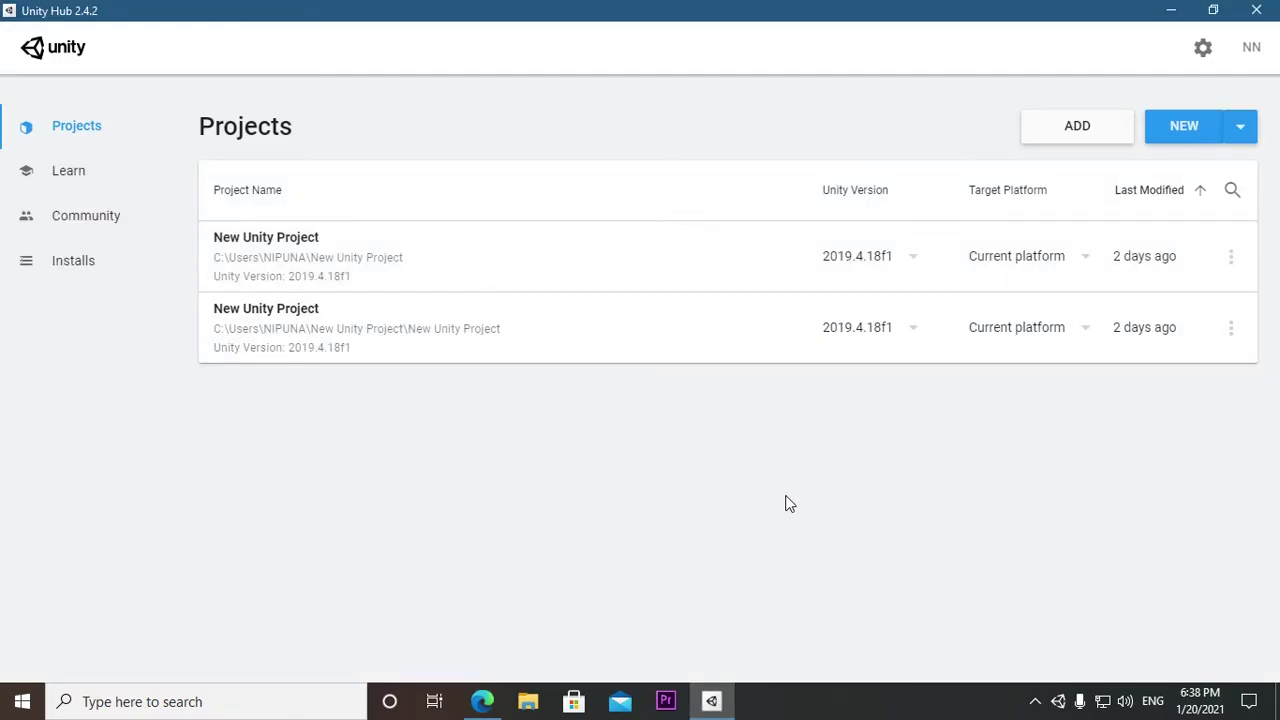
{"action": "left_click", "coordinate": [71, 277]}
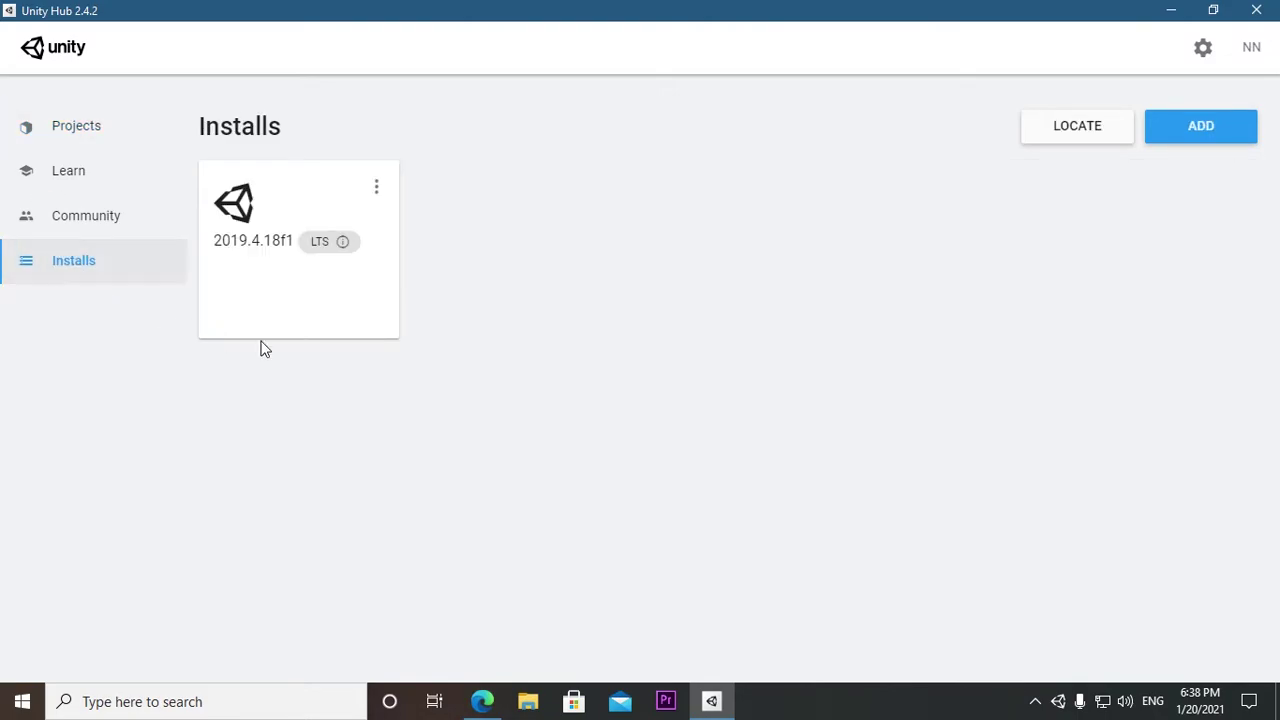
{"action": "left_click", "coordinate": [1189, 134]}
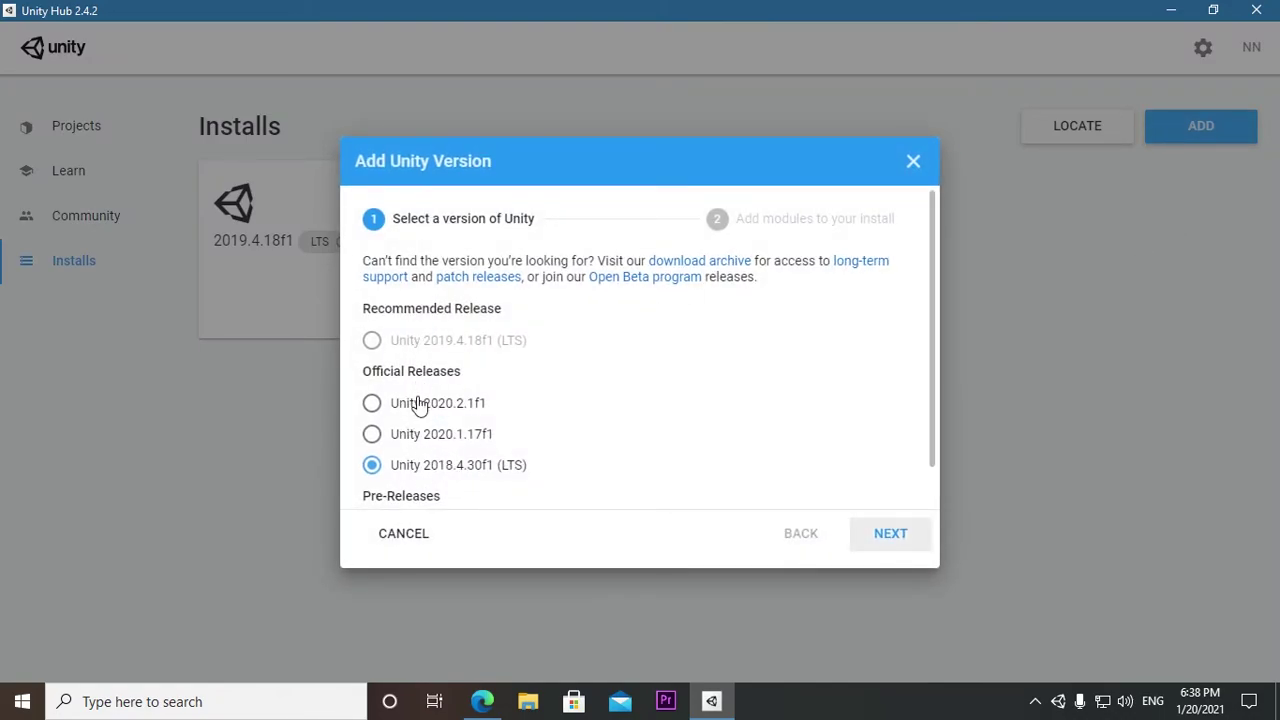
{"action": "left_click", "coordinate": [913, 161]}
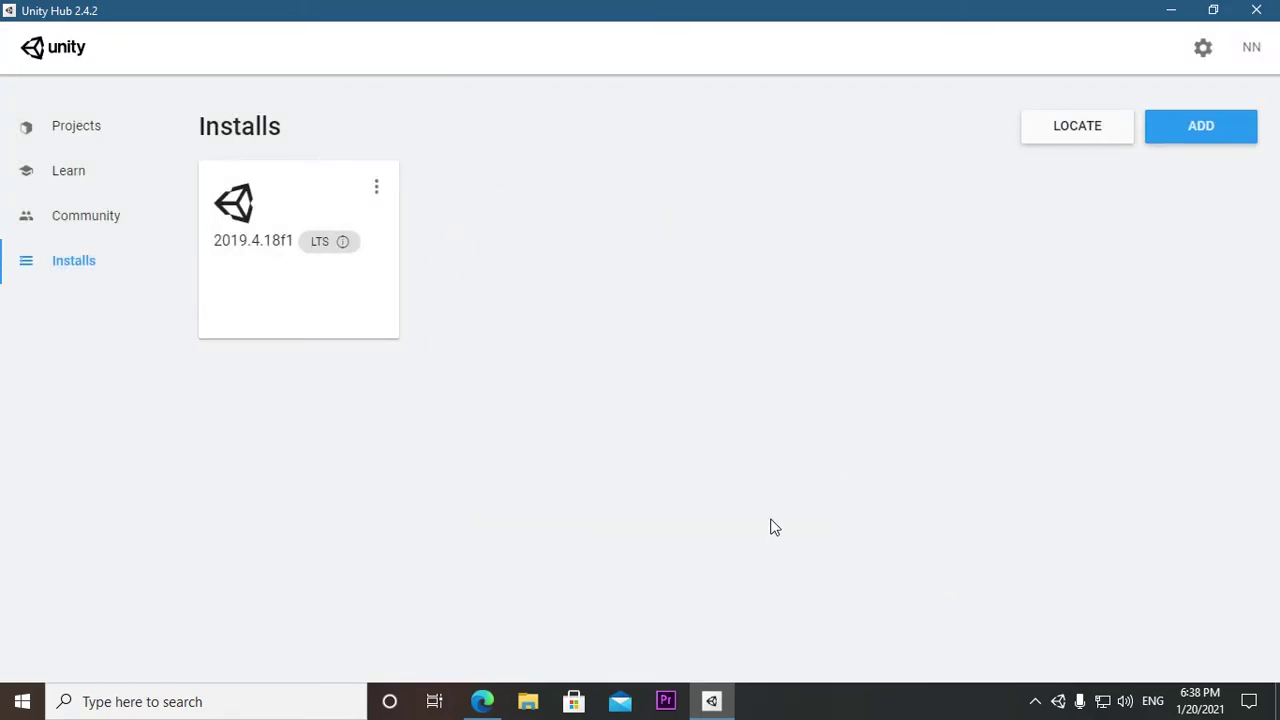
{"action": "left_click", "coordinate": [495, 703]}
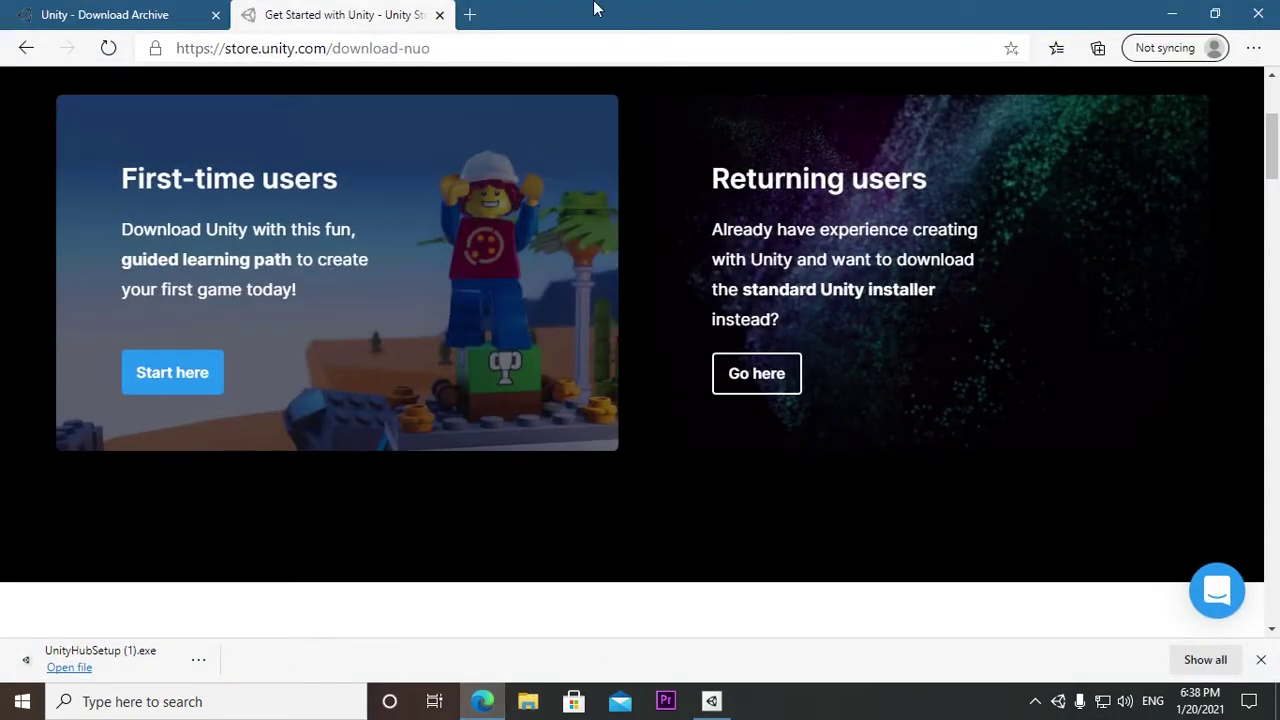
- Switch to the Unity Download Archive tab in Edge
{"action": "left_click", "coordinate": [128, 16]}
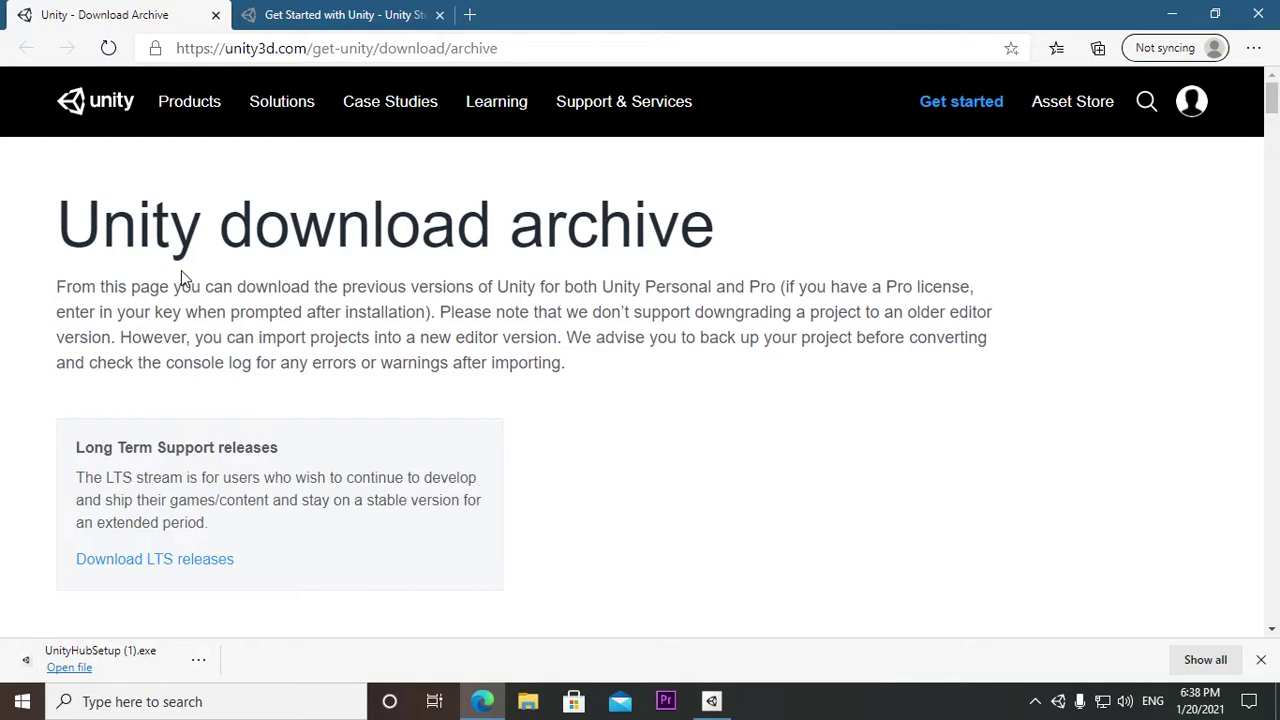
{"action": "scroll", "coordinate": [181, 270], "scroll_direction": "down", "scroll_amount": 5}
{"action": "scroll", "coordinate": [181, 270], "scroll_direction": "up", "scroll_amount": 5}
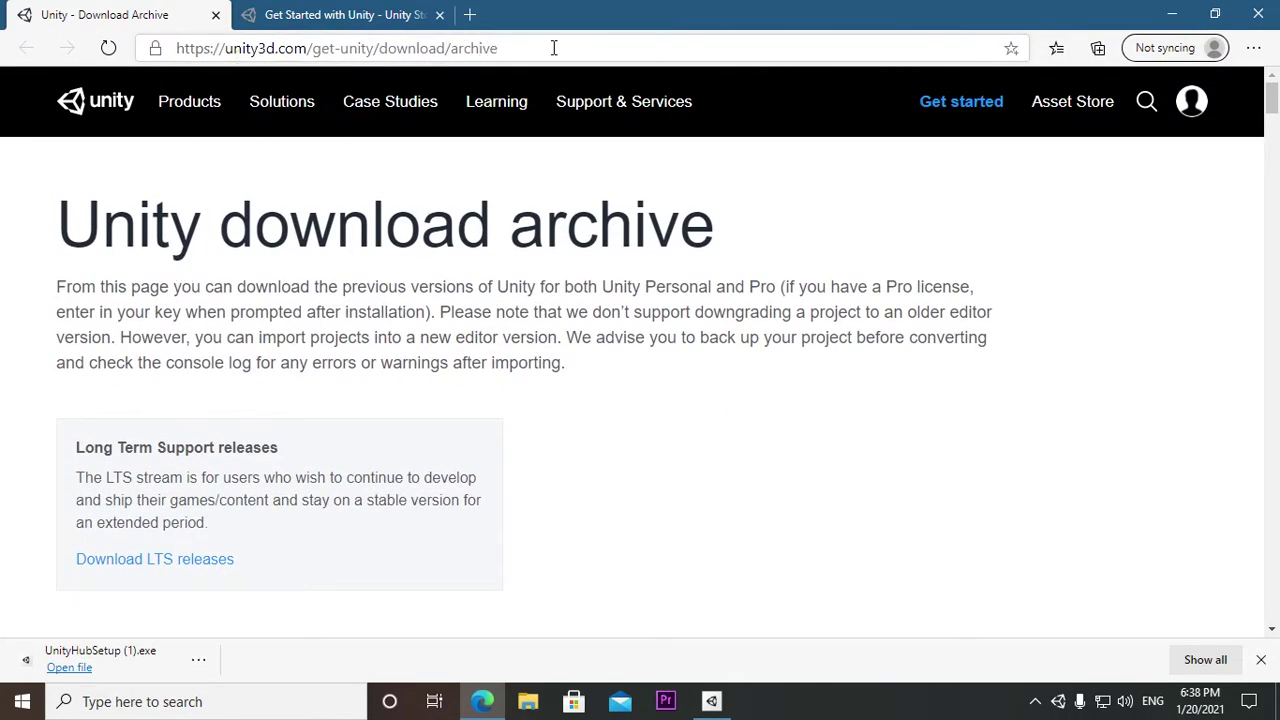
{"action": "scroll", "coordinate": [451, 243], "scroll_direction": "down", "scroll_amount": 5}
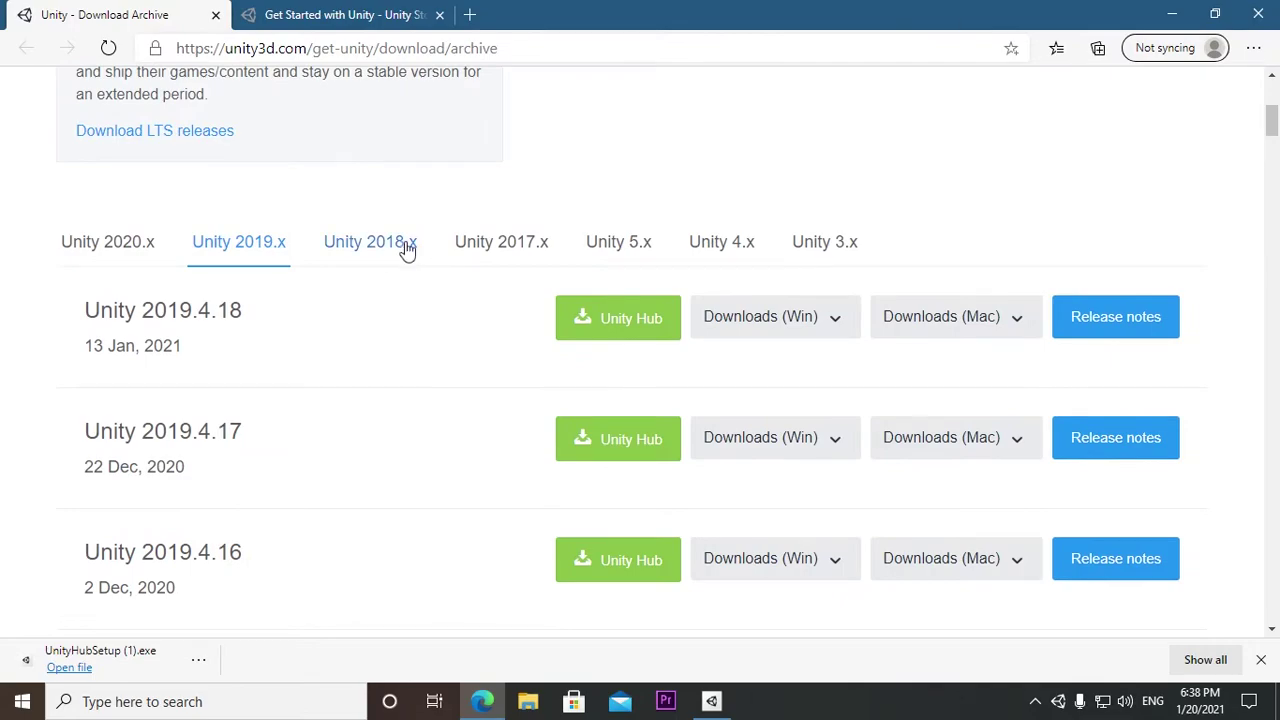
- Browse the Unity 2020.x and 2019.x release lists, then close Edge
{"action": "left_click", "coordinate": [140, 250]}
{"action": "scroll", "coordinate": [443, 197], "scroll_direction": "down", "scroll_amount": 4}
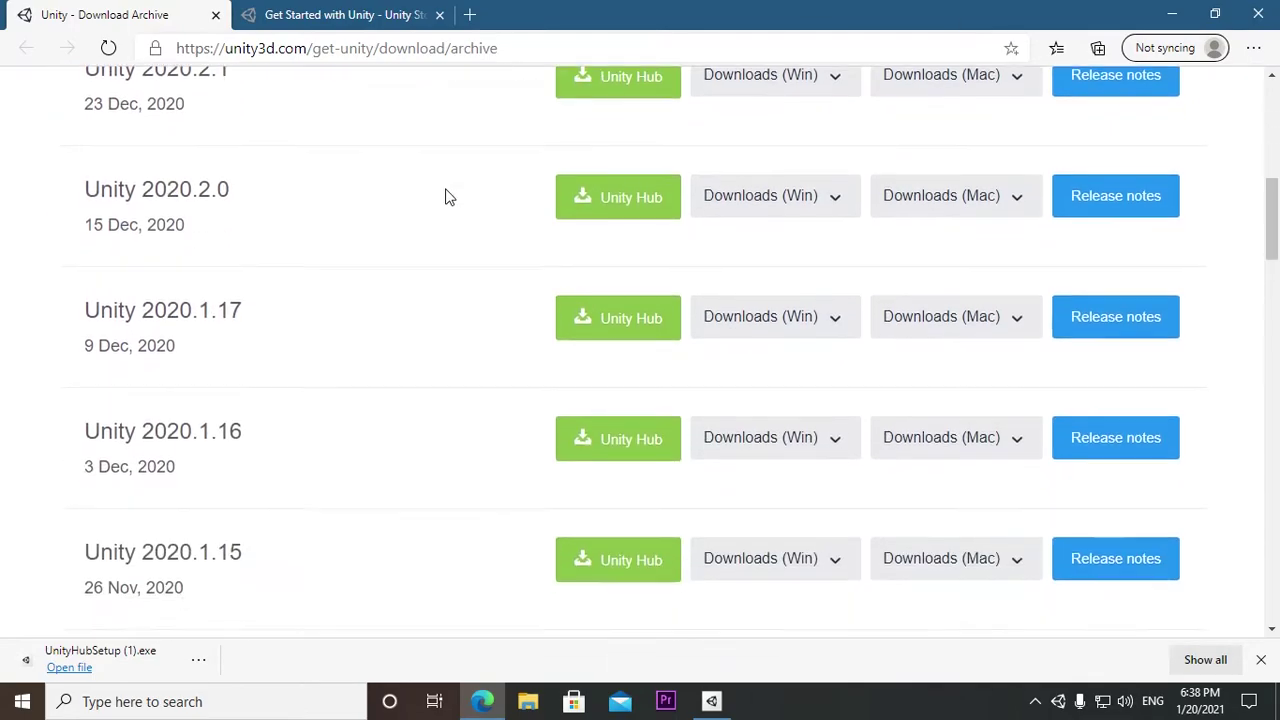
{"action": "scroll", "coordinate": [447, 197], "scroll_direction": "down", "scroll_amount": 4}
{"action": "scroll", "coordinate": [447, 197], "scroll_direction": "down", "scroll_amount": 3}
{"action": "scroll", "coordinate": [446, 194], "scroll_direction": "down", "scroll_amount": 5}
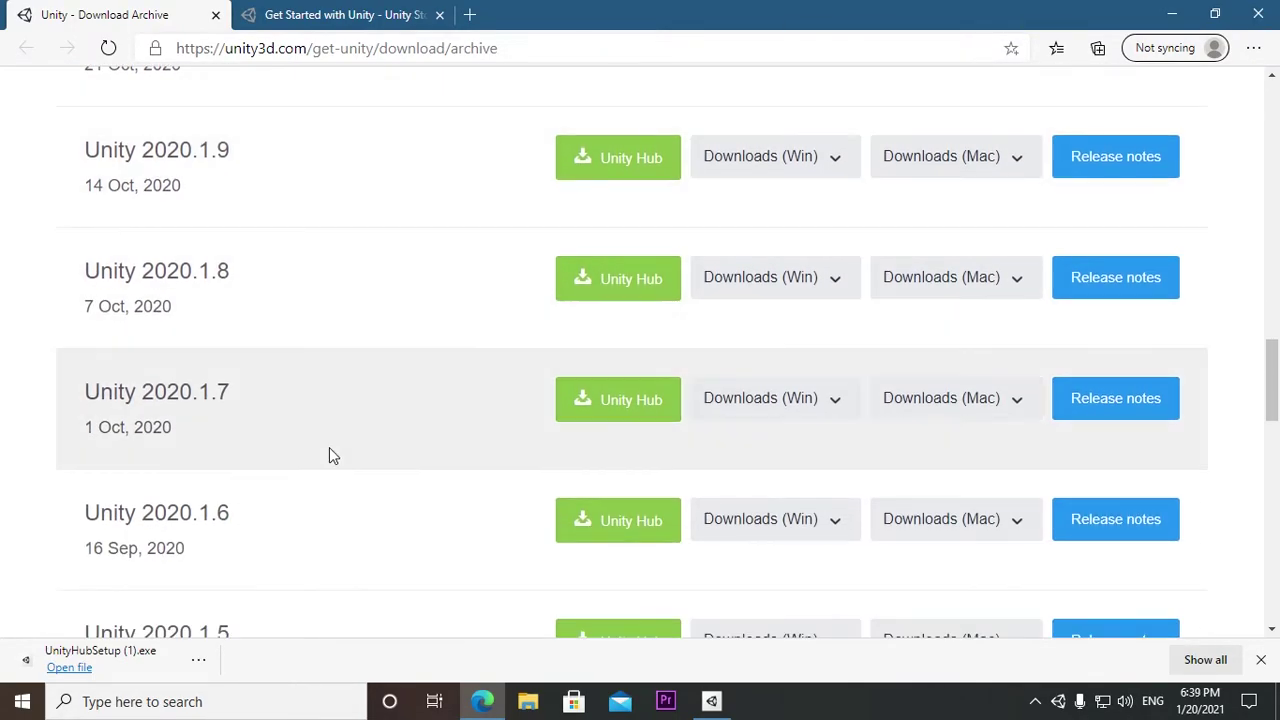
{"action": "scroll", "coordinate": [195, 345], "scroll_direction": "down", "scroll_amount": 3}
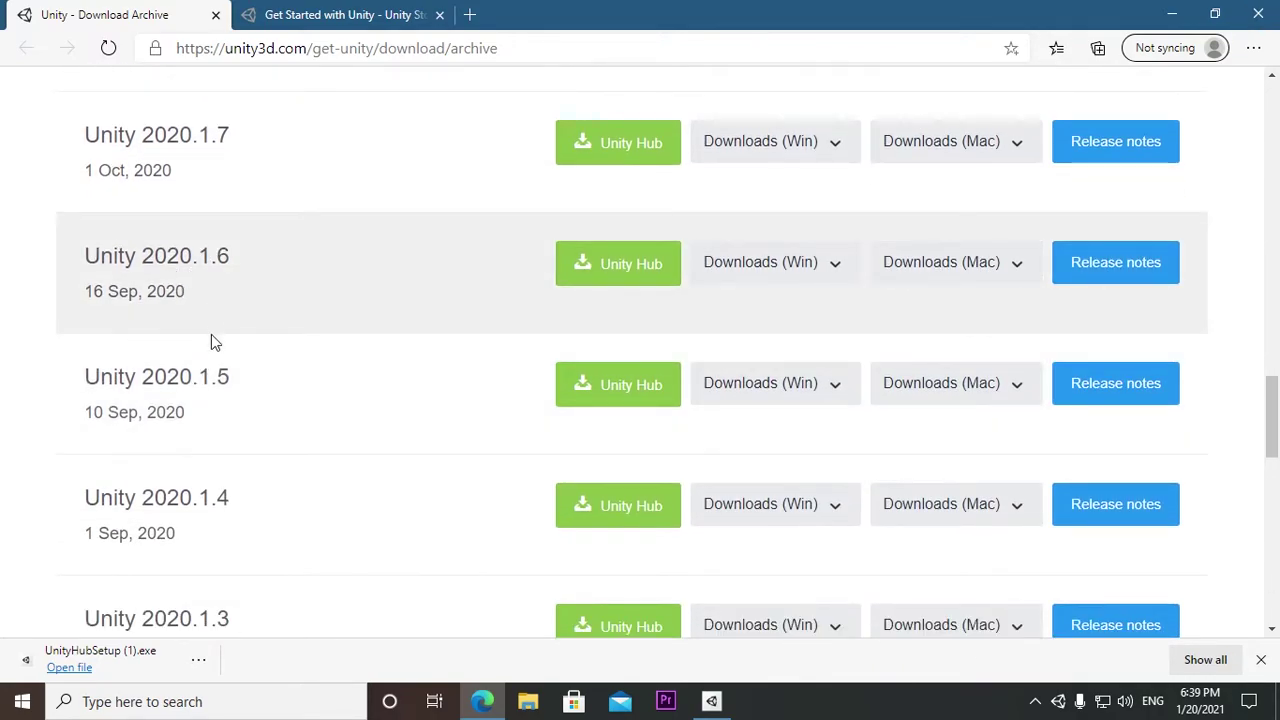
{"action": "scroll", "coordinate": [154, 550], "scroll_direction": "down", "scroll_amount": 2}
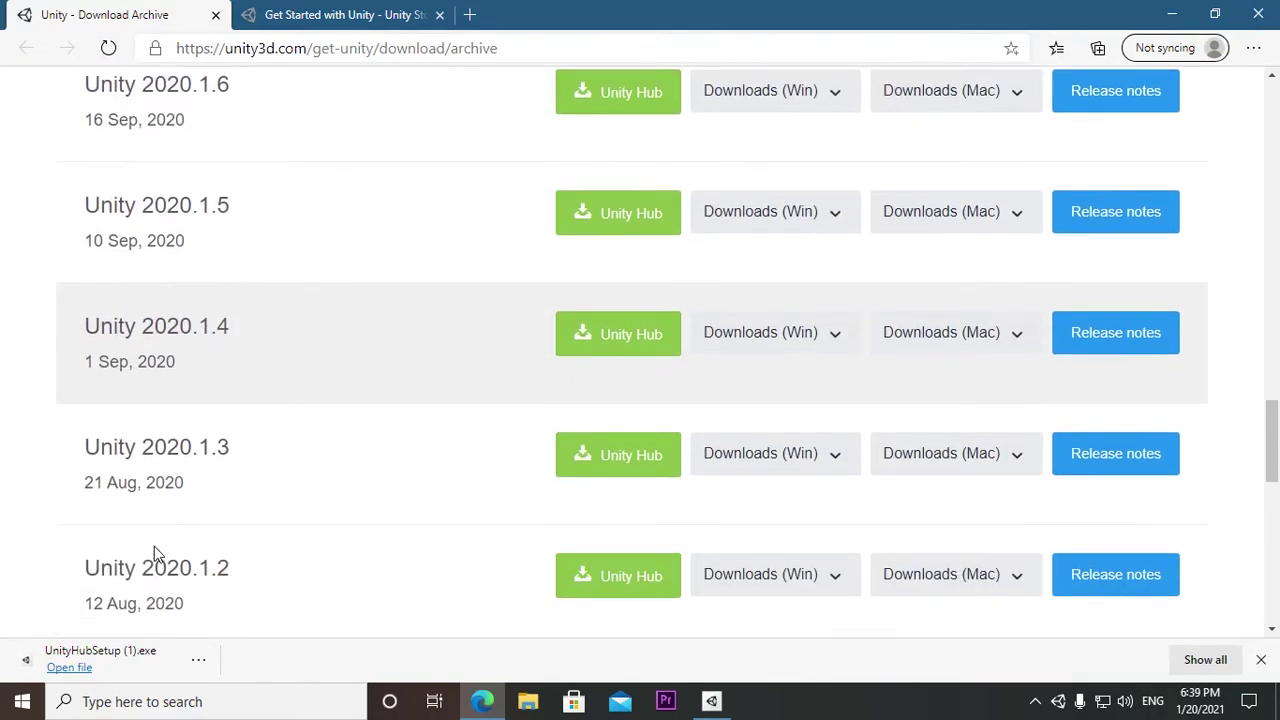
{"action": "scroll", "coordinate": [154, 546], "scroll_direction": "down", "scroll_amount": 1}
{"action": "scroll", "coordinate": [140, 505], "scroll_direction": "down", "scroll_amount": 2}
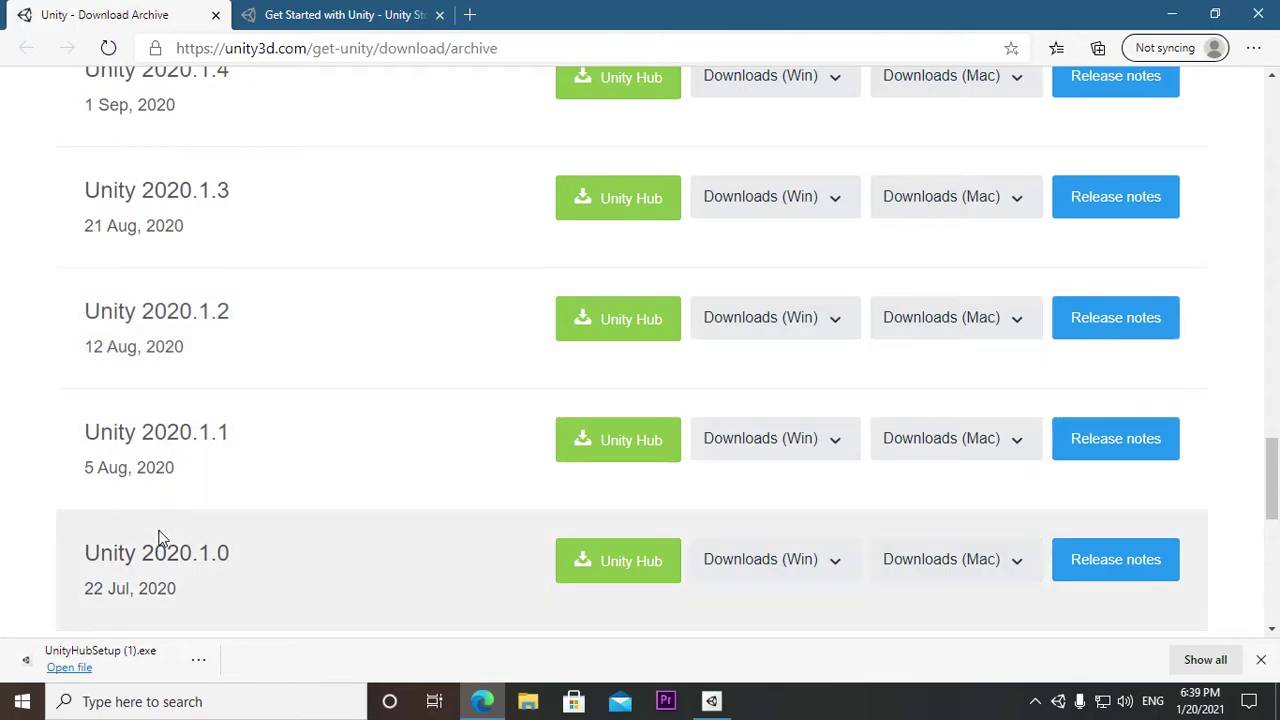
{"action": "scroll", "coordinate": [289, 540], "scroll_direction": "up", "scroll_amount": 1}
{"action": "scroll", "coordinate": [289, 540], "scroll_direction": "up", "scroll_amount": 14}
{"action": "scroll", "coordinate": [289, 540], "scroll_direction": "up", "scroll_amount": 7}
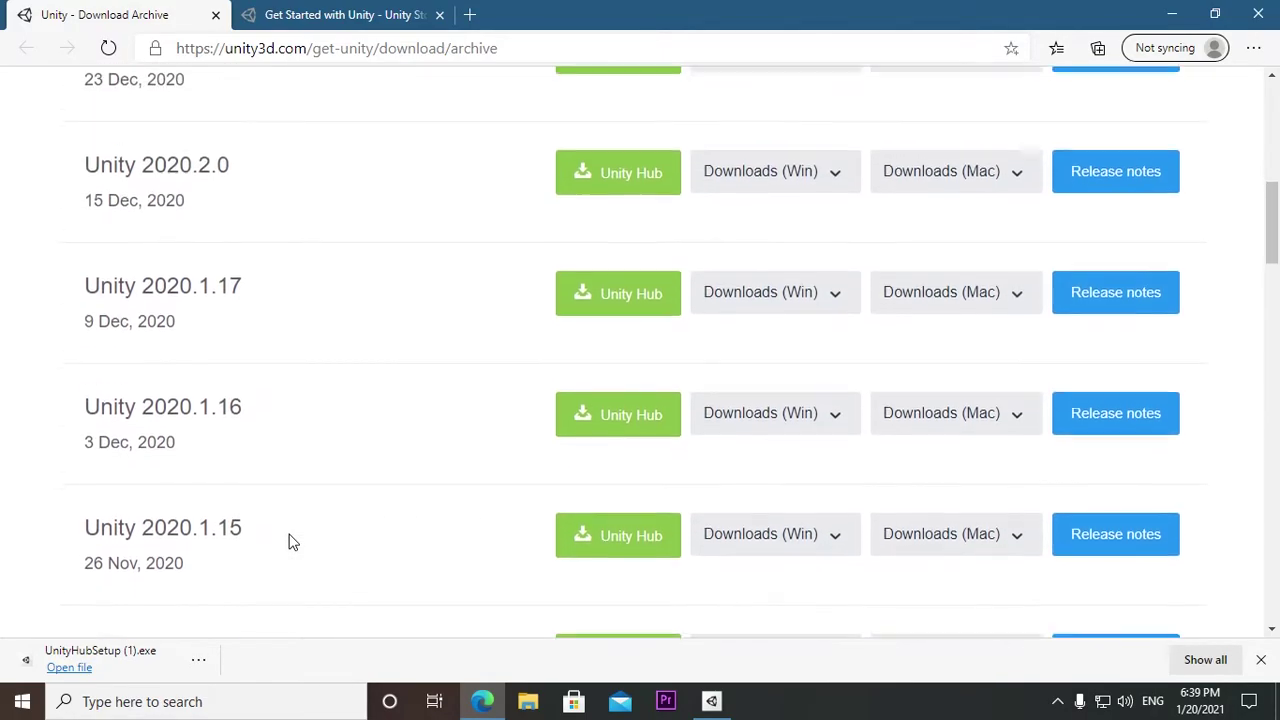
{"action": "scroll", "coordinate": [288, 541], "scroll_direction": "up", "scroll_amount": 7}
{"action": "scroll", "coordinate": [289, 540], "scroll_direction": "down", "scroll_amount": 4}
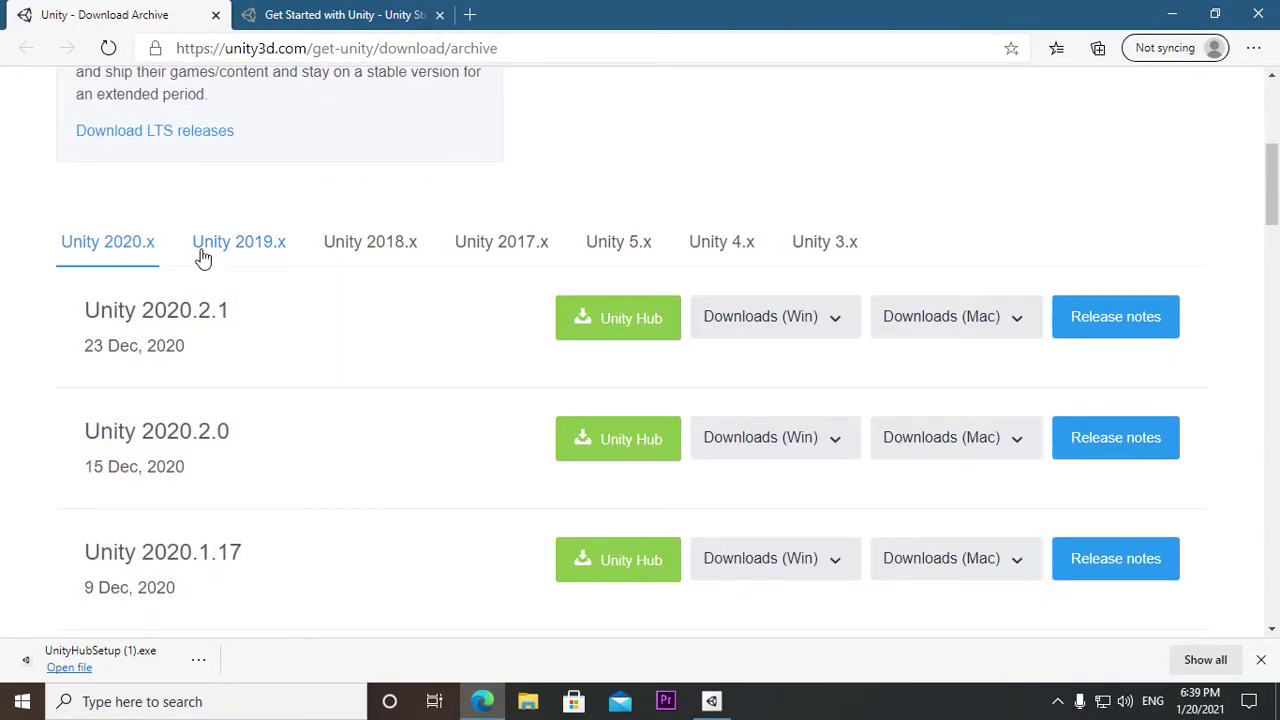
{"action": "left_click", "coordinate": [254, 256]}
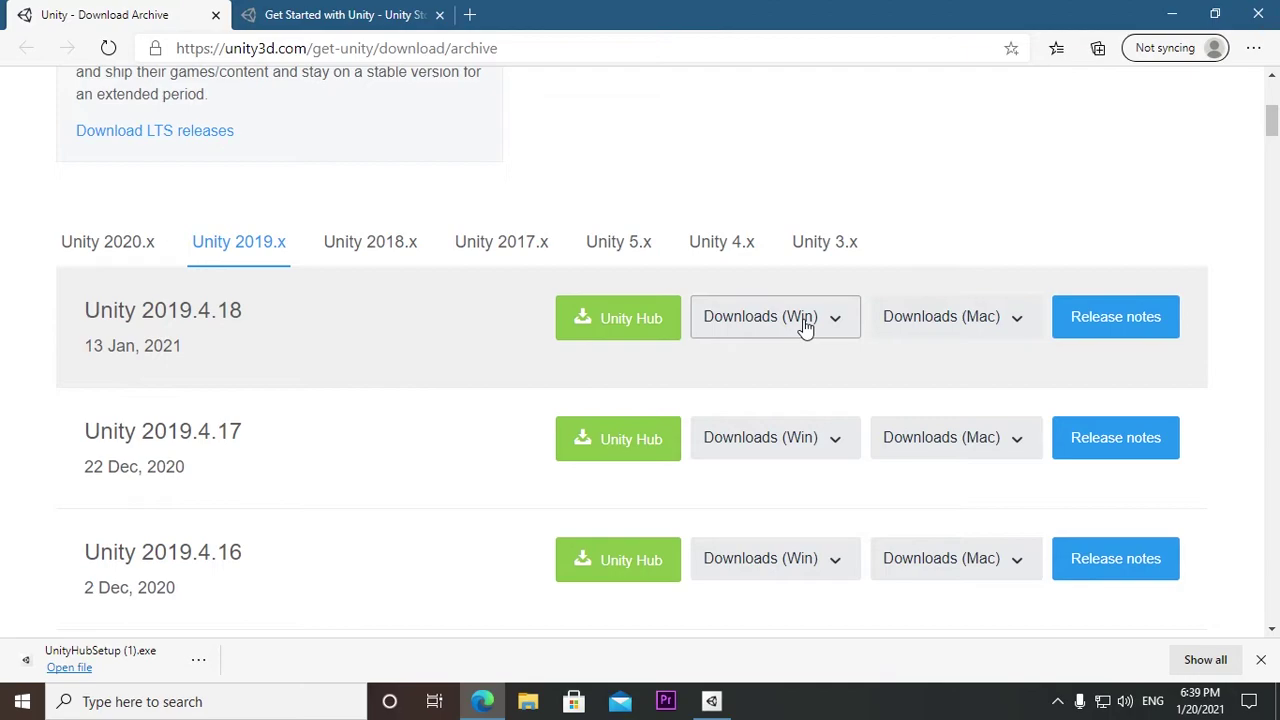
{"action": "left_click", "coordinate": [1258, 14]}
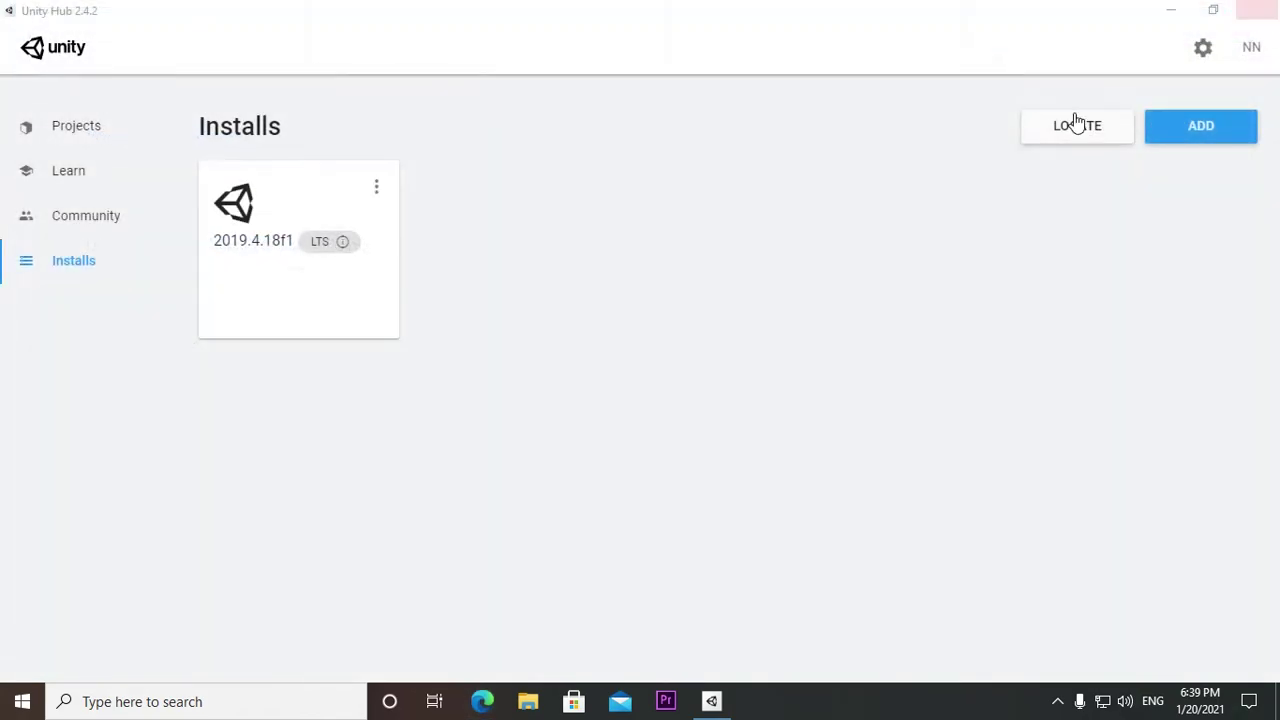
- Start a new 3D project in Unity Hub, keeping the default save location
{"action": "left_click", "coordinate": [71, 125]}
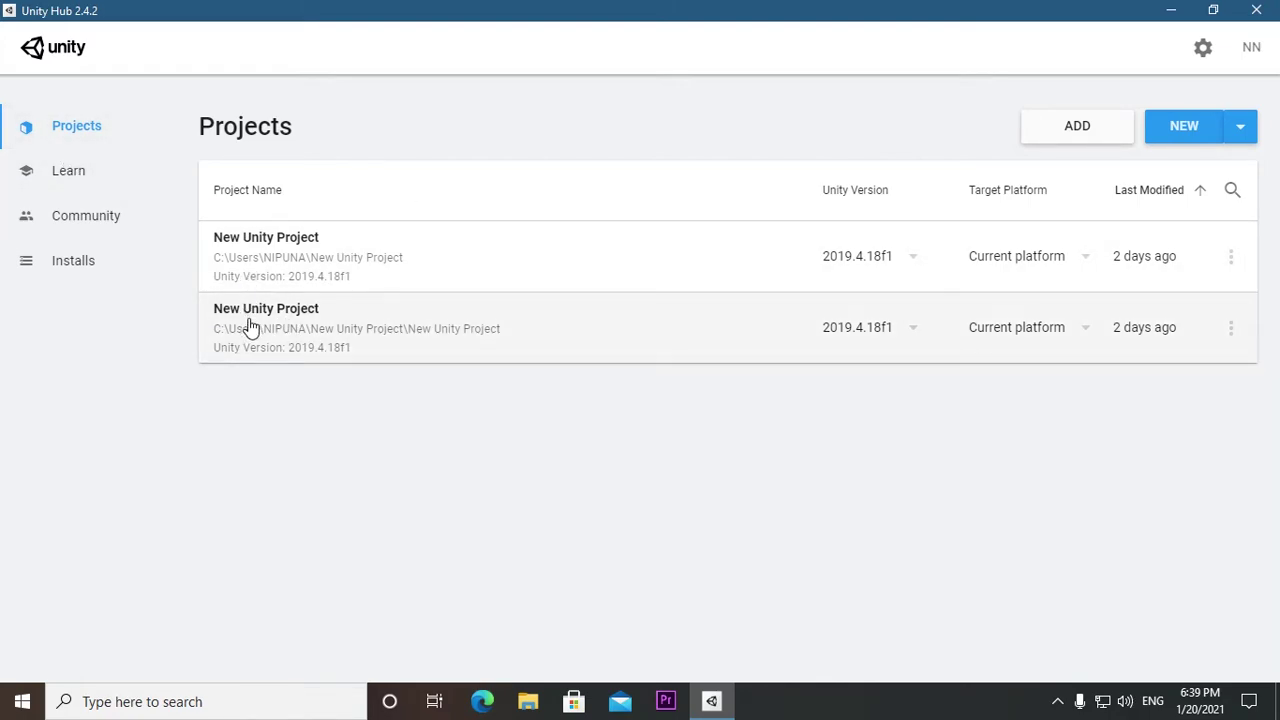
{"action": "left_click", "coordinate": [1200, 138]}
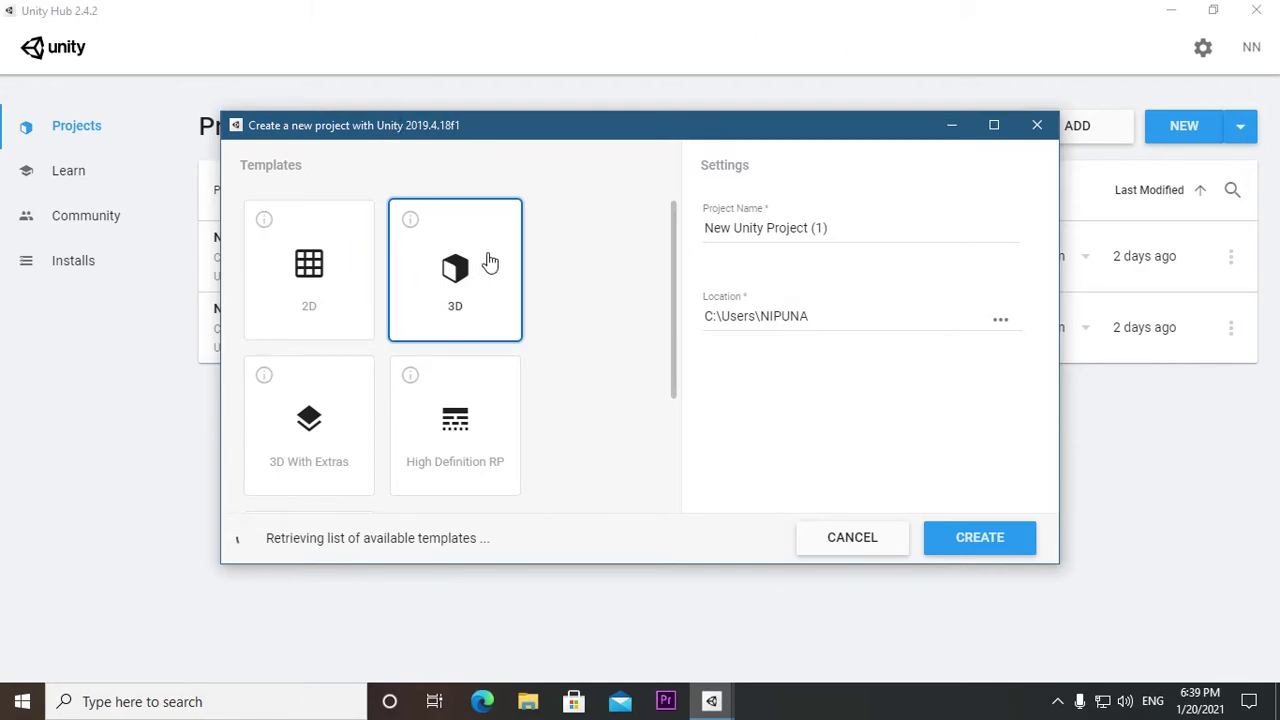
{"action": "left_click", "coordinate": [1001, 320]}
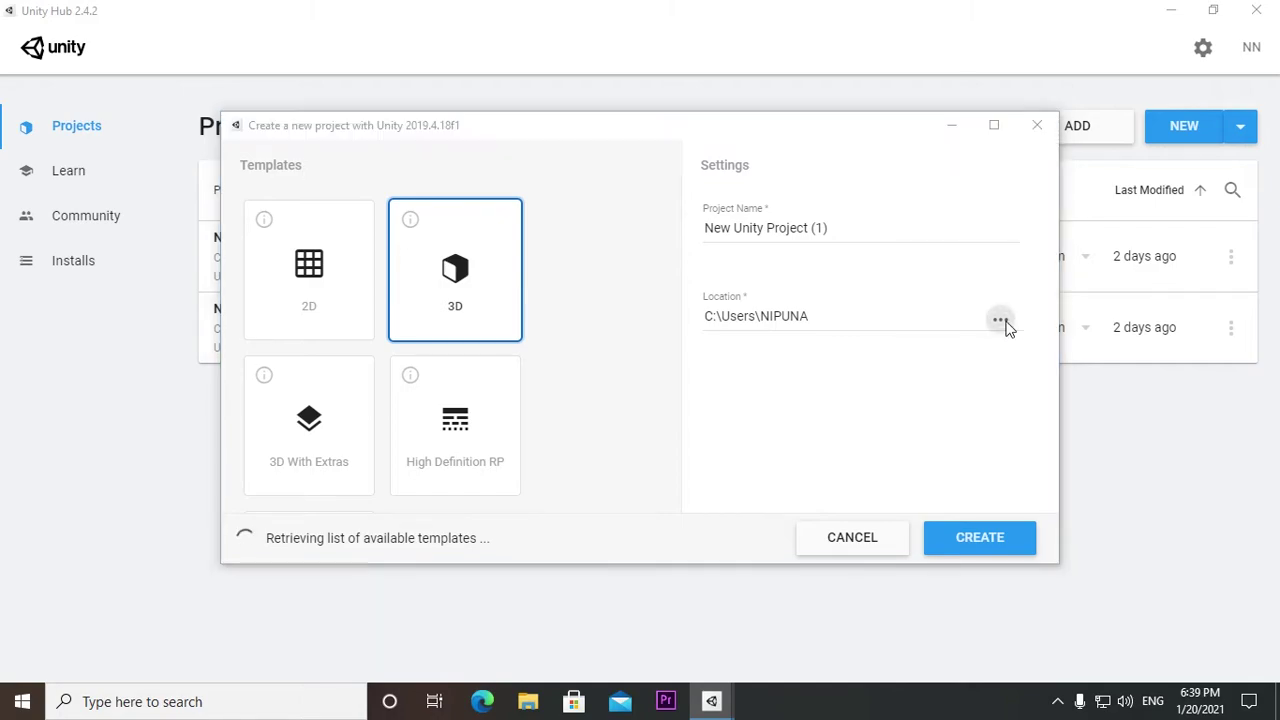
{"action": "mouse_move", "coordinate": [846, 336]}
{"action": "left_mouse_down"}
{"action": "mouse_move", "coordinate": [860, 428]}
{"action": "mouse_move", "coordinate": [857, 309]}
{"action": "left_mouse_up"}
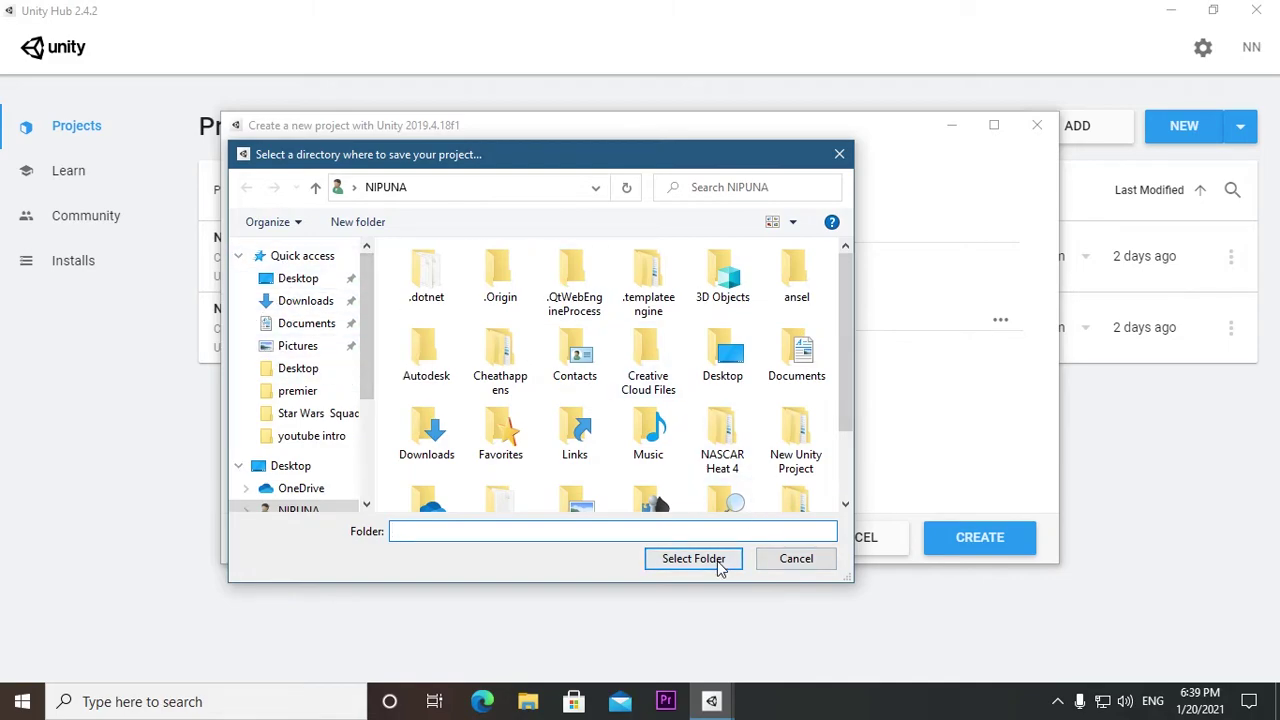
{"action": "left_click", "coordinate": [793, 559]}
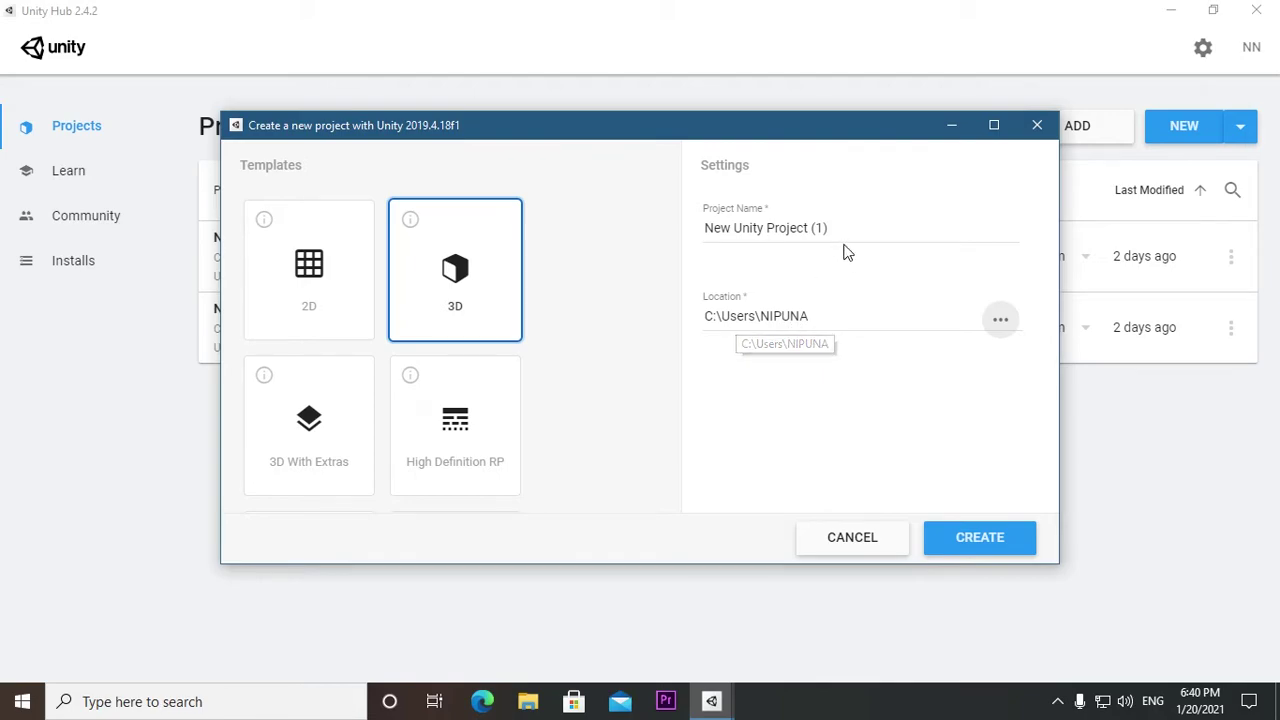
- Rename the project to New1 and create it
{"action": "left_click_drag", "start_coordinate": [845, 233], "coordinate": [657, 237]}
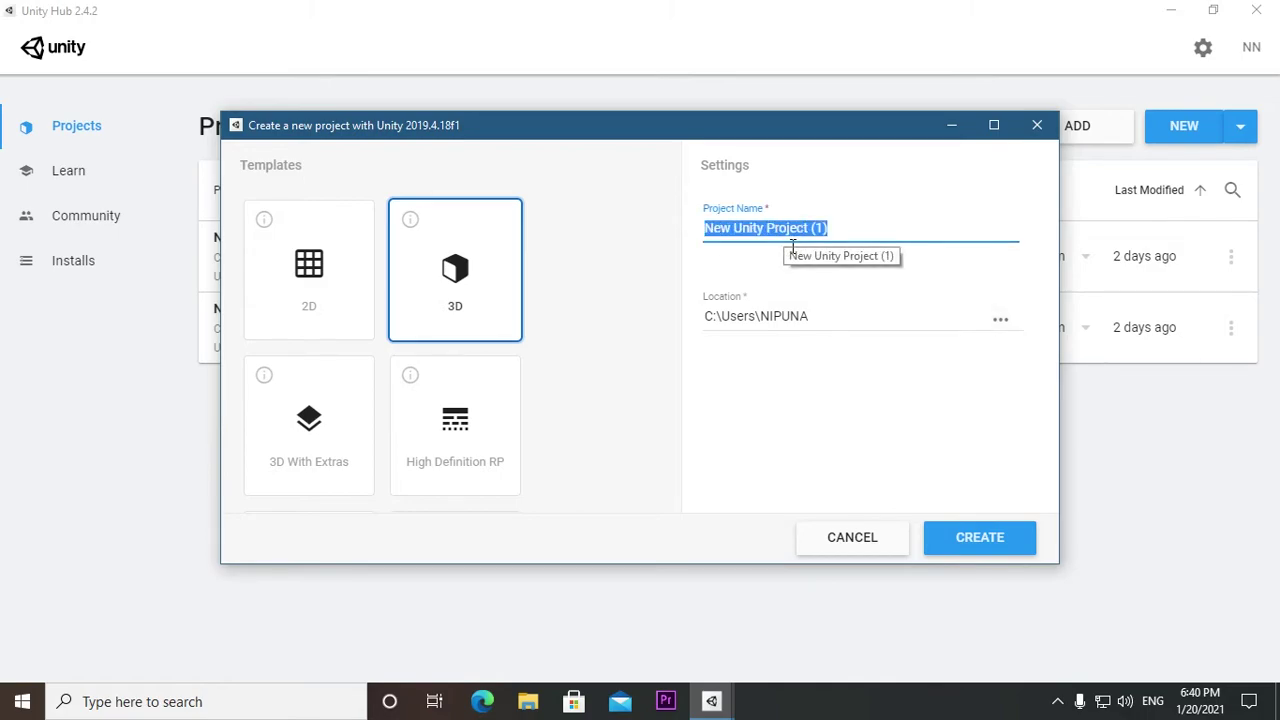
{"action": "left_click", "coordinate": [833, 234]}
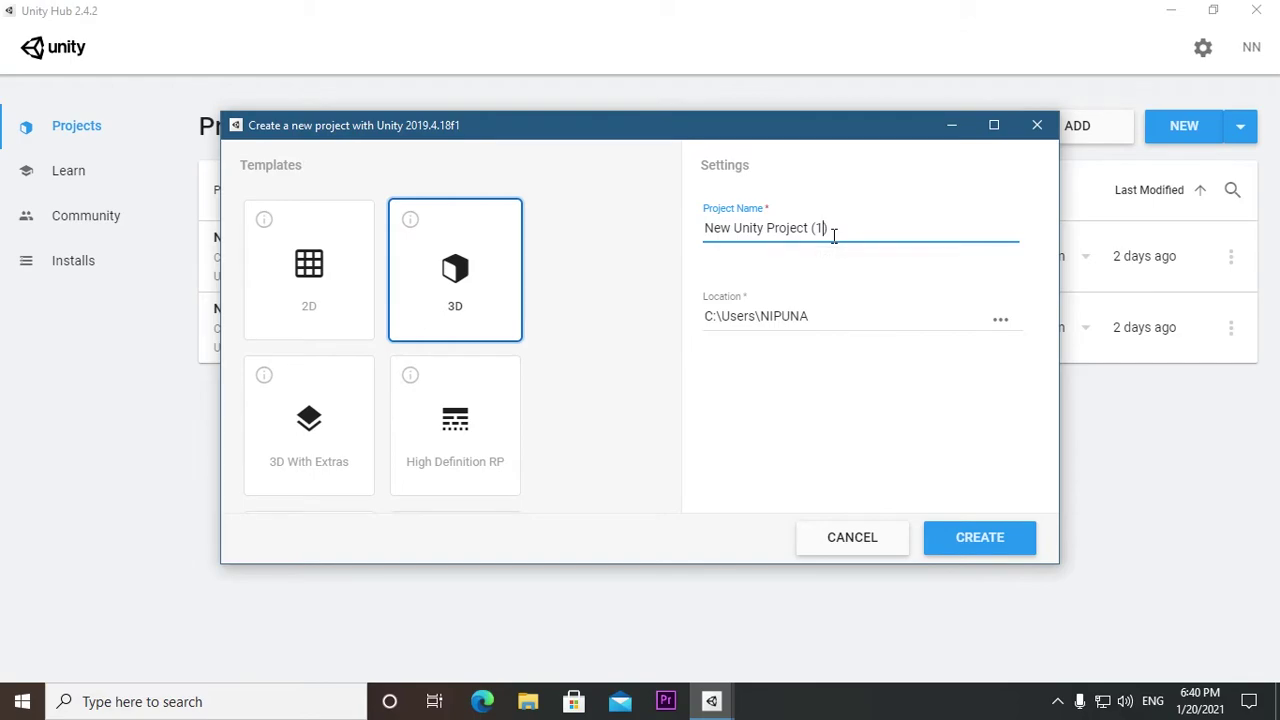
{"action": "key", "text": "BackSpace"}
{"action": "key", "text": "BackSpace"}
{"action": "key", "text": "BackSpace"}
{"action": "key", "text": "BackSpace"}
{"action": "key", "text": "BackSpace"}
{"action": "key", "text": "BackSpace"}
{"action": "key", "text": "BackSpace"}
{"action": "key", "text": "BackSpace"}
{"action": "key", "text": "BackSpace"}
{"action": "key", "text": "BackSpace"}
{"action": "key", "text": "BackSpace"}
{"action": "key", "text": "BackSpace"}
{"action": "key", "text": "BackSpace"}
{"action": "key", "text": "BackSpace"}
{"action": "key", "text": "BackSpace"}
{"action": "key", "text": "BackSpace"}
{"action": "key", "text": "BackSpace"}
{"action": "type", "text": "1"}
{"action": "left_click", "coordinate": [785, 440]}
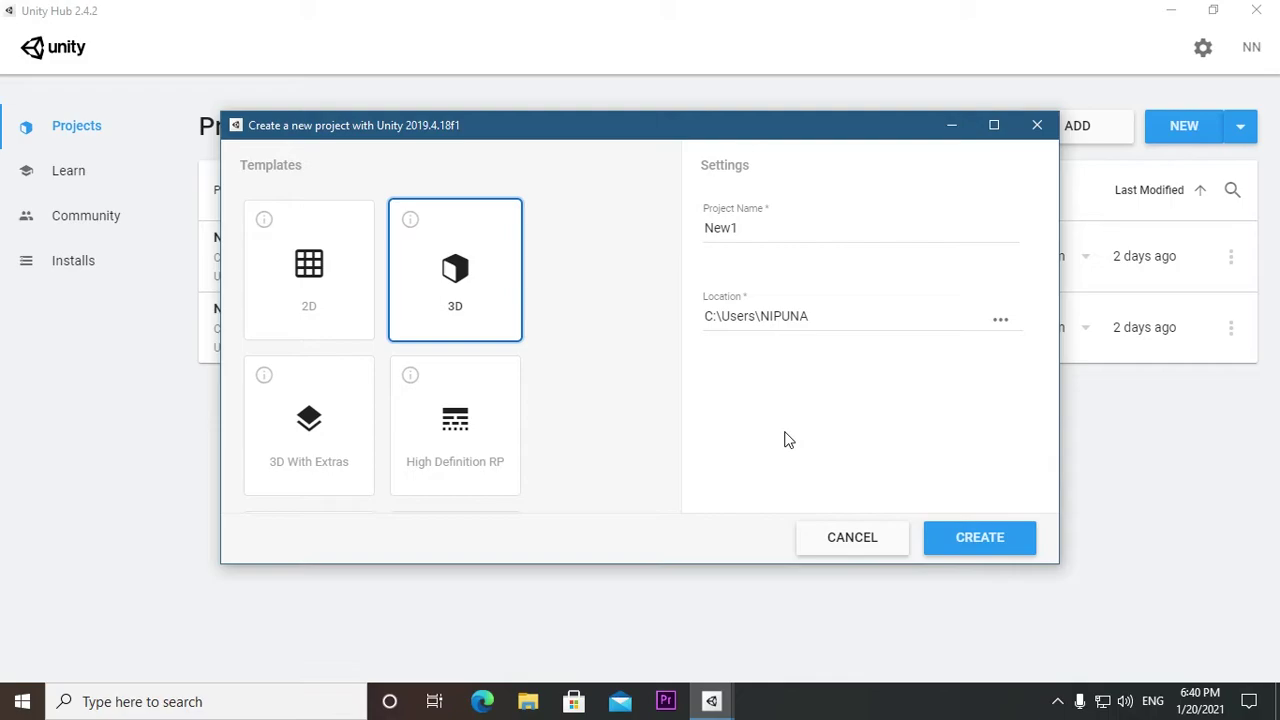
{"action": "left_click", "coordinate": [963, 543]}
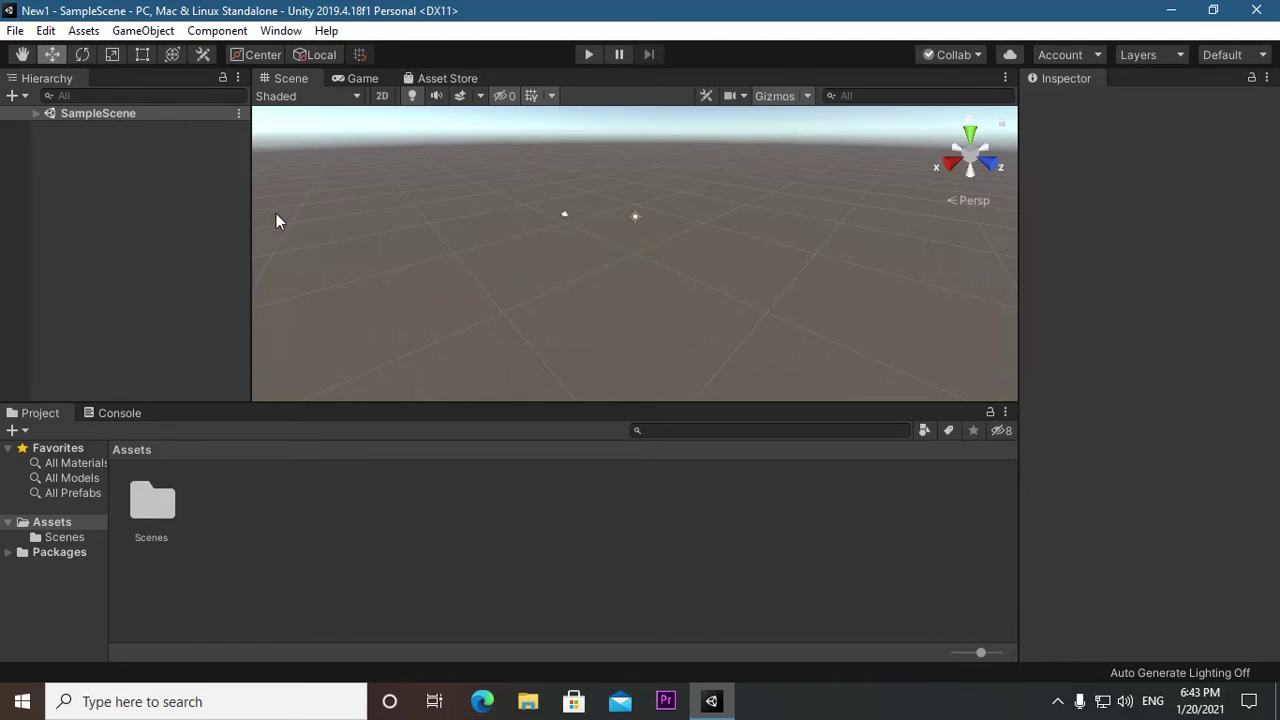
{"action": "left_click", "coordinate": [522, 271]}
{"action": "left_click", "coordinate": [22, 55]}
{"action": "mouse_move", "coordinate": [662, 289]}
{"action": "left_mouse_down"}
{"action": "mouse_move", "coordinate": [605, 378]}
{"action": "mouse_move", "coordinate": [680, 226]}
{"action": "mouse_move", "coordinate": [778, 370]}
{"action": "left_mouse_up"}
{"action": "left_click_drag", "start_coordinate": [738, 220], "coordinate": [547, 124]}
{"action": "left_click_drag", "start_coordinate": [524, 351], "coordinate": [583, 355]}
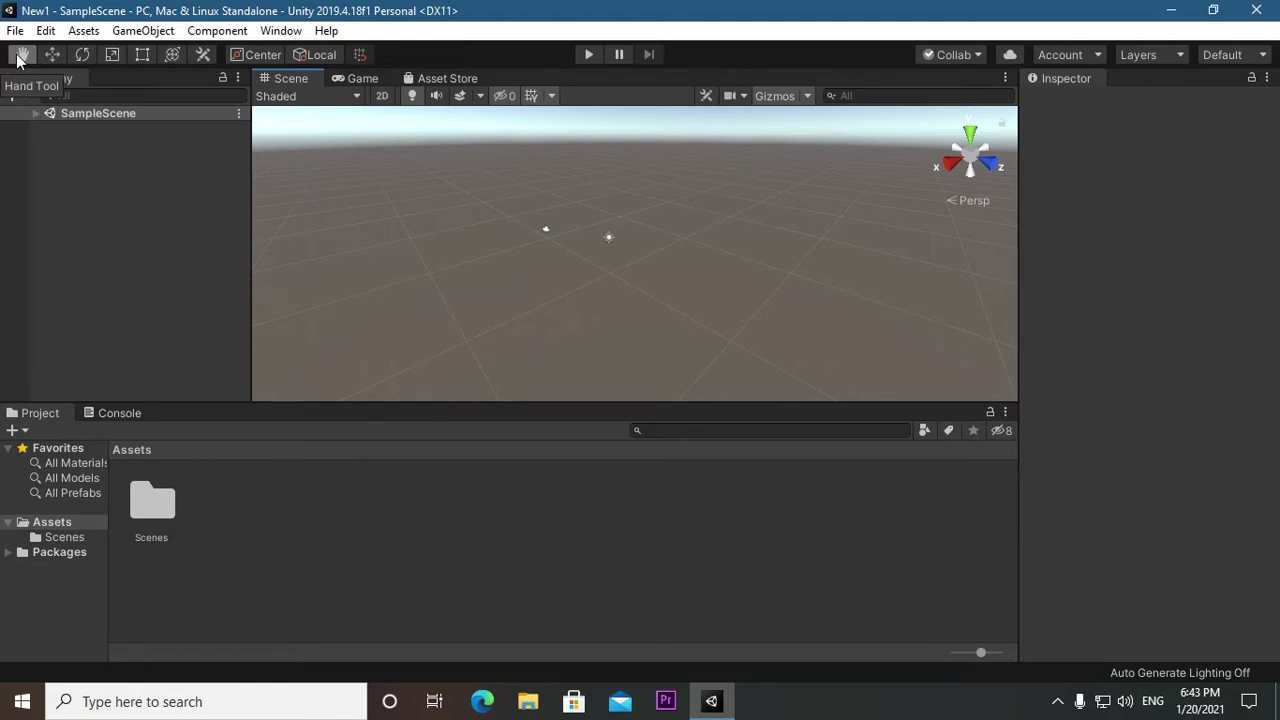
{"action": "left_click", "coordinate": [18, 60]}
{"action": "mouse_move", "coordinate": [531, 274]}
{"action": "left_mouse_down"}
{"action": "mouse_move", "coordinate": [540, 357]}
{"action": "mouse_move", "coordinate": [665, 283]}
{"action": "mouse_move", "coordinate": [563, 182]}
{"action": "left_mouse_up"}
{"action": "mouse_move", "coordinate": [469, 323]}
{"action": "left_mouse_down"}
{"action": "mouse_move", "coordinate": [666, 400]}
{"action": "mouse_move", "coordinate": [526, 346]}
{"action": "mouse_move", "coordinate": [510, 313]}
{"action": "mouse_move", "coordinate": [685, 318]}
{"action": "mouse_move", "coordinate": [560, 286]}
{"action": "mouse_move", "coordinate": [569, 371]}
{"action": "mouse_move", "coordinate": [731, 326]}
{"action": "mouse_move", "coordinate": [601, 311]}
{"action": "left_mouse_up"}
{"action": "left_click", "coordinate": [339, 78]}
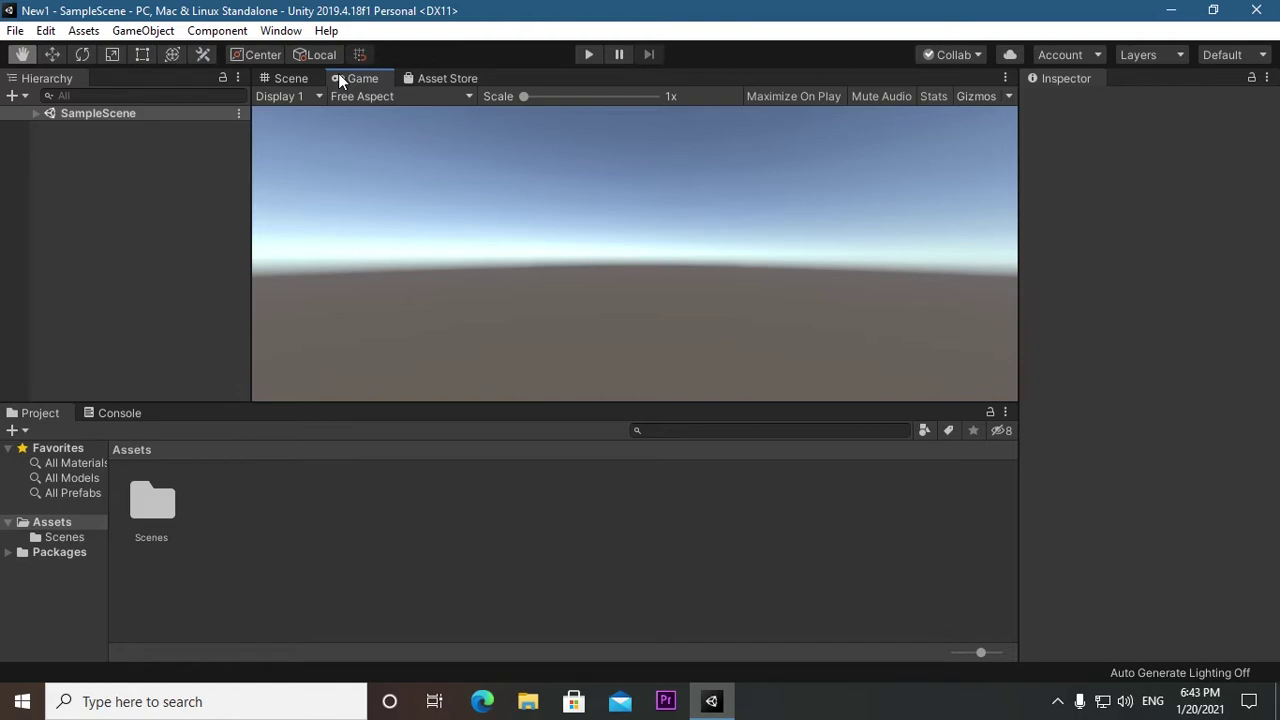
{"action": "left_click", "coordinate": [429, 76]}
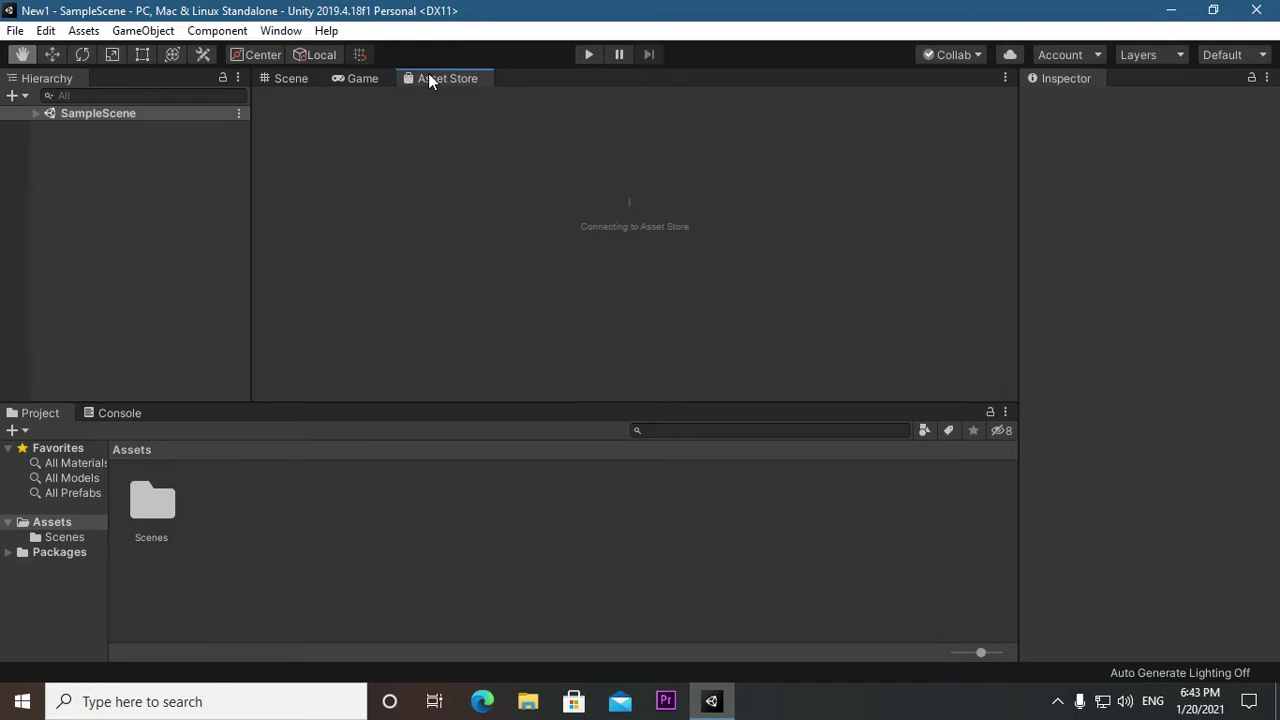
{"action": "left_click", "coordinate": [291, 79]}
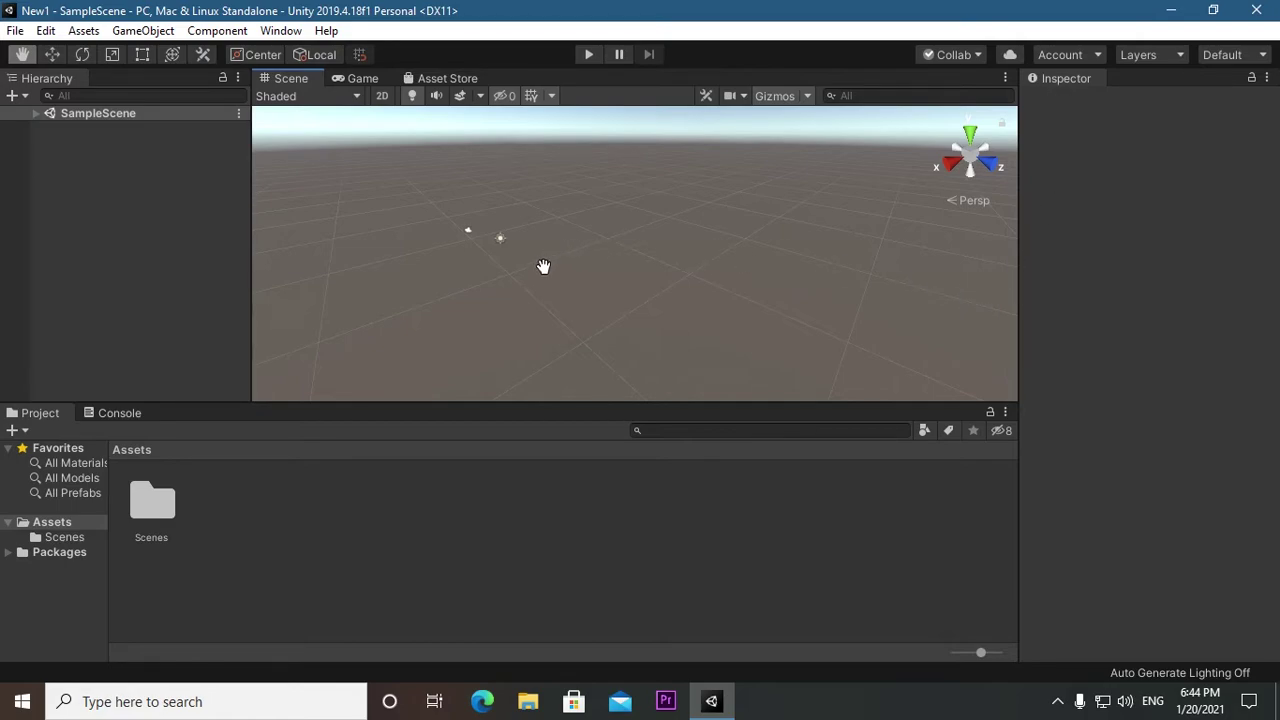
{"action": "left_click_drag", "start_coordinate": [555, 274], "coordinate": [549, 270]}
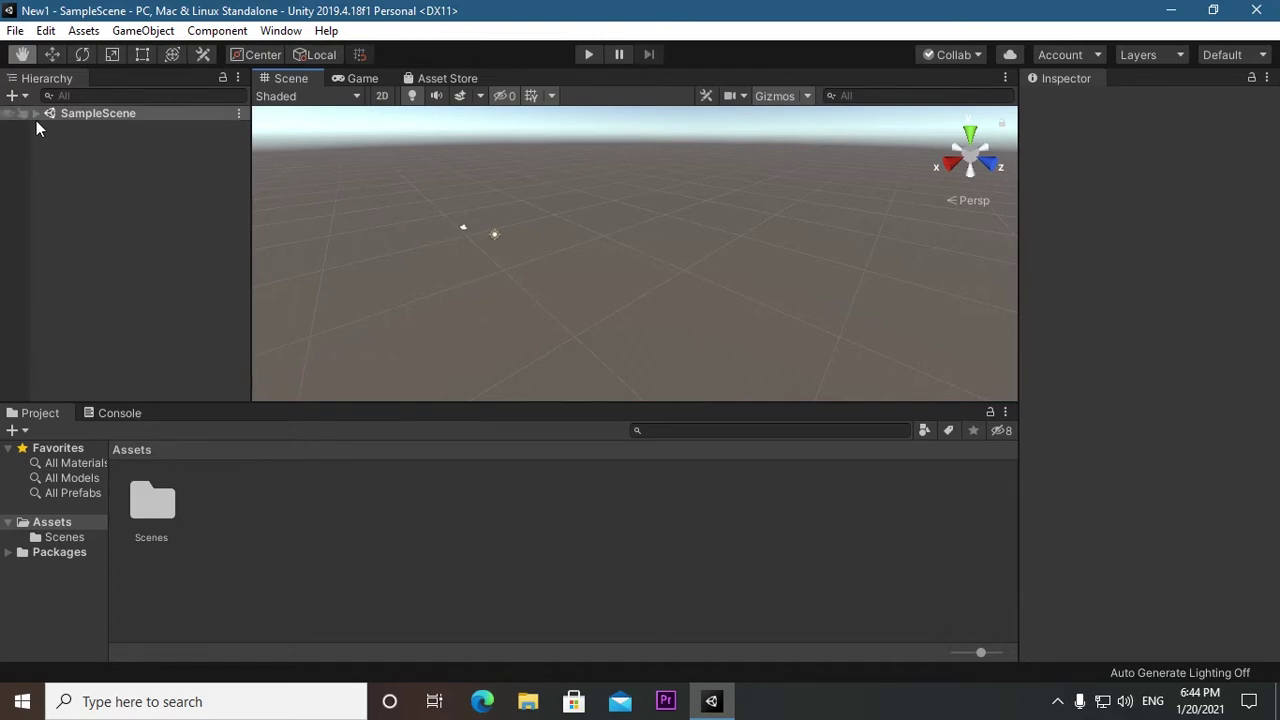
{"action": "left_click", "coordinate": [12, 96]}
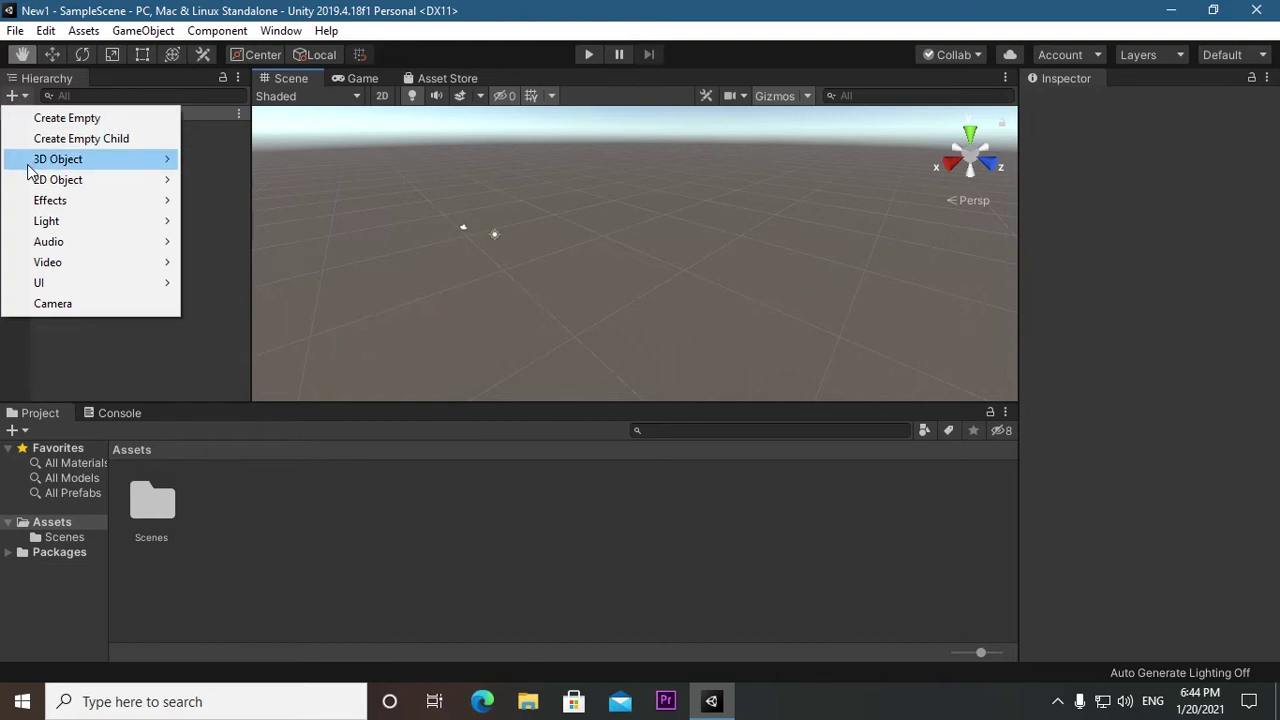
- Add a Cube via 3D Object > Cube and inspect the Main Camera
{"action": "mouse_move", "coordinate": [160, 160]}
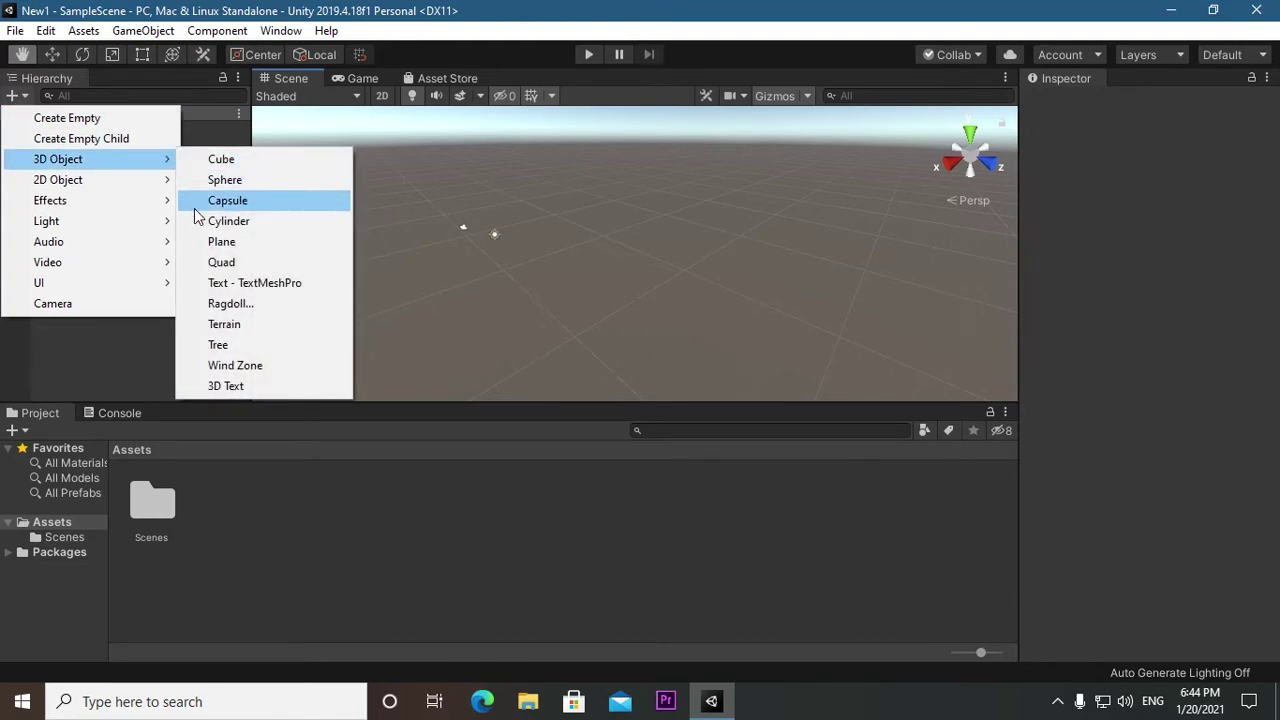
{"action": "left_click", "coordinate": [203, 165]}
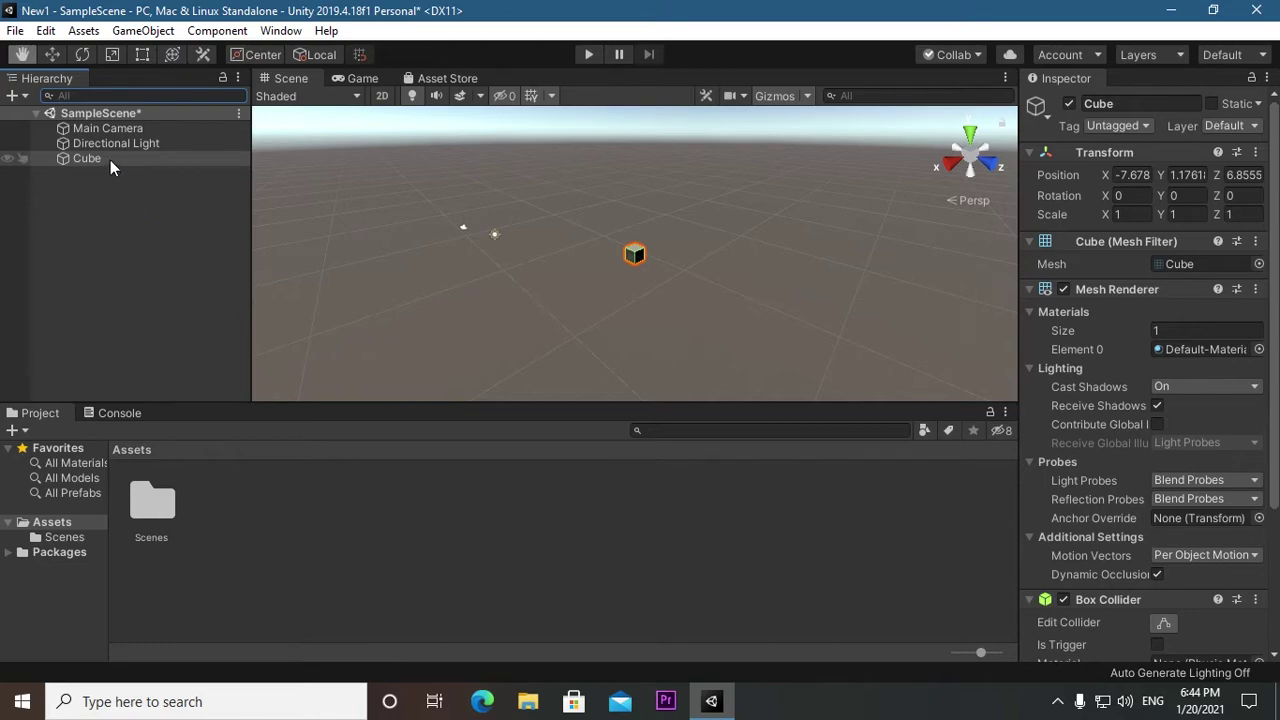
{"action": "left_click", "coordinate": [101, 129]}
{"action": "mouse_move", "coordinate": [480, 251]}
{"action": "left_mouse_down", "text": "alt"}
{"action": "mouse_move", "coordinate": [445, 252]}
{"action": "mouse_move", "coordinate": [469, 277]}
{"action": "mouse_move", "coordinate": [455, 265]}
{"action": "left_mouse_up", "text": "alt"}
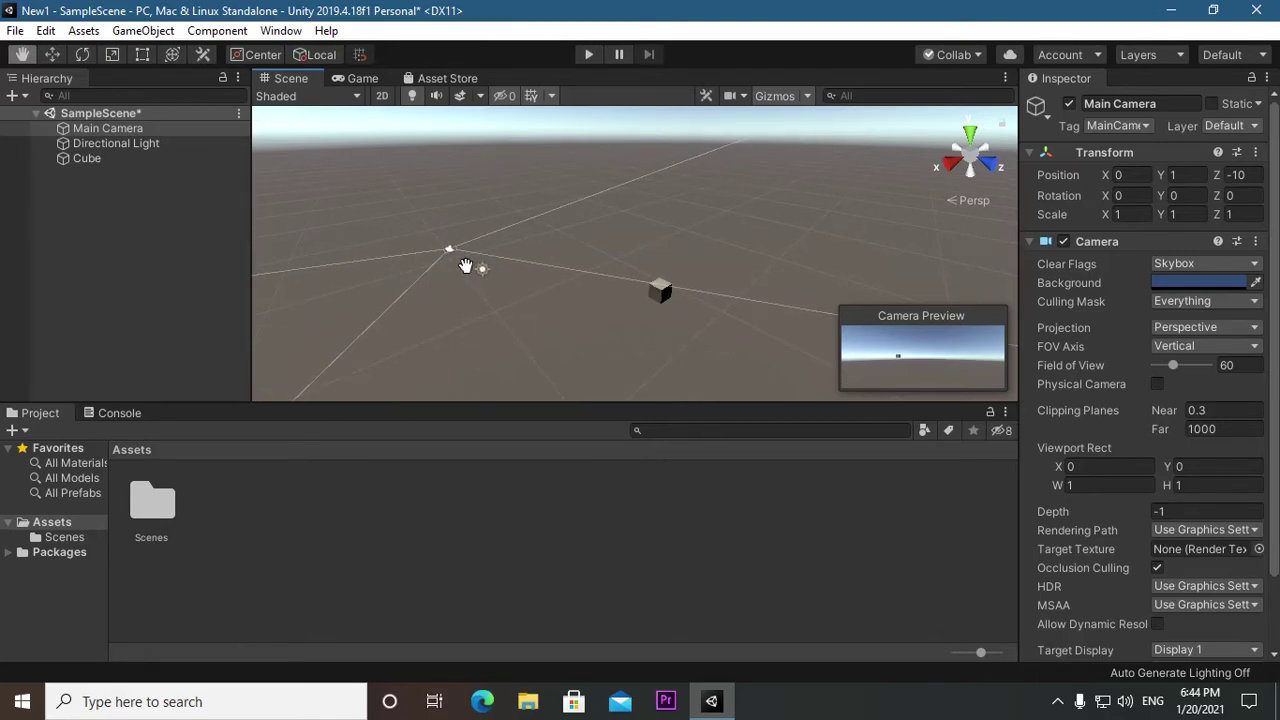
{"action": "left_click_drag", "start_coordinate": [465, 265], "coordinate": [475, 268]}
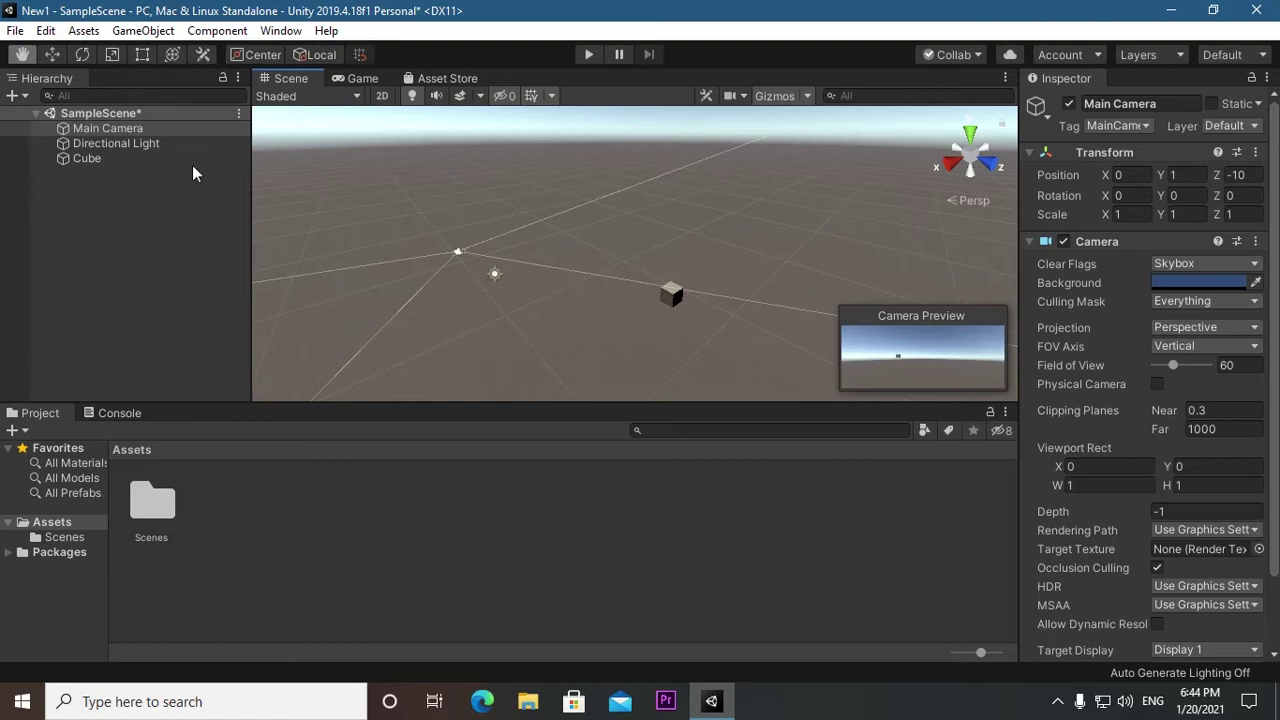
- Inspect the Directional Light, then reselect the Cube with the Move tool active
{"action": "left_click", "coordinate": [139, 143]}
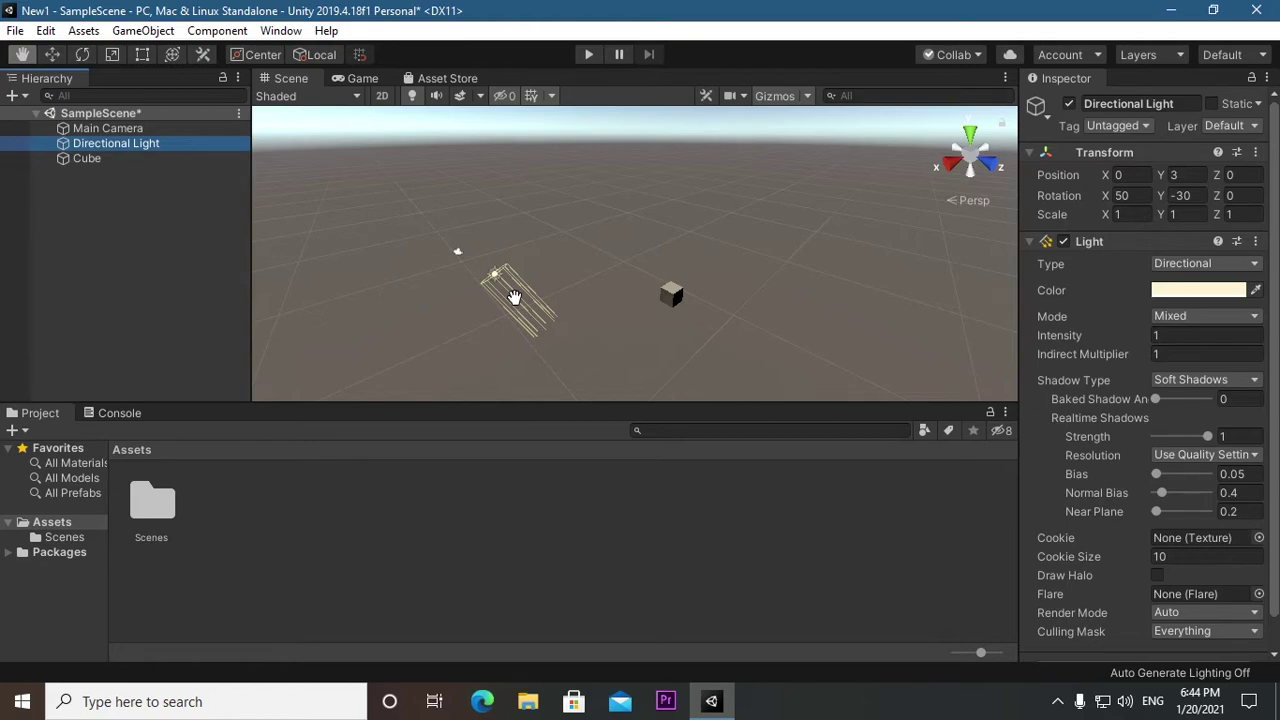
{"action": "left_click_drag", "start_coordinate": [706, 324], "coordinate": [455, 308]}
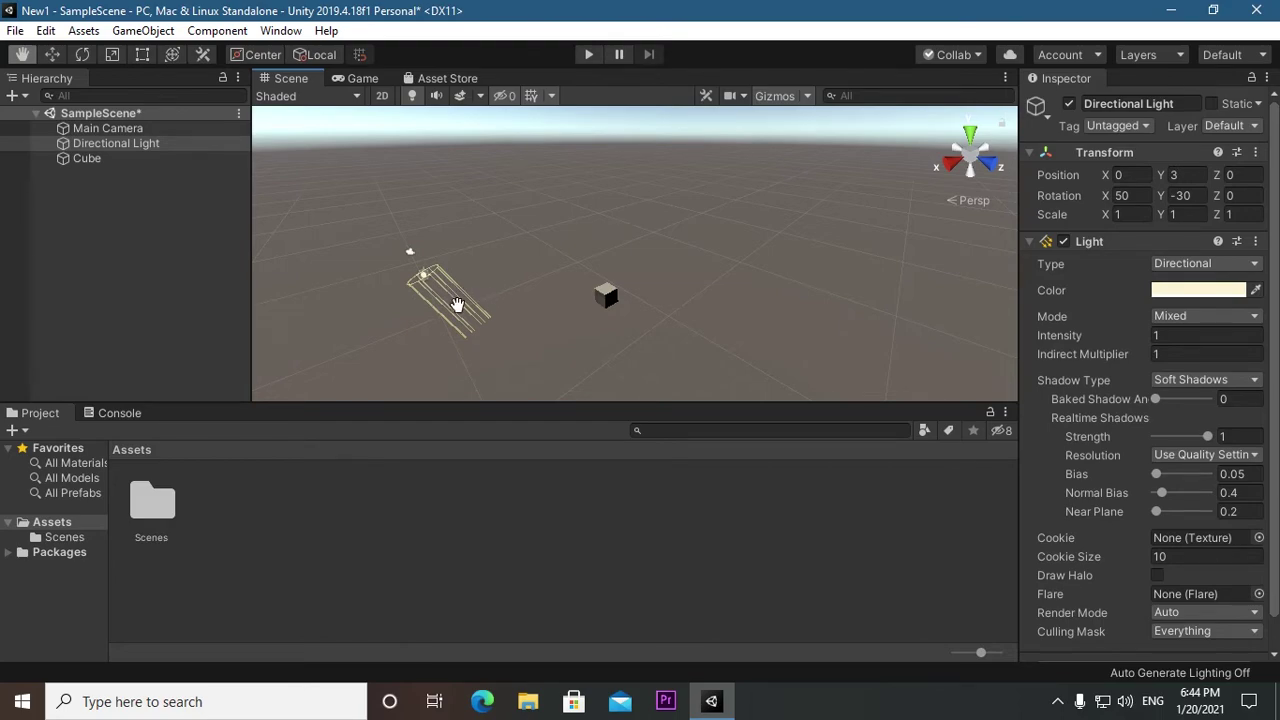
{"action": "left_click", "coordinate": [97, 160]}
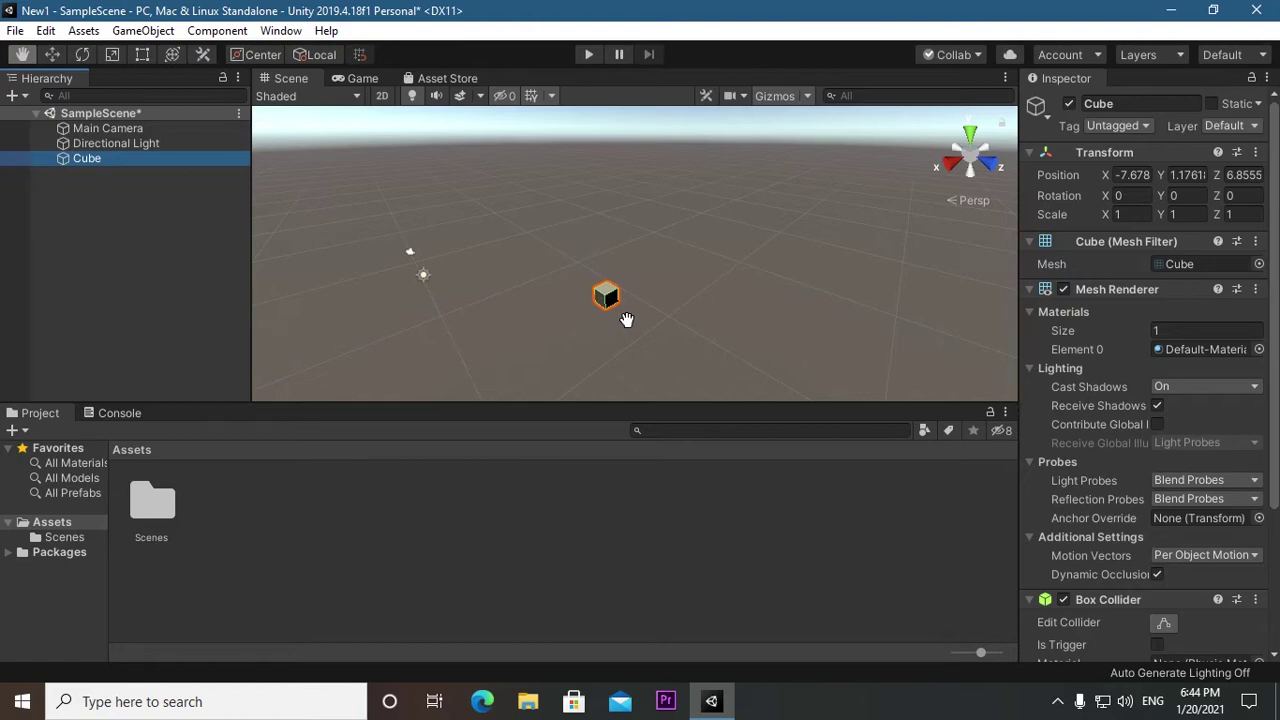
{"action": "left_click", "coordinate": [53, 55]}
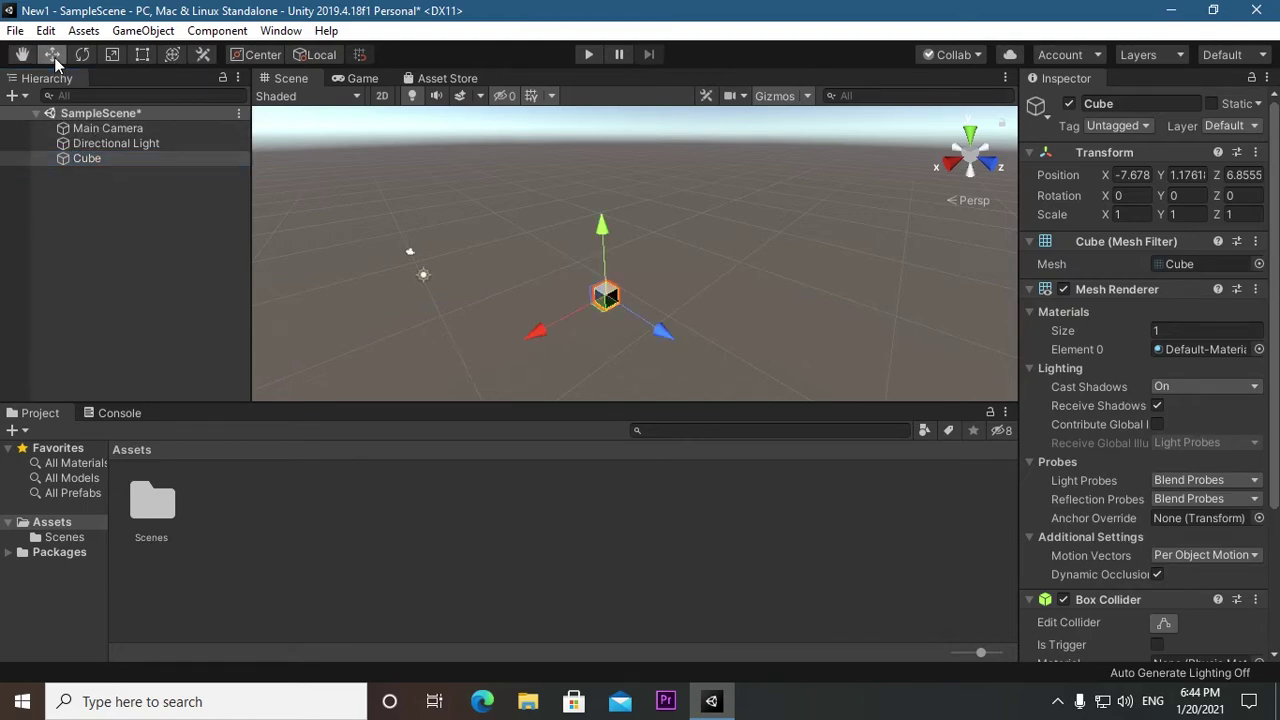
- Dock the Game view right of the Scene view and slide the Main Camera to X ≈ -6.4
{"action": "left_click", "coordinate": [105, 130]}
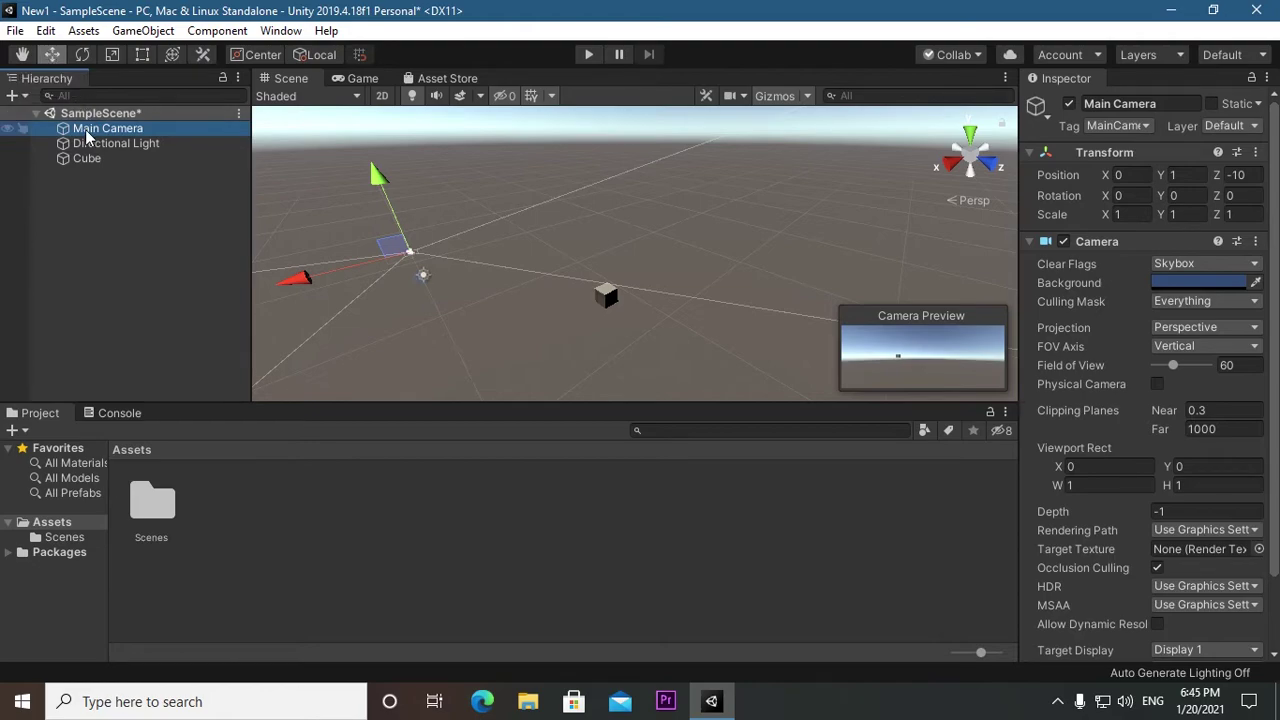
{"action": "mouse_move", "coordinate": [353, 265]}
{"action": "left_mouse_down"}
{"action": "mouse_move", "coordinate": [376, 279]}
{"action": "mouse_move", "coordinate": [520, 262]}
{"action": "left_mouse_up"}
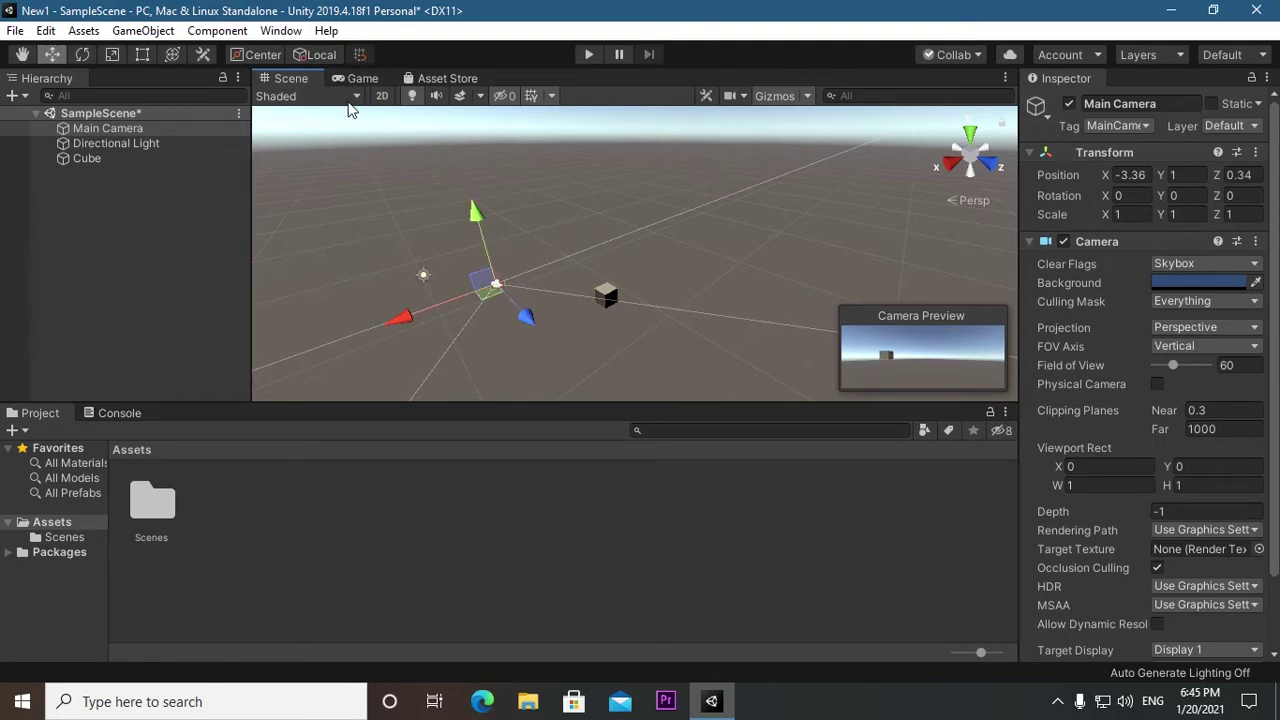
{"action": "mouse_move", "coordinate": [358, 80]}
{"action": "left_mouse_down"}
{"action": "mouse_move", "coordinate": [855, 142]}
{"action": "mouse_move", "coordinate": [869, 181]}
{"action": "left_mouse_up"}
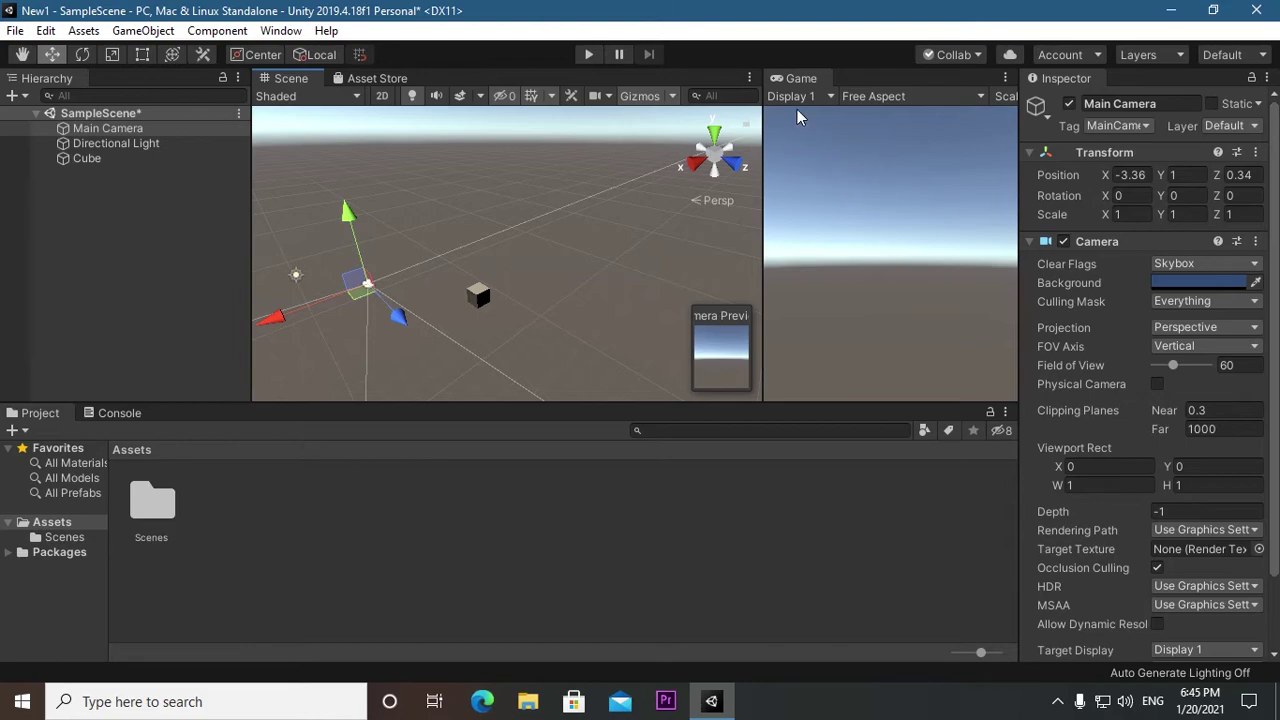
{"action": "left_click_drag", "start_coordinate": [765, 238], "coordinate": [751, 240]}
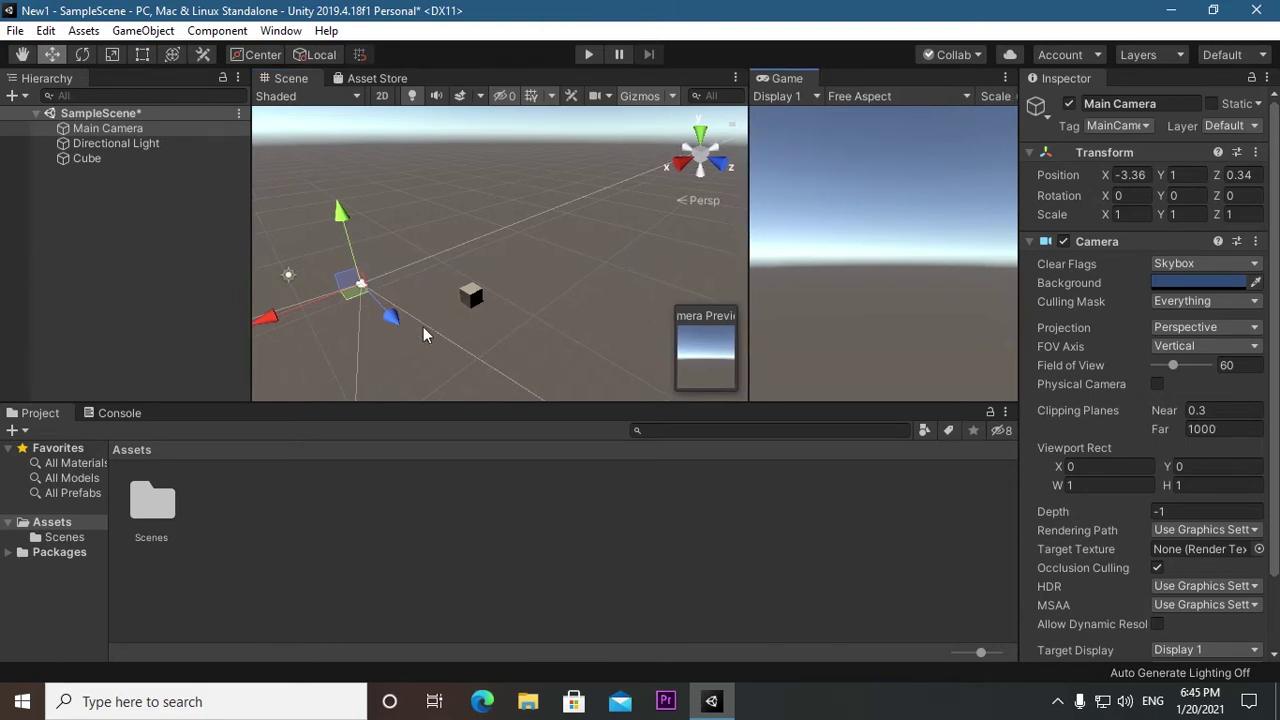
{"action": "mouse_move", "coordinate": [281, 312]}
{"action": "left_mouse_down"}
{"action": "mouse_move", "coordinate": [364, 291]}
{"action": "mouse_move", "coordinate": [332, 310]}
{"action": "left_mouse_up"}
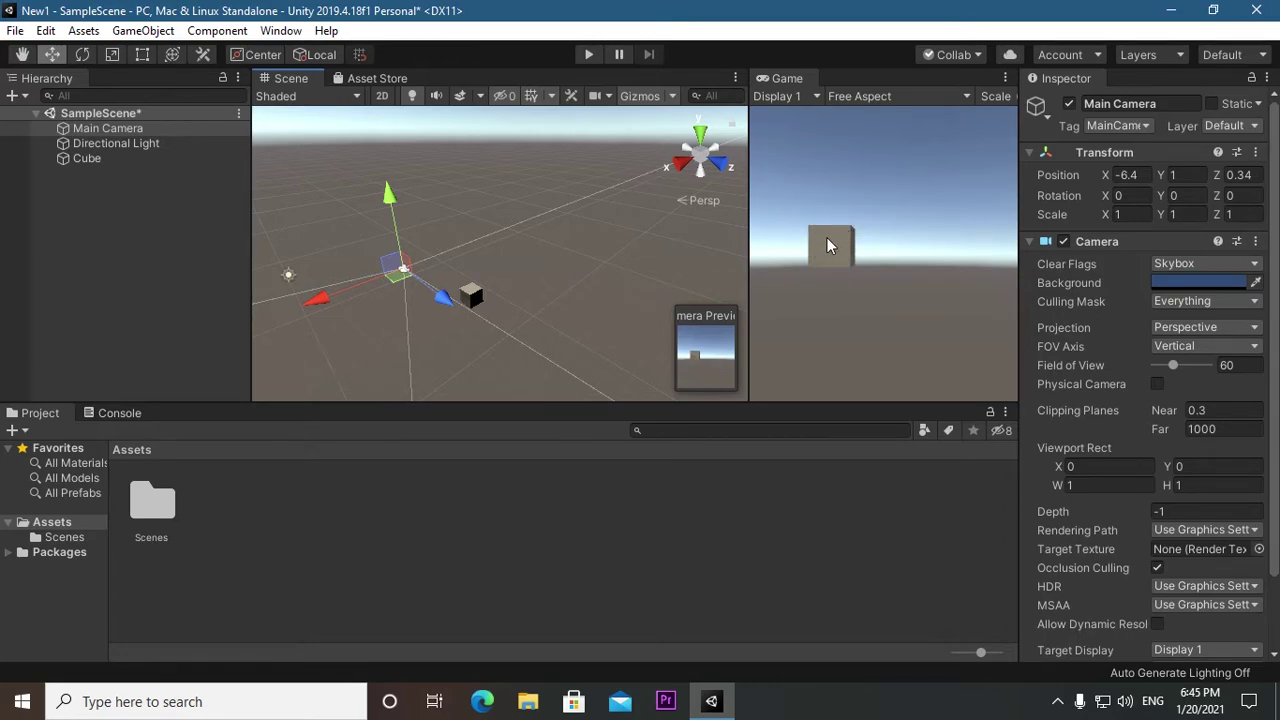
{"action": "left_click", "coordinate": [94, 158]}
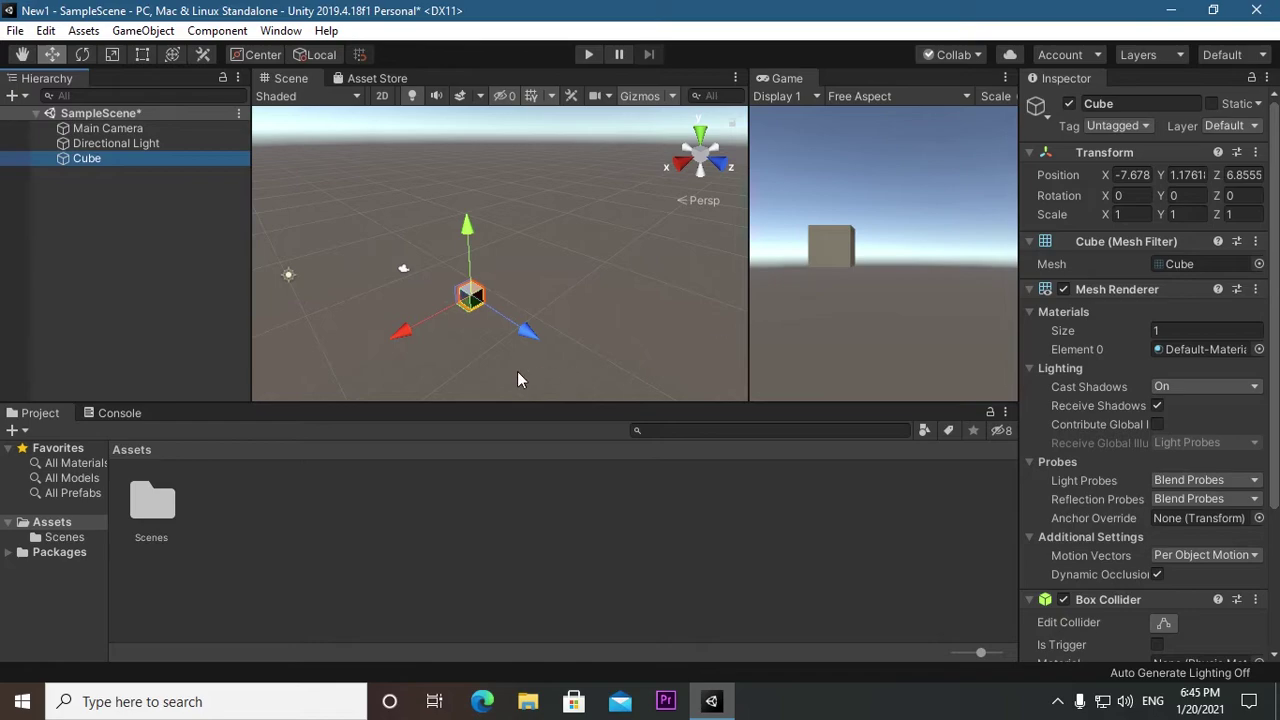
- Lower the cube to Y -0.19 and scale it to 23.39 × 1.24 × 44.92
{"action": "mouse_move", "coordinate": [406, 329]}
{"action": "left_mouse_down"}
{"action": "mouse_move", "coordinate": [424, 335]}
{"action": "mouse_move", "coordinate": [403, 341]}
{"action": "mouse_move", "coordinate": [436, 332]}
{"action": "mouse_move", "coordinate": [405, 336]}
{"action": "left_mouse_up"}
{"action": "mouse_move", "coordinate": [457, 237]}
{"action": "left_mouse_down"}
{"action": "mouse_move", "coordinate": [466, 175]}
{"action": "mouse_move", "coordinate": [474, 225]}
{"action": "left_mouse_up"}
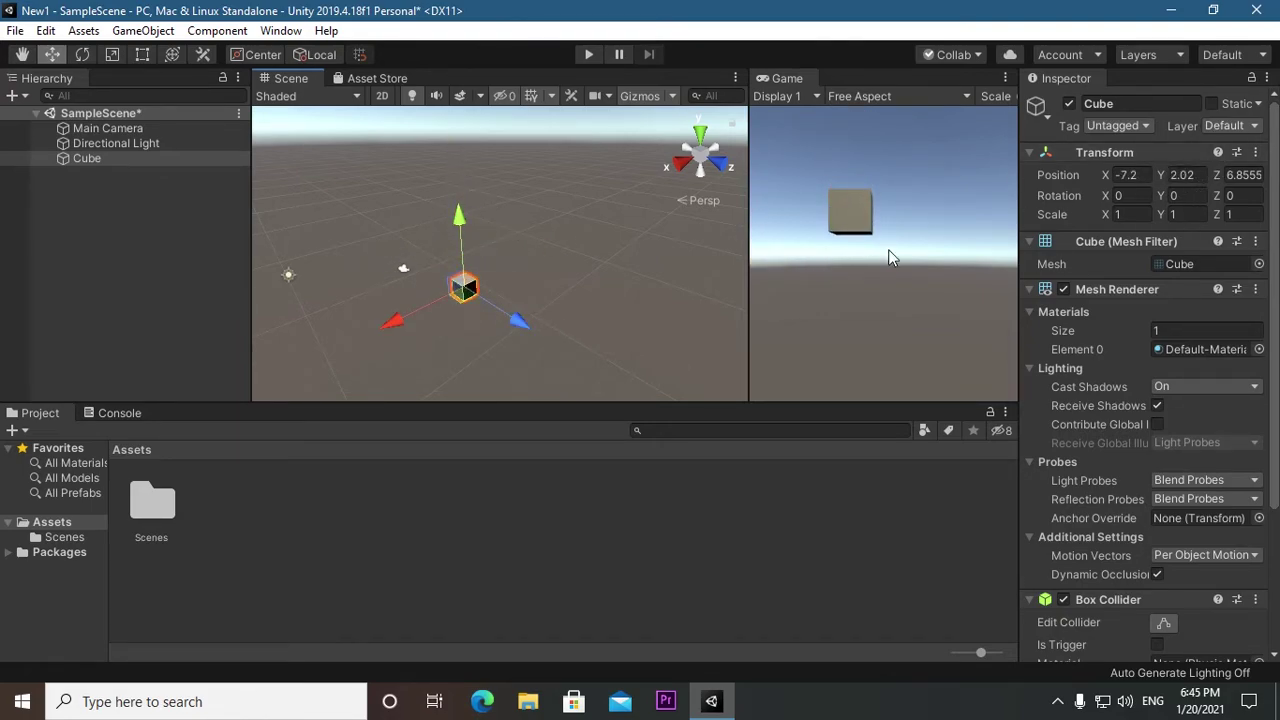
{"action": "left_click", "coordinate": [1188, 177]}
{"action": "mouse_move", "coordinate": [1166, 181]}
{"action": "left_mouse_down"}
{"action": "mouse_move", "coordinate": [1145, 205]}
{"action": "mouse_move", "coordinate": [1116, 200]}
{"action": "mouse_move", "coordinate": [1105, 230]}
{"action": "mouse_move", "coordinate": [1250, 188]}
{"action": "left_mouse_up"}
{"action": "type", "text": "-0.19"}
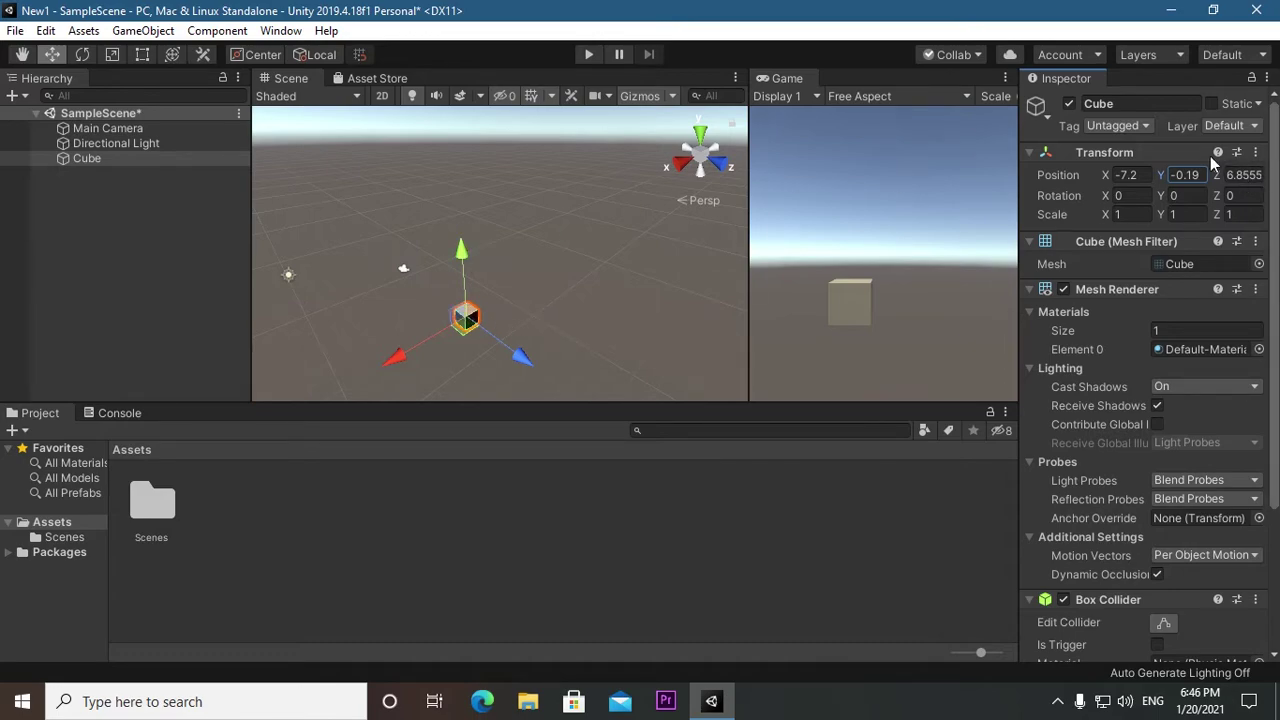
{"action": "left_click", "coordinate": [1116, 215]}
{"action": "mouse_move", "coordinate": [1098, 215]}
{"action": "left_mouse_down"}
{"action": "mouse_move", "coordinate": [25, 238]}
{"action": "mouse_move", "coordinate": [336, 242]}
{"action": "left_mouse_up"}
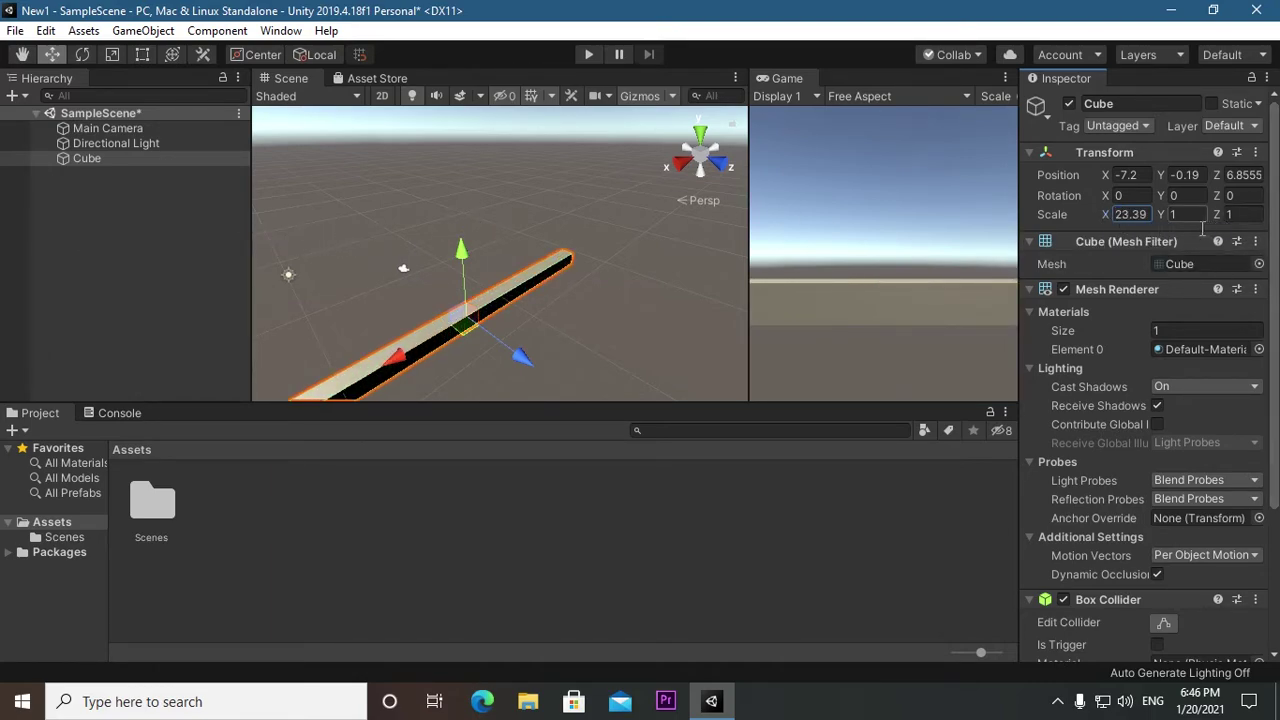
{"action": "mouse_move", "coordinate": [1168, 213]}
{"action": "left_mouse_down"}
{"action": "mouse_move", "coordinate": [1262, 233]}
{"action": "mouse_move", "coordinate": [69, 264]}
{"action": "left_mouse_up"}
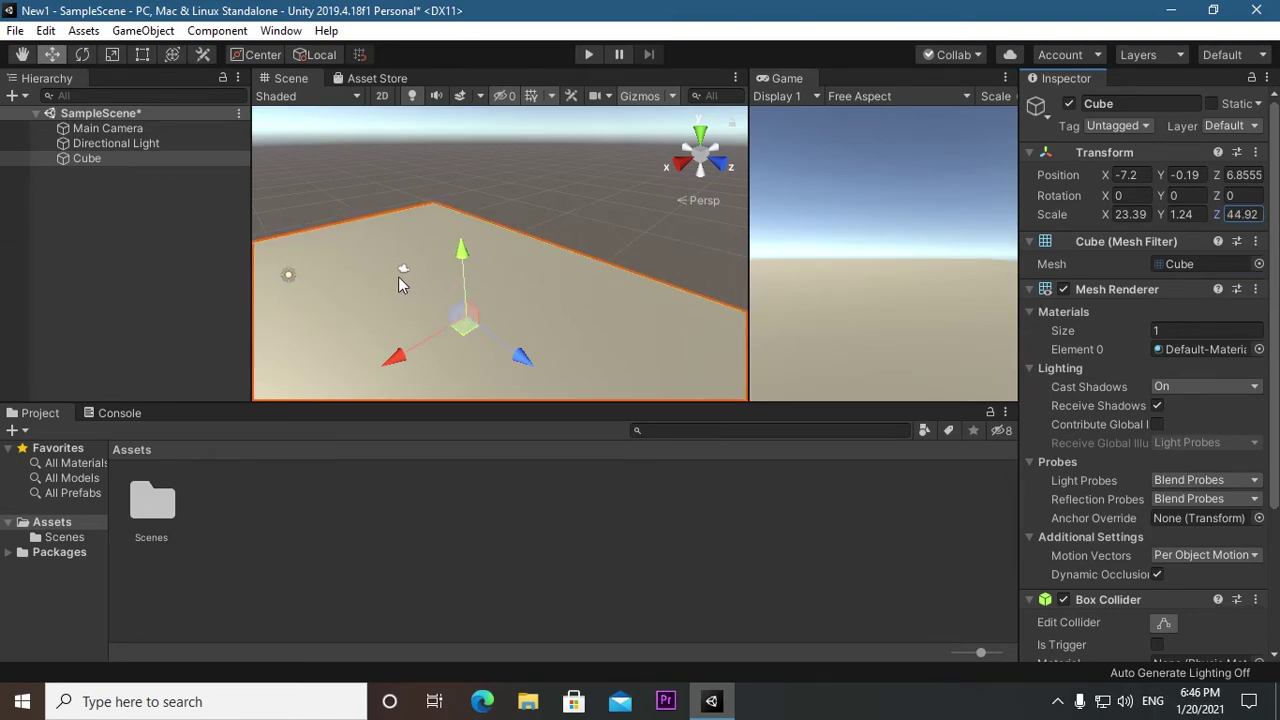
- Raise the Main Camera to Y 1.88 and reselect the floor cube
{"action": "left_click", "coordinate": [80, 129]}
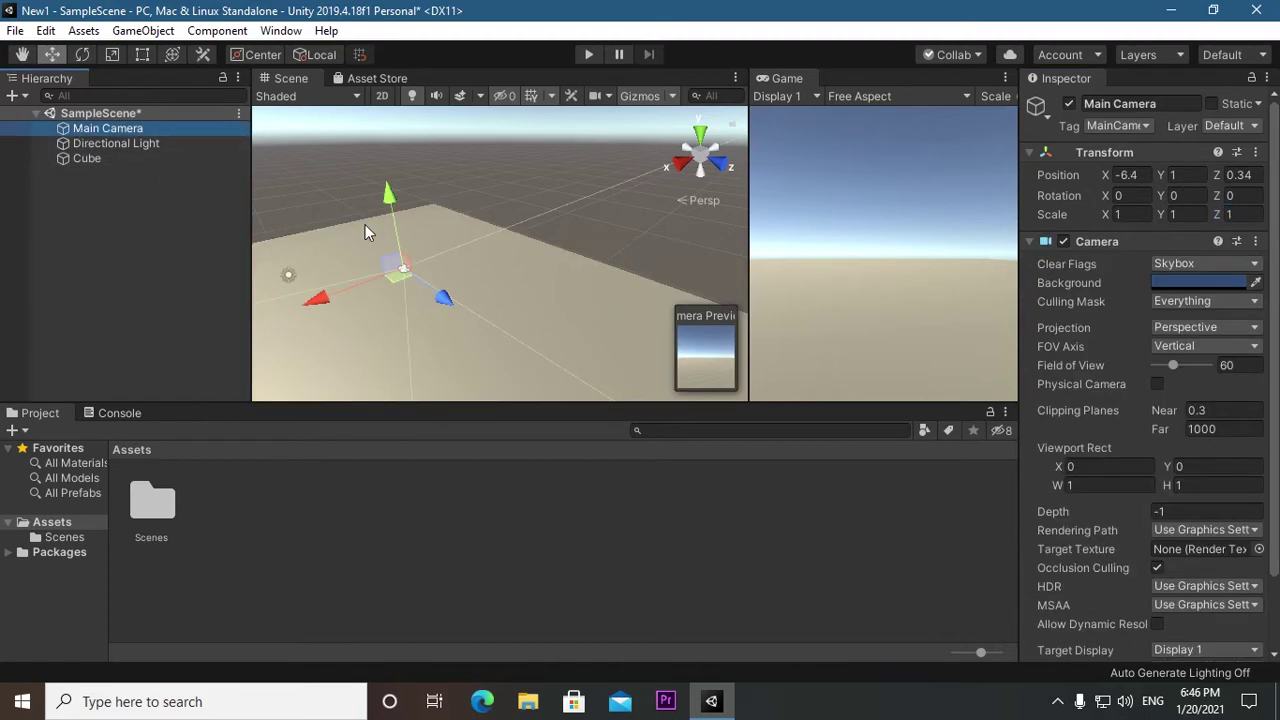
{"action": "mouse_move", "coordinate": [395, 191]}
{"action": "left_mouse_down"}
{"action": "mouse_move", "coordinate": [404, 320]}
{"action": "mouse_move", "coordinate": [391, 182]}
{"action": "left_mouse_up"}
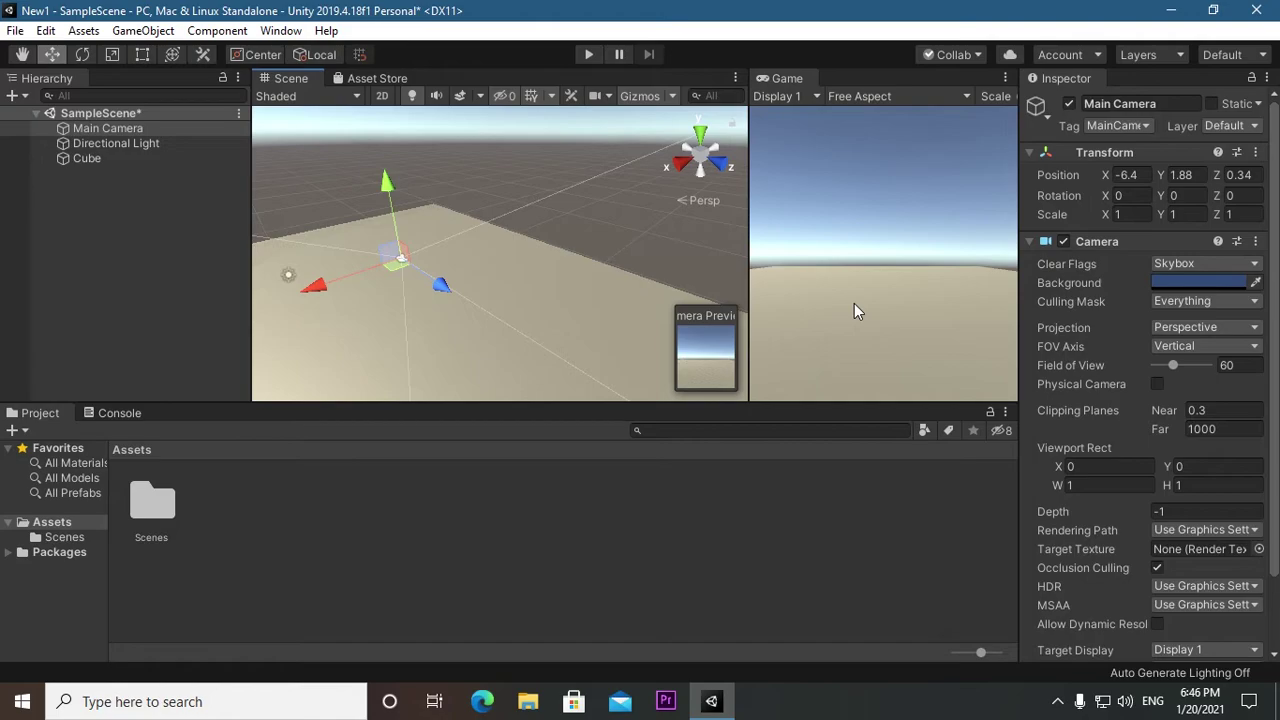
{"action": "left_click", "coordinate": [98, 159]}
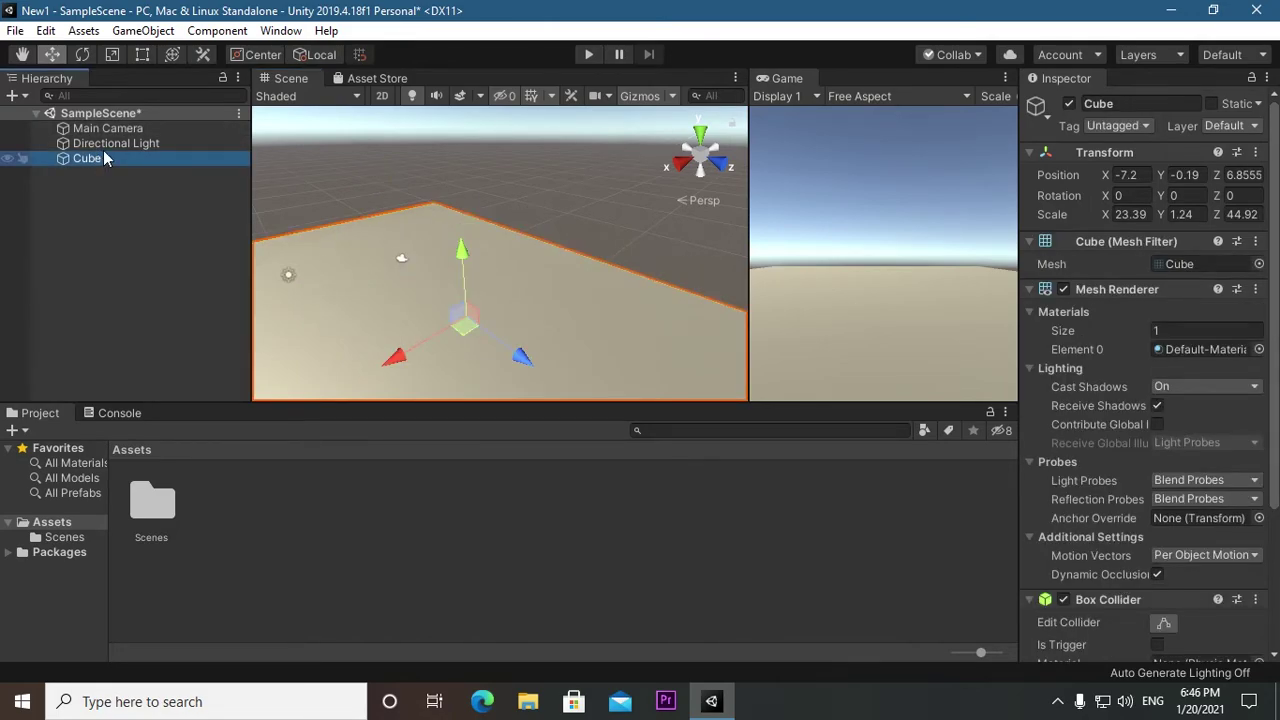
- Add a second cube, Cube (1), to the scene
{"action": "left_click", "coordinate": [12, 97]}
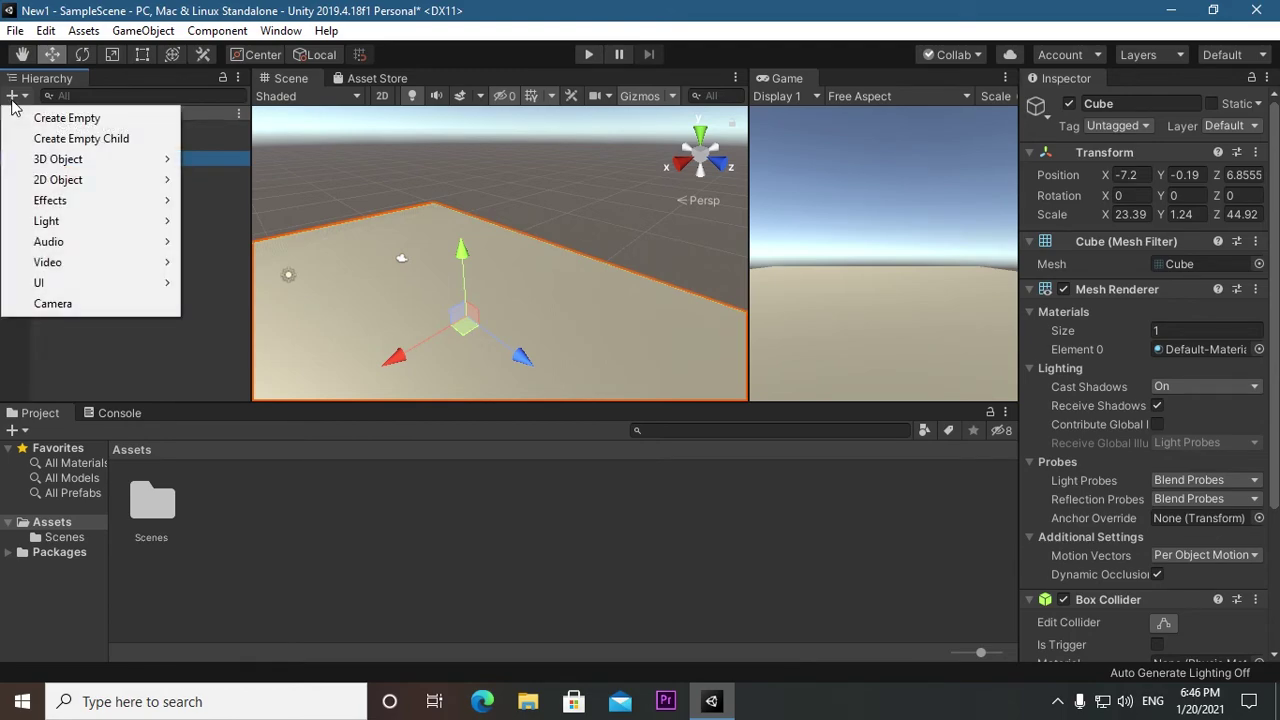
{"action": "mouse_move", "coordinate": [46, 164]}
{"action": "left_click", "coordinate": [216, 160]}
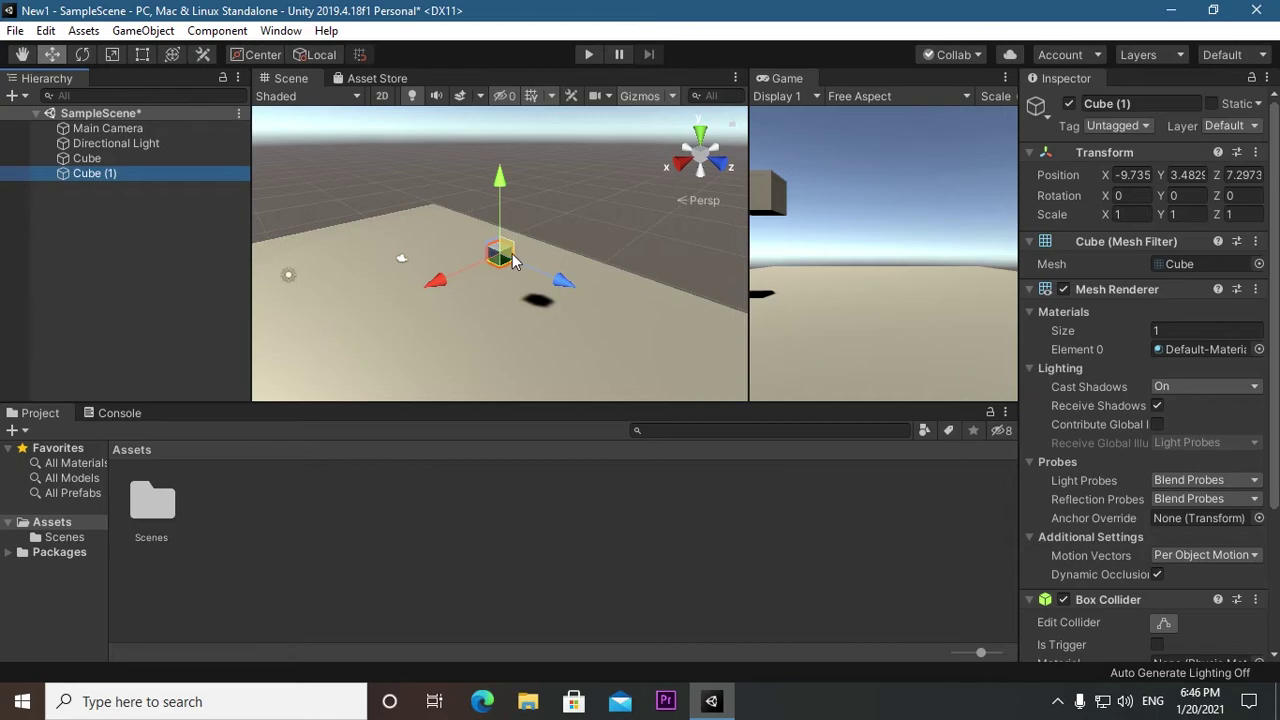
- Create a New Material asset in Assets and show its properties in the Inspector
{"action": "right_click", "coordinate": [314, 551]}
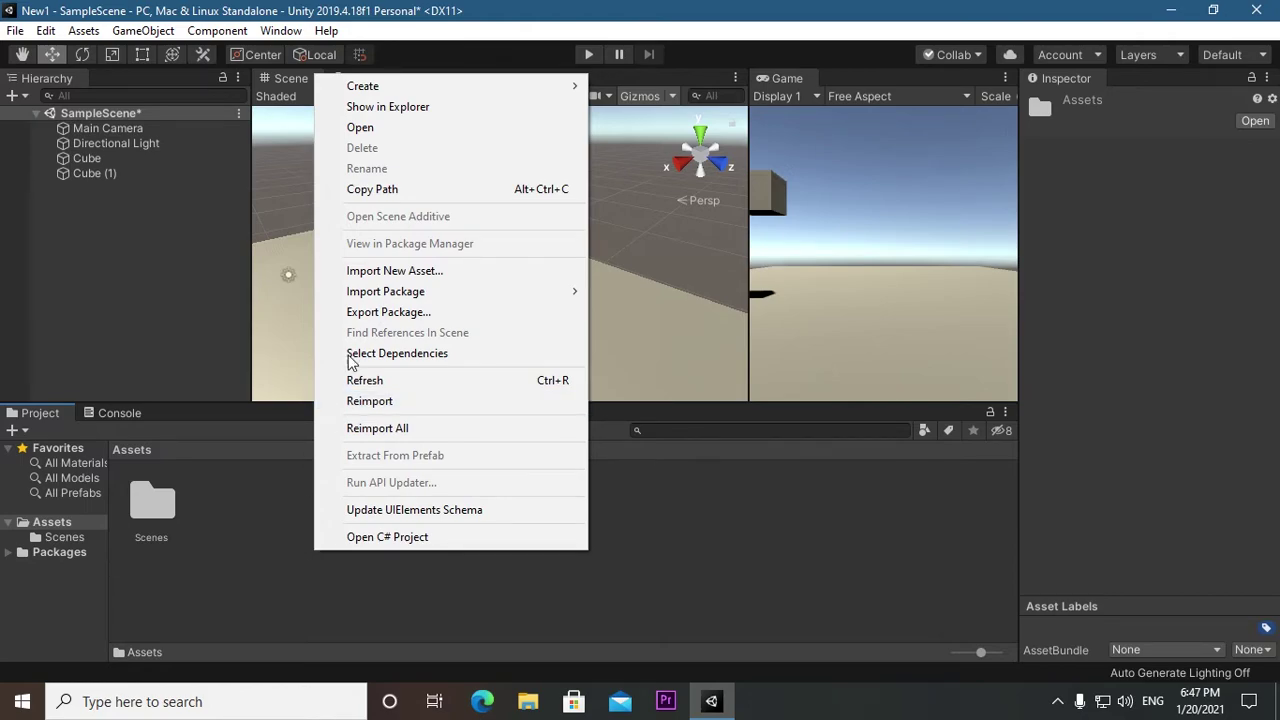
{"action": "mouse_move", "coordinate": [402, 94]}
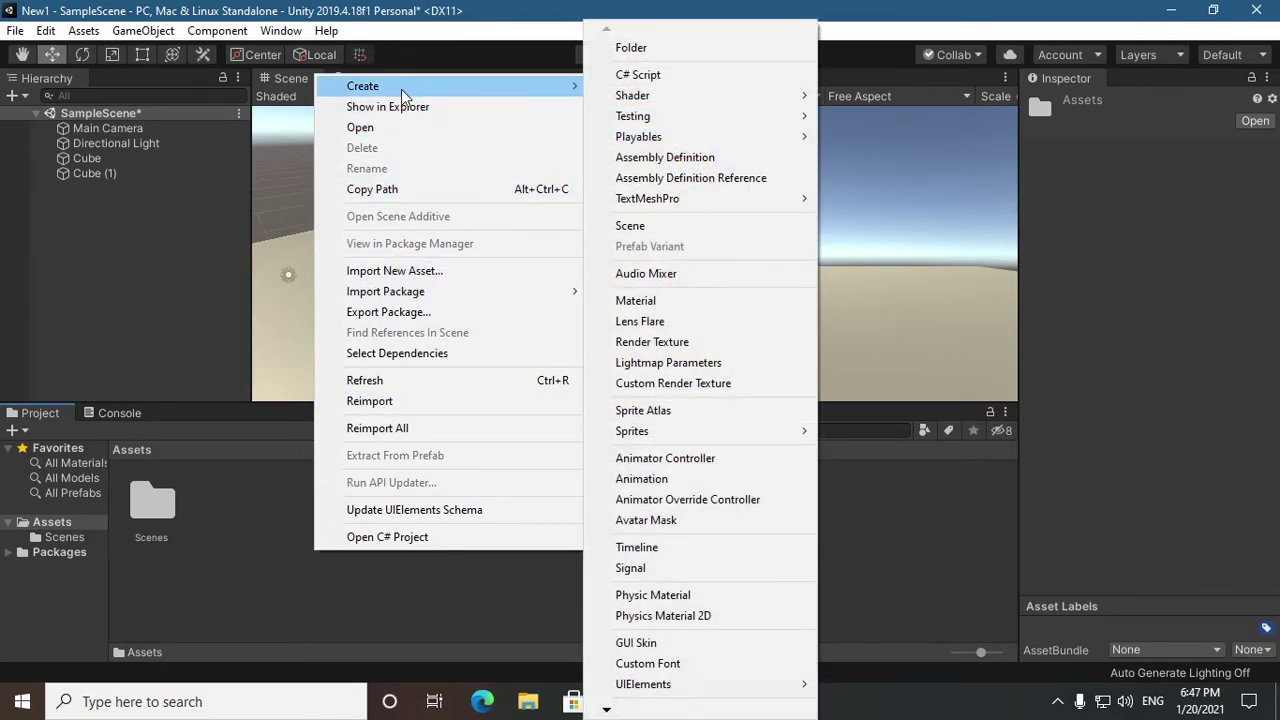
{"action": "left_click", "coordinate": [635, 300]}
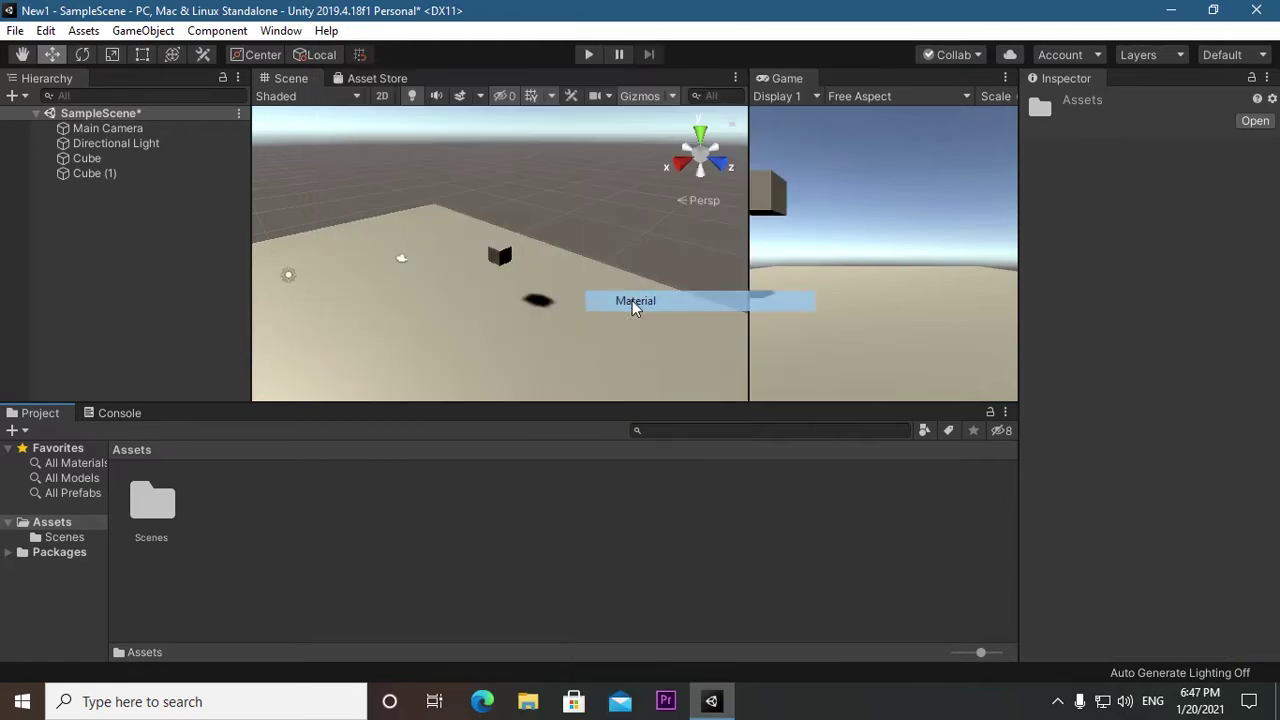
{"action": "key", "text": "Return"}
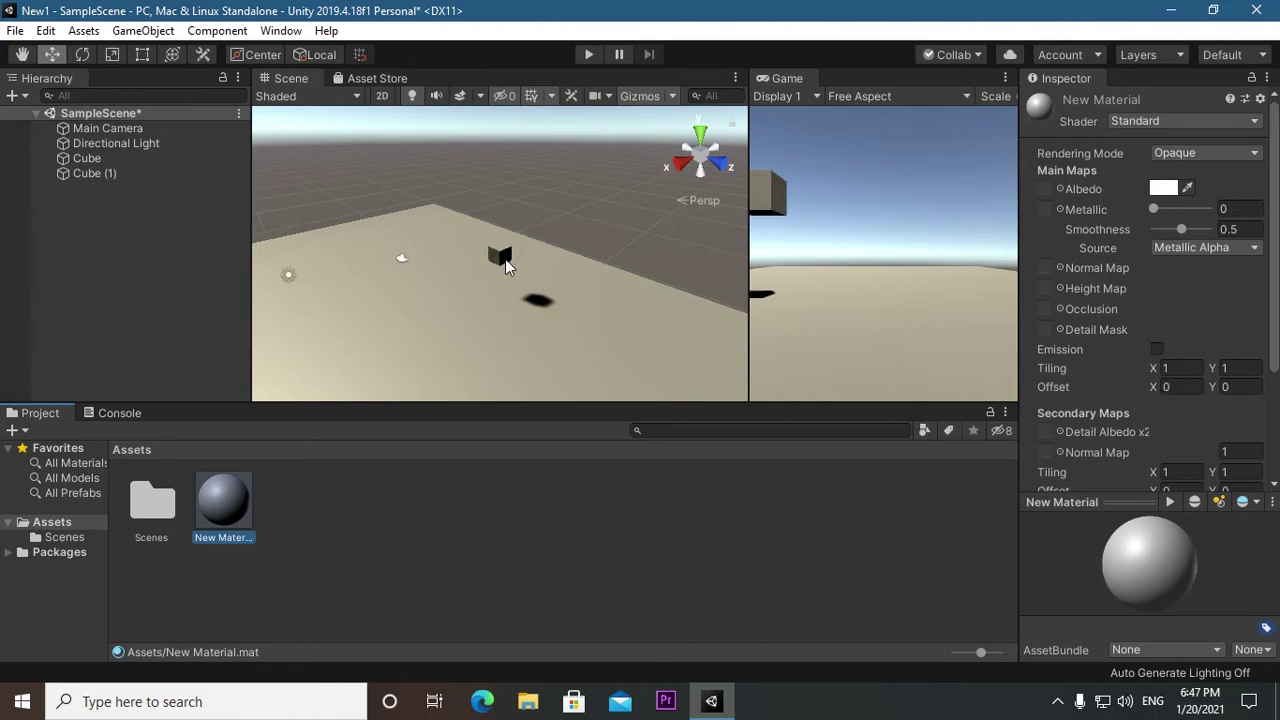
{"action": "left_click", "coordinate": [1163, 188]}
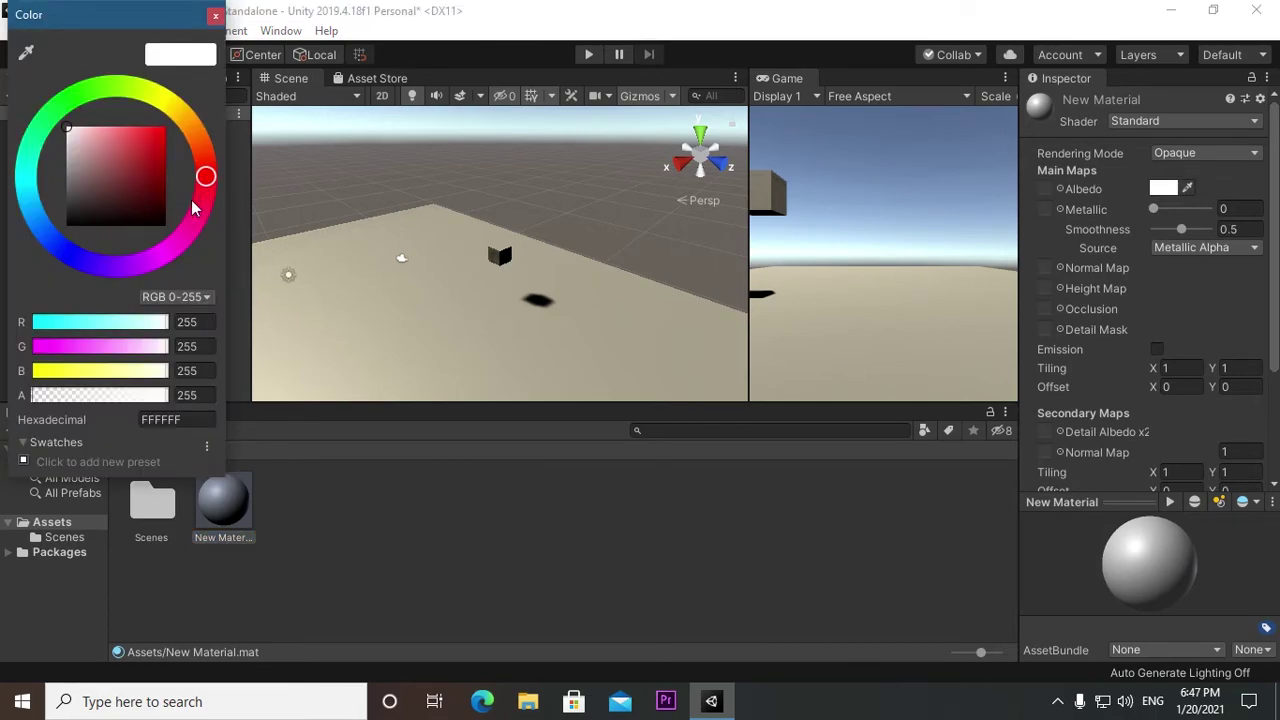
- Set New Material's Albedo to a strong red and apply it to the floating cube
{"action": "left_click_drag", "start_coordinate": [205, 178], "coordinate": [205, 189]}
{"action": "left_click_drag", "start_coordinate": [72, 127], "coordinate": [157, 143]}
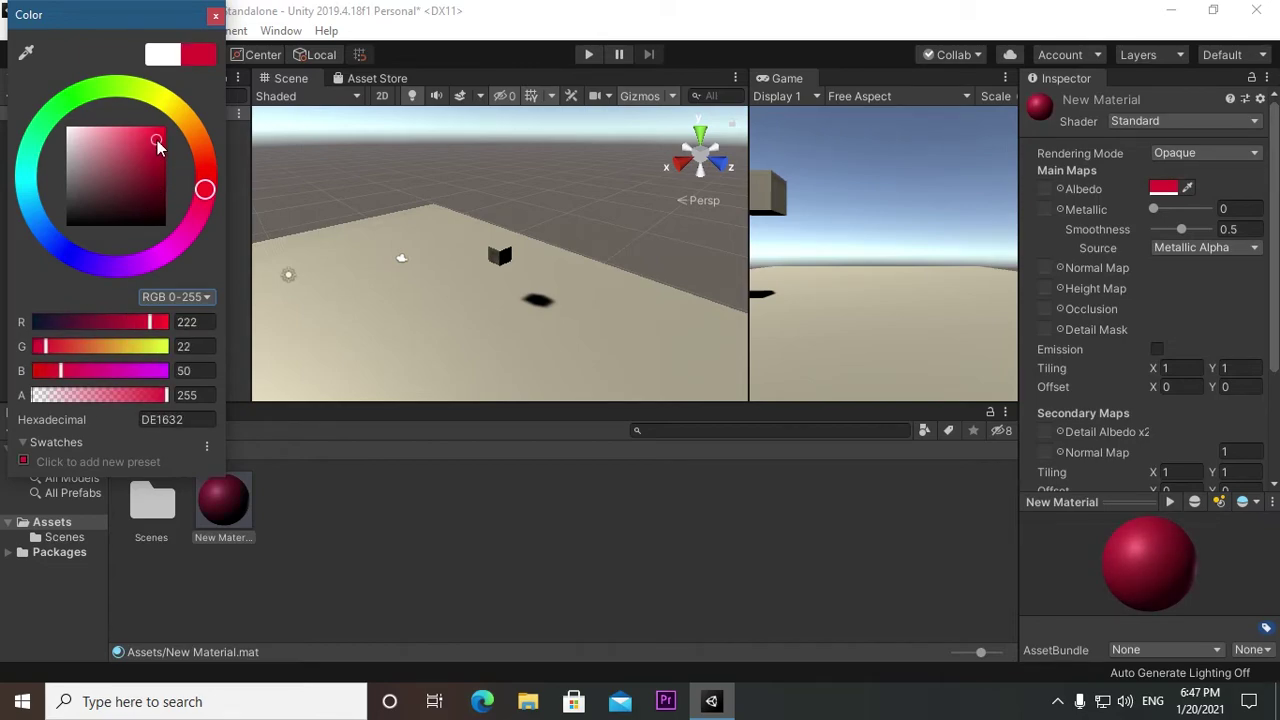
{"action": "left_click", "coordinate": [215, 15]}
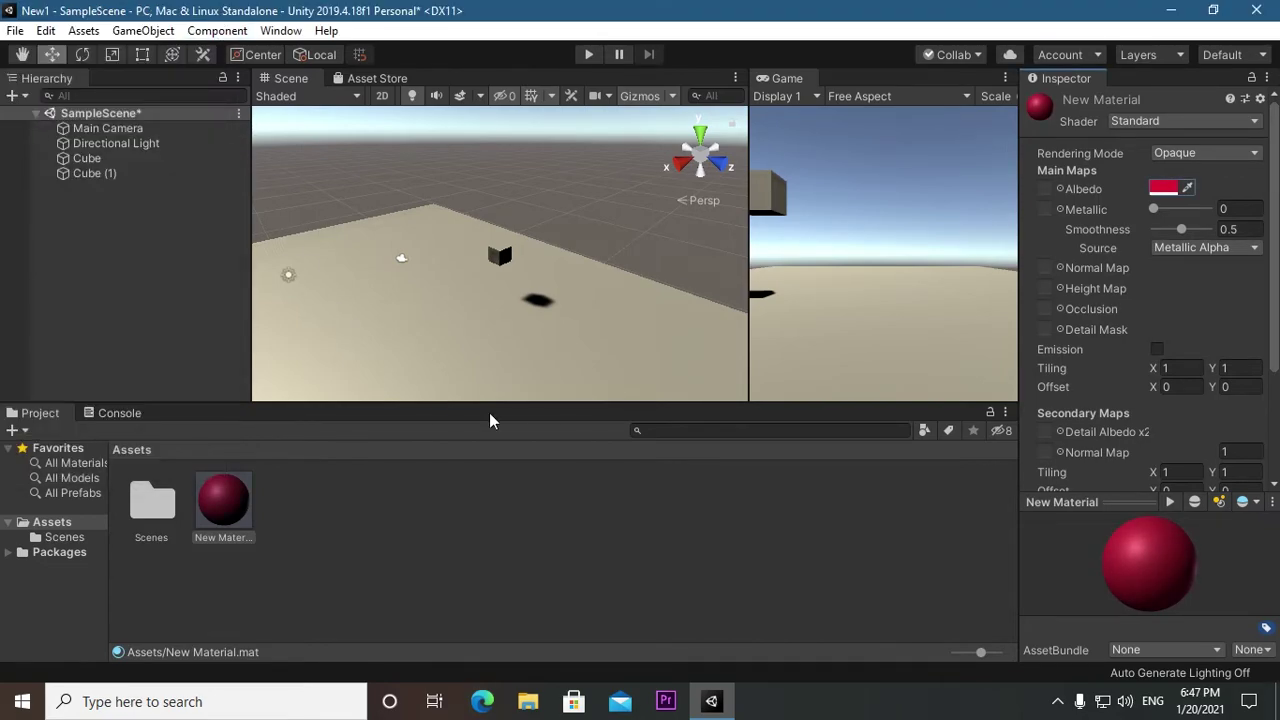
{"action": "left_click_drag", "start_coordinate": [218, 508], "coordinate": [498, 256]}
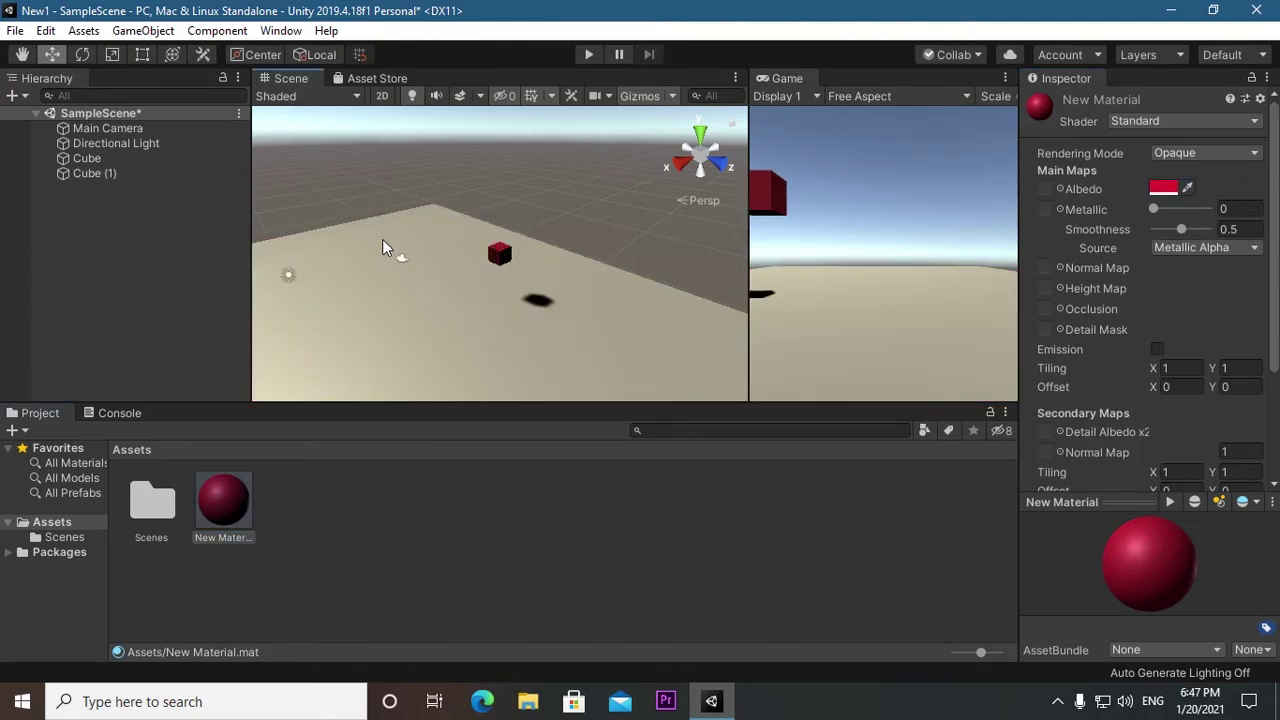
- Move the Main Camera back and up to X -11.09, Y 3.03
{"action": "left_click", "coordinate": [107, 128]}
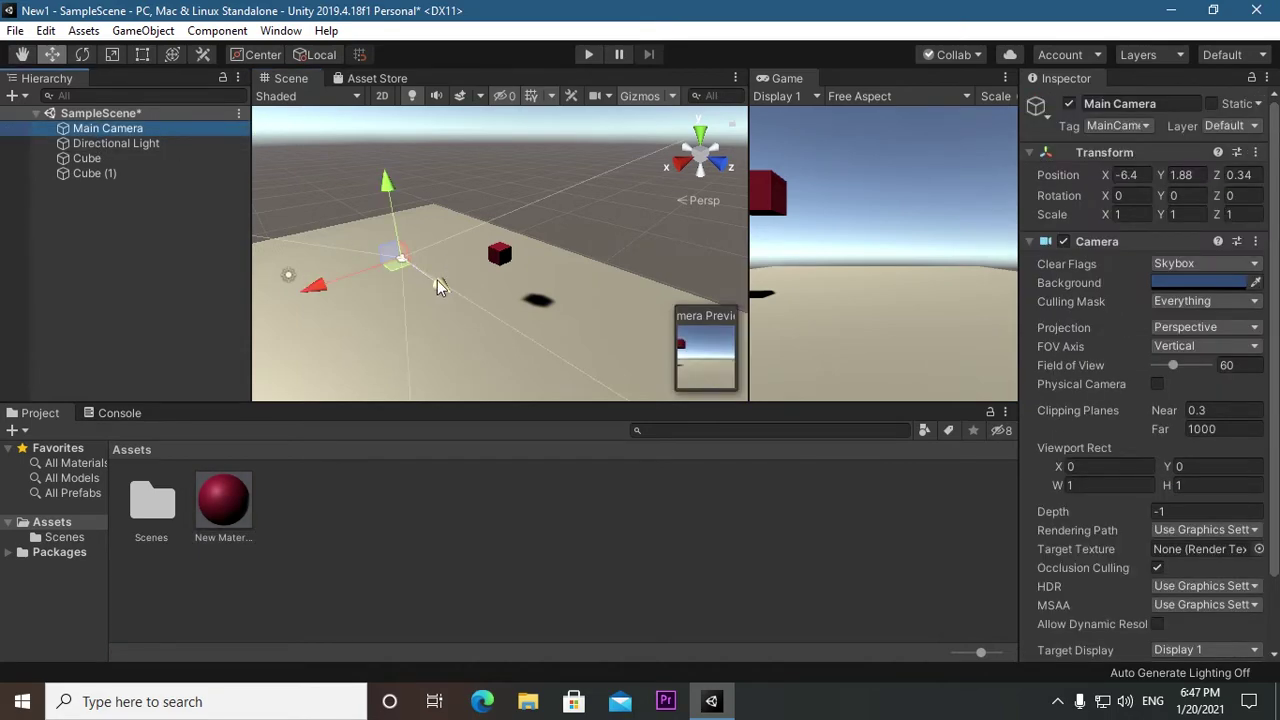
{"action": "left_click_drag", "start_coordinate": [308, 284], "coordinate": [345, 283]}
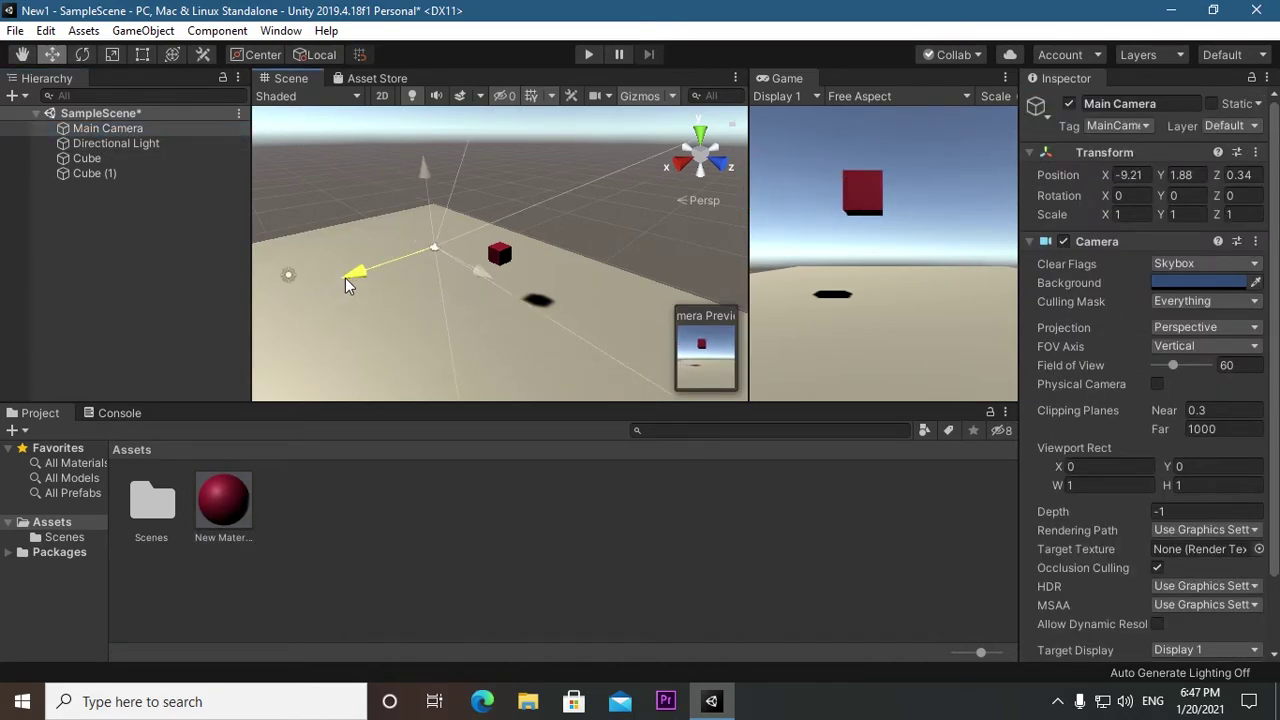
{"action": "left_click_drag", "start_coordinate": [421, 173], "coordinate": [411, 153]}
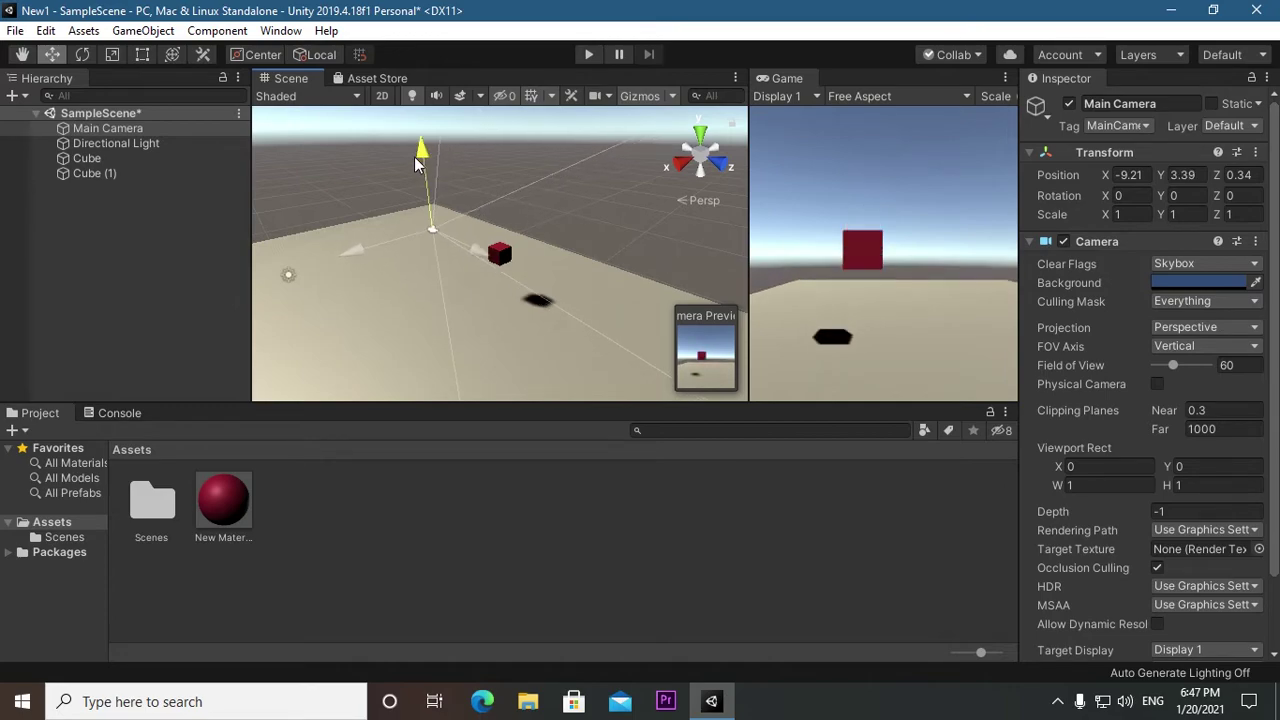
{"action": "left_click_drag", "start_coordinate": [418, 155], "coordinate": [410, 166]}
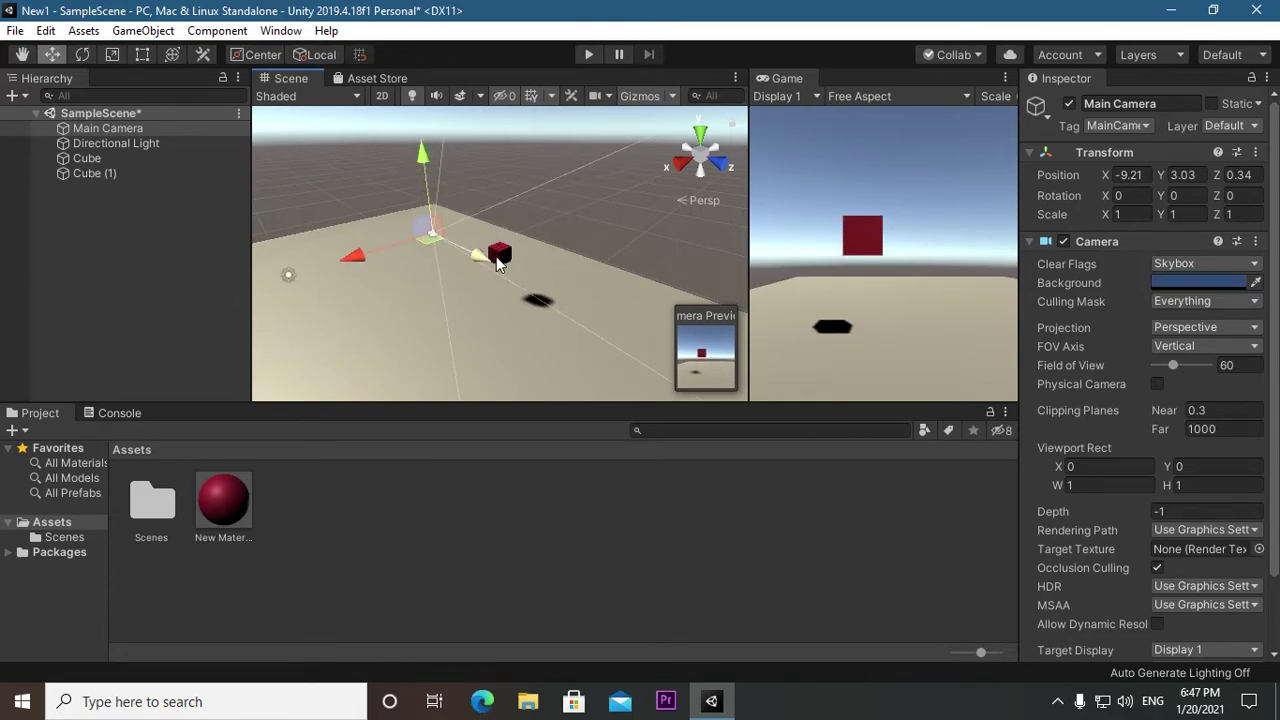
{"action": "left_click_drag", "start_coordinate": [359, 253], "coordinate": [385, 250]}
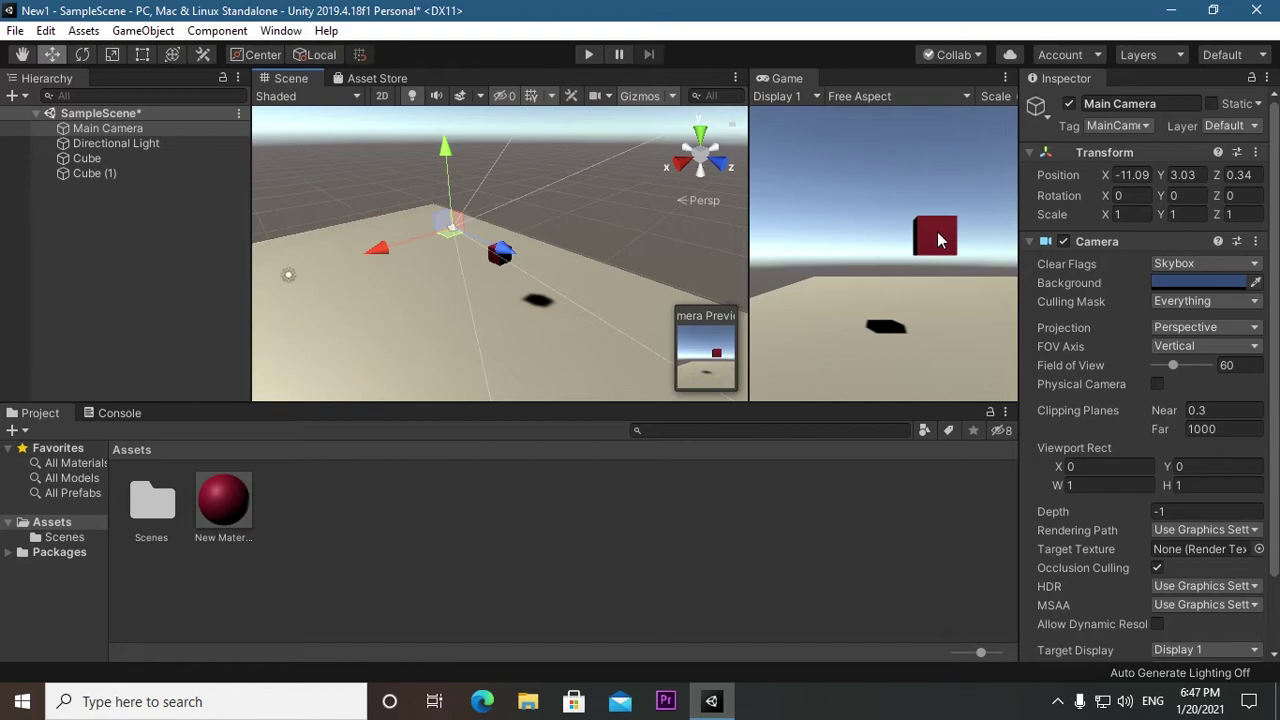
{"action": "left_click", "coordinate": [590, 55]}
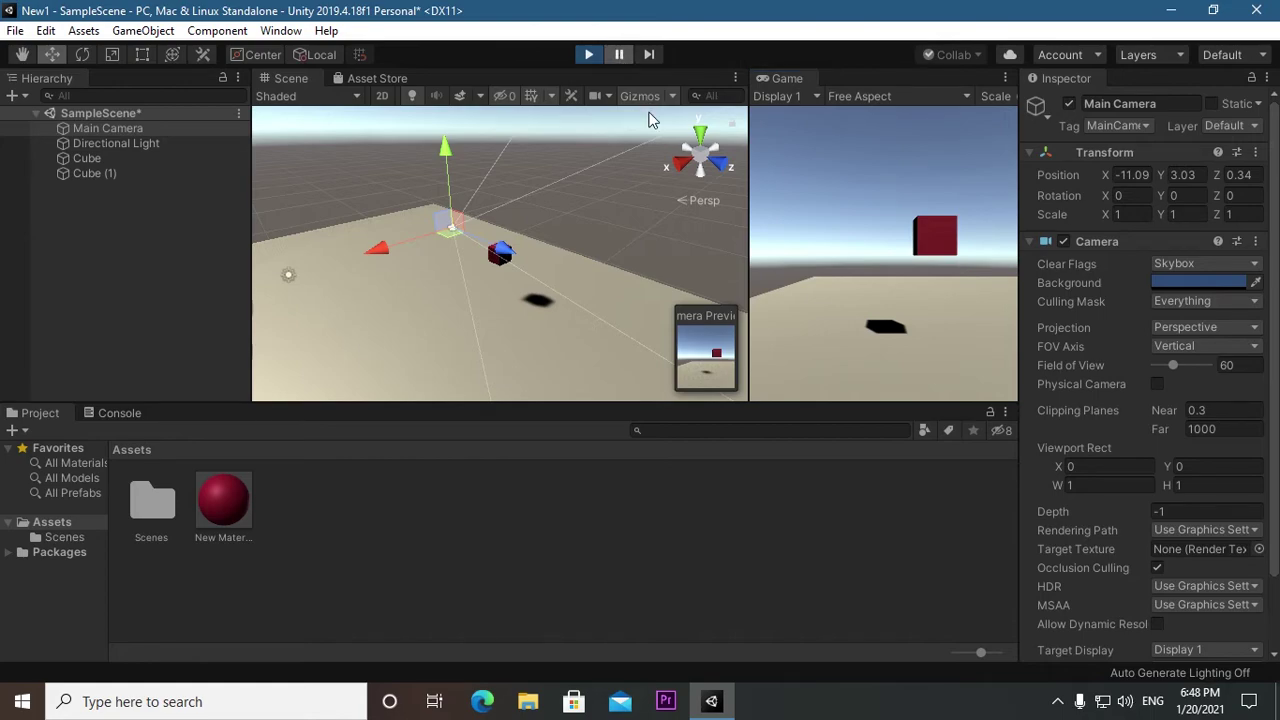
{"action": "left_click", "coordinate": [592, 58]}
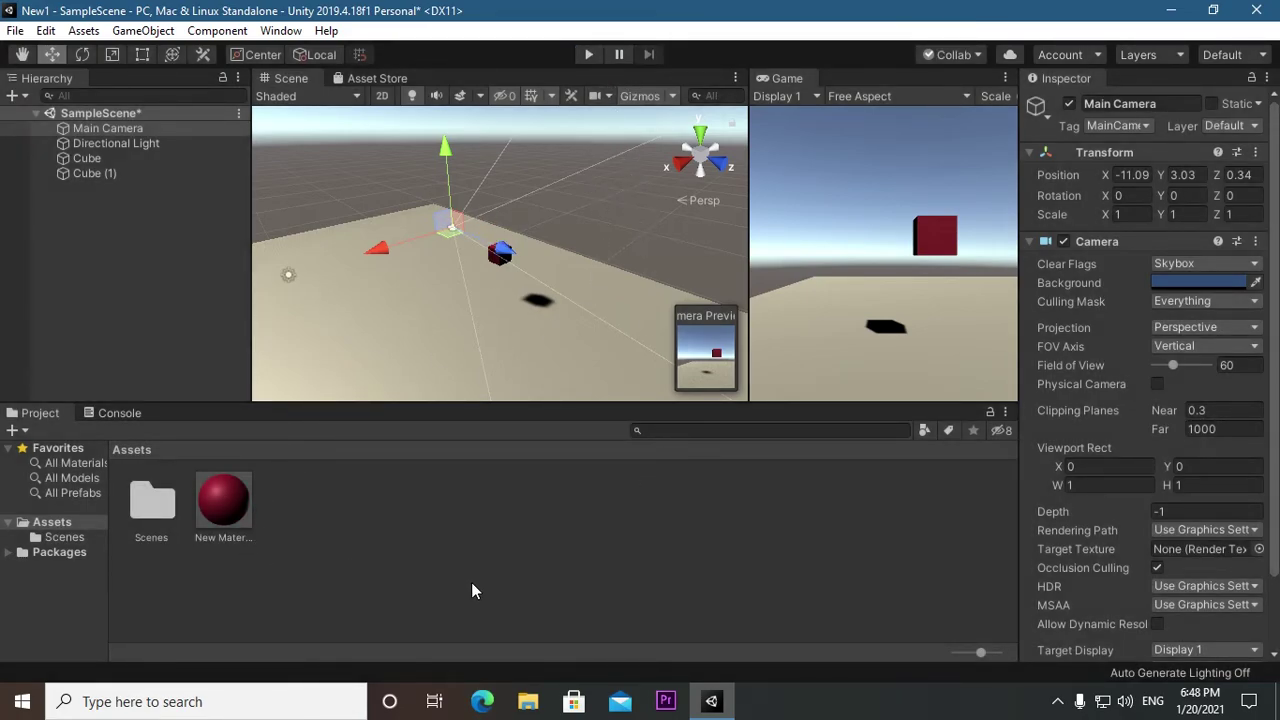
{"action": "left_click", "coordinate": [285, 559]}
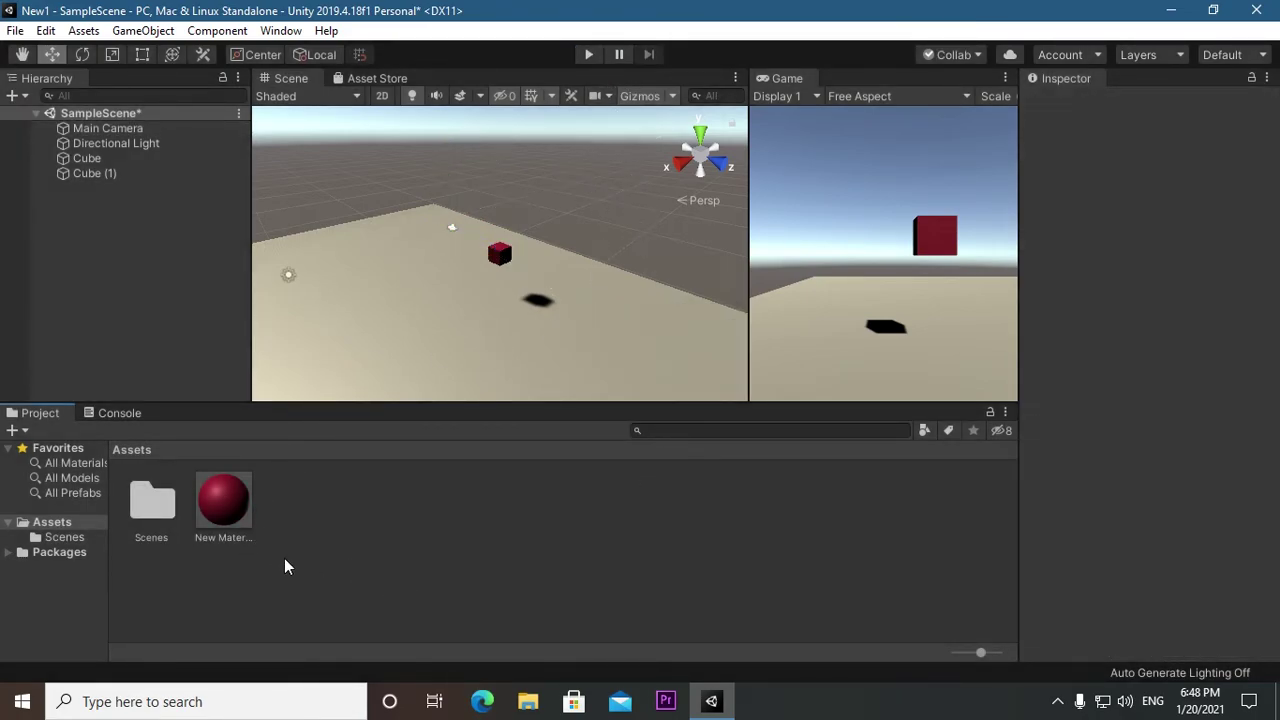
- Select Cube (1) and scroll its Inspector down to the Box Collider and red material
{"action": "left_click", "coordinate": [88, 160]}
{"action": "left_click", "coordinate": [102, 174]}
{"action": "right_click", "coordinate": [102, 174]}
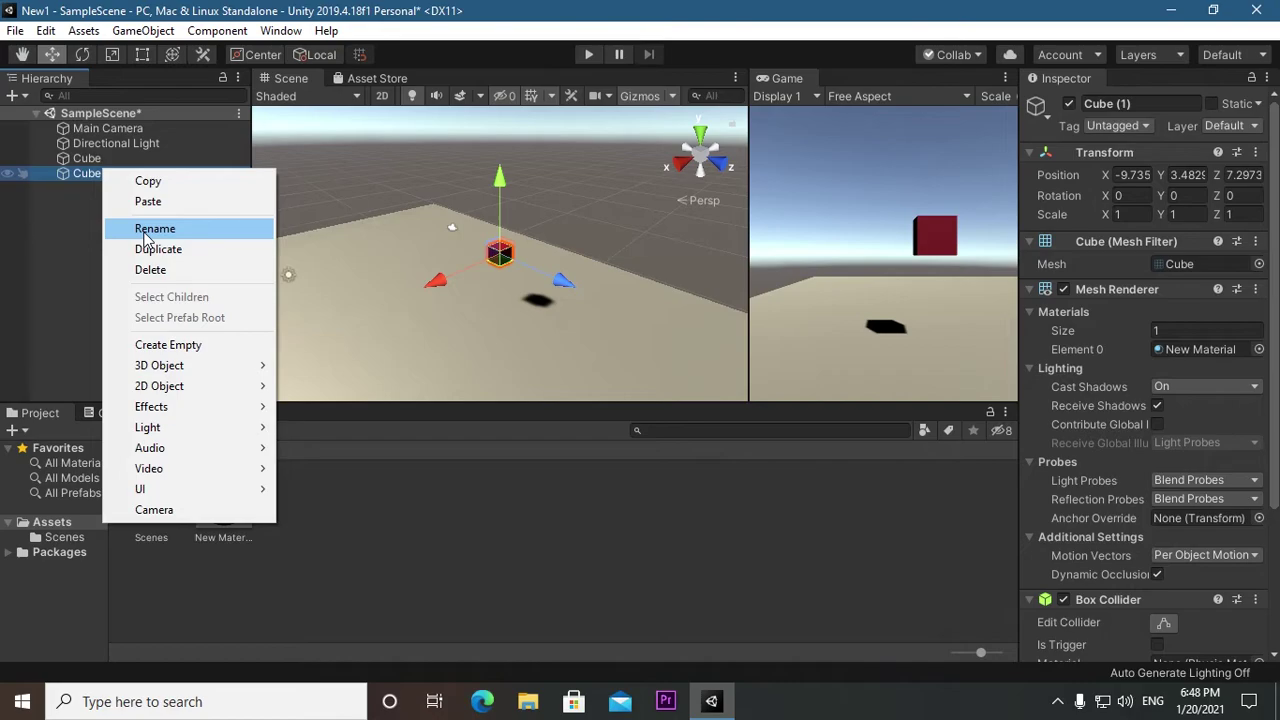
{"action": "mouse_move", "coordinate": [176, 406]}
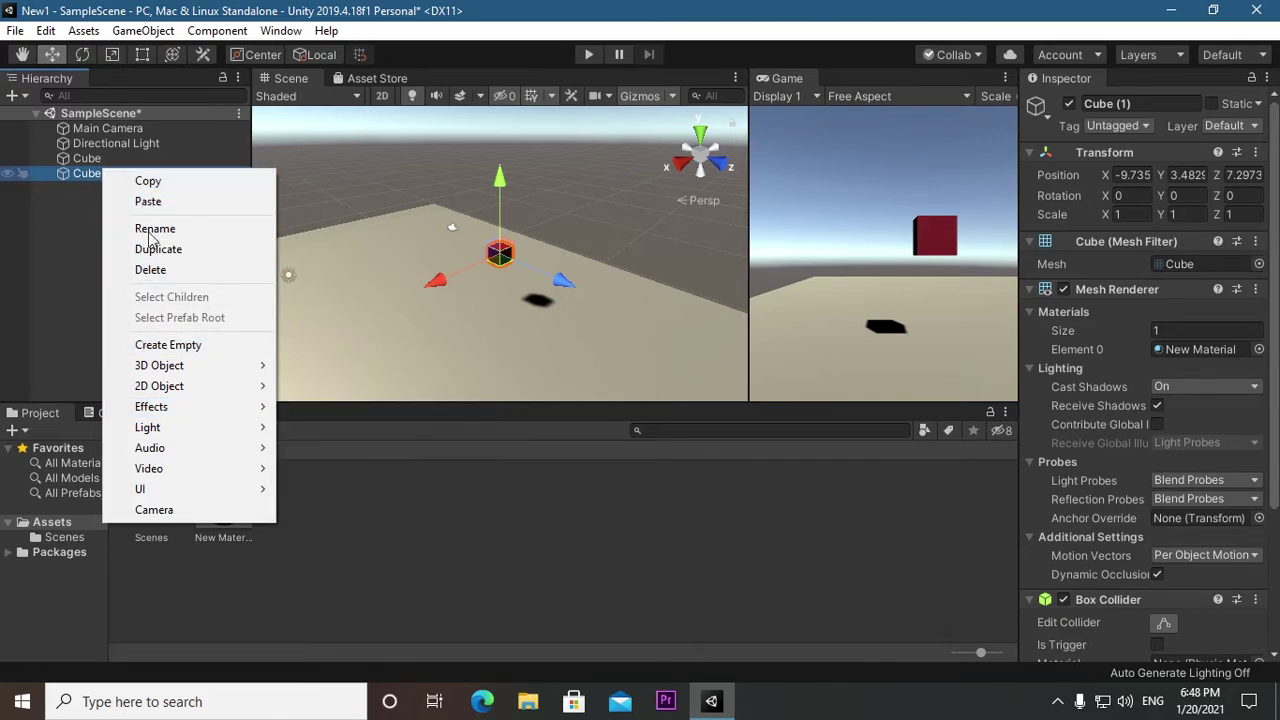
{"action": "left_click", "coordinate": [72, 214]}
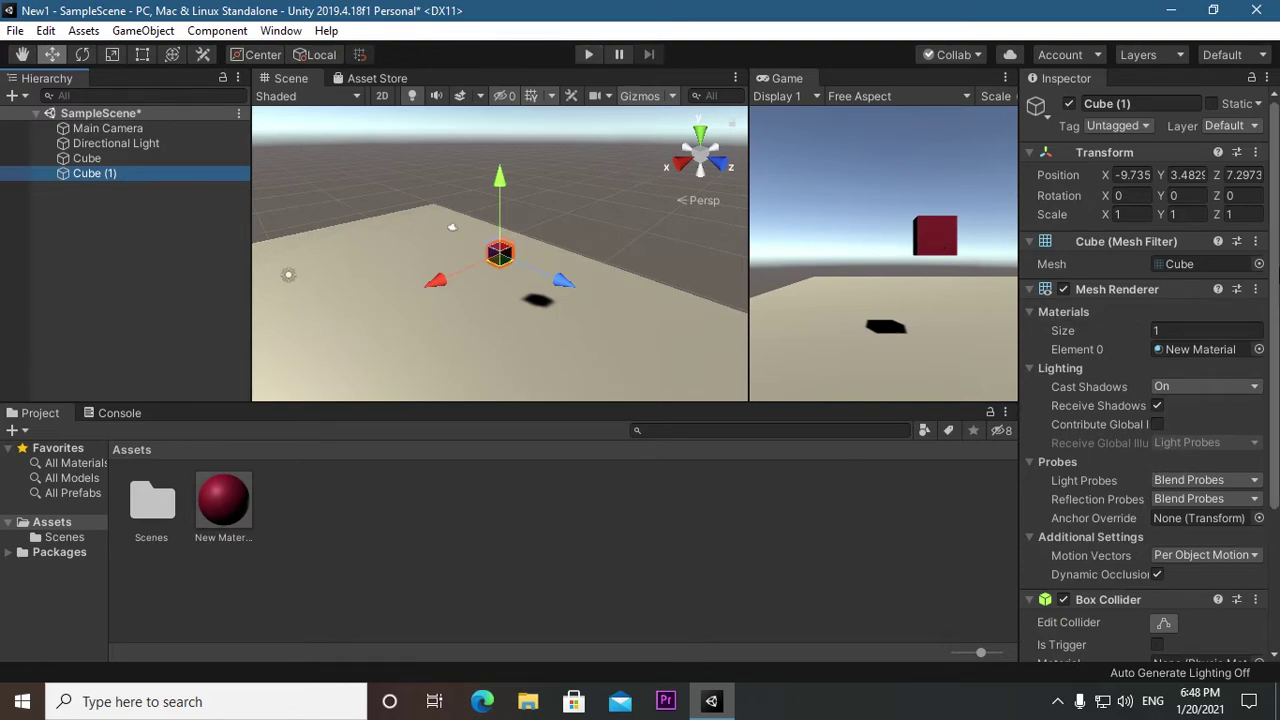
{"action": "left_click_drag", "start_coordinate": [1276, 300], "coordinate": [1276, 434]}
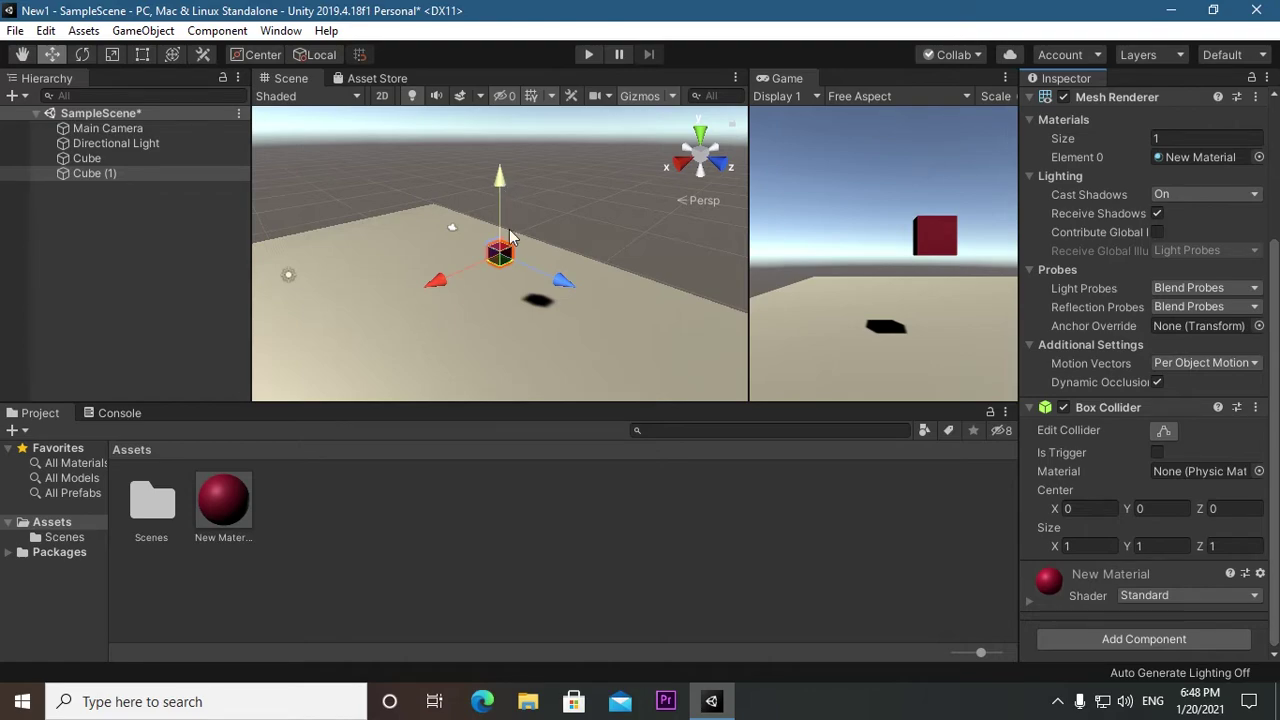
- Add a Physics Rigidbody to Cube (1) and enter Play mode to watch it fall
{"action": "left_click", "coordinate": [1155, 645]}
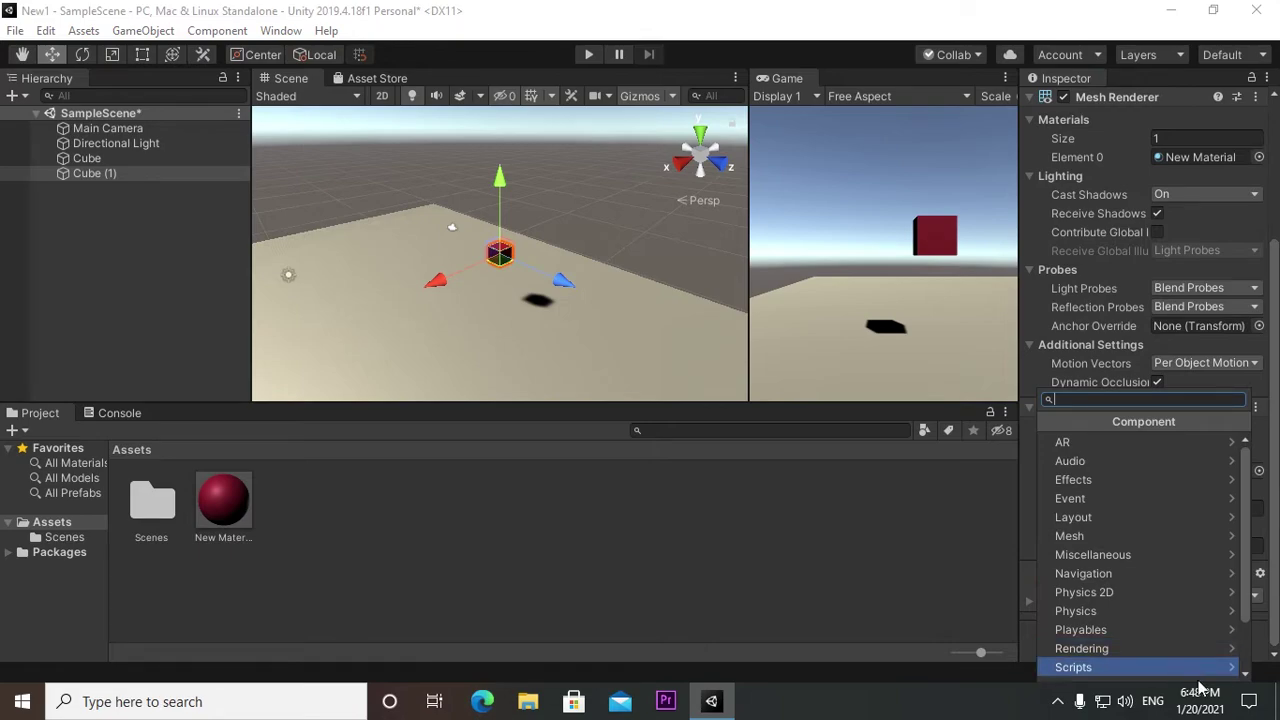
{"action": "left_click", "coordinate": [1158, 614]}
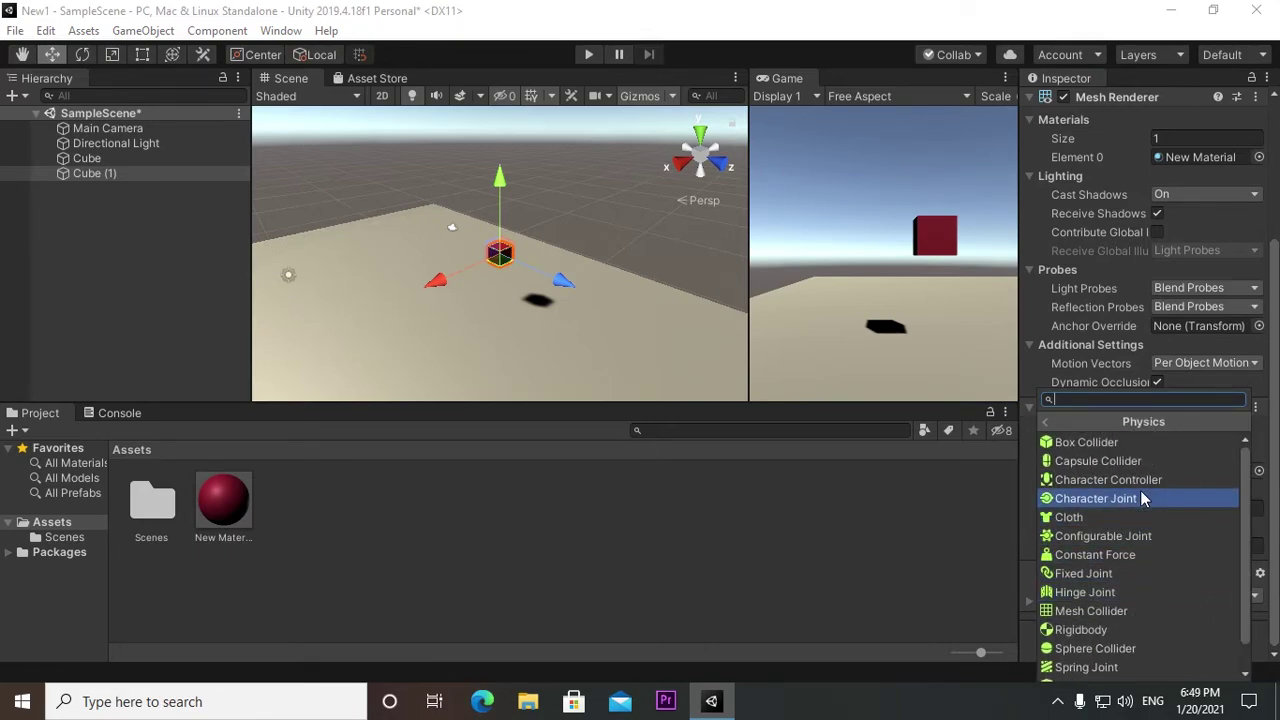
{"action": "left_click", "coordinate": [1125, 629]}
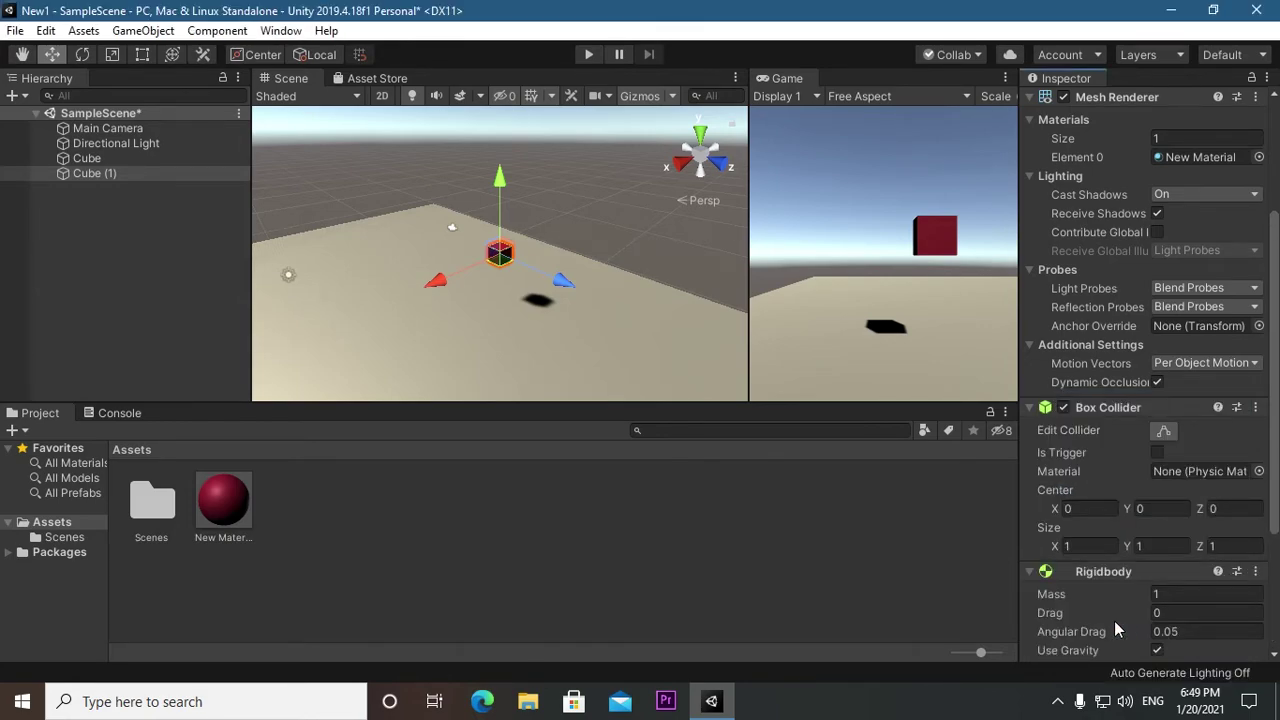
{"action": "left_click_drag", "start_coordinate": [1274, 516], "coordinate": [1275, 625]}
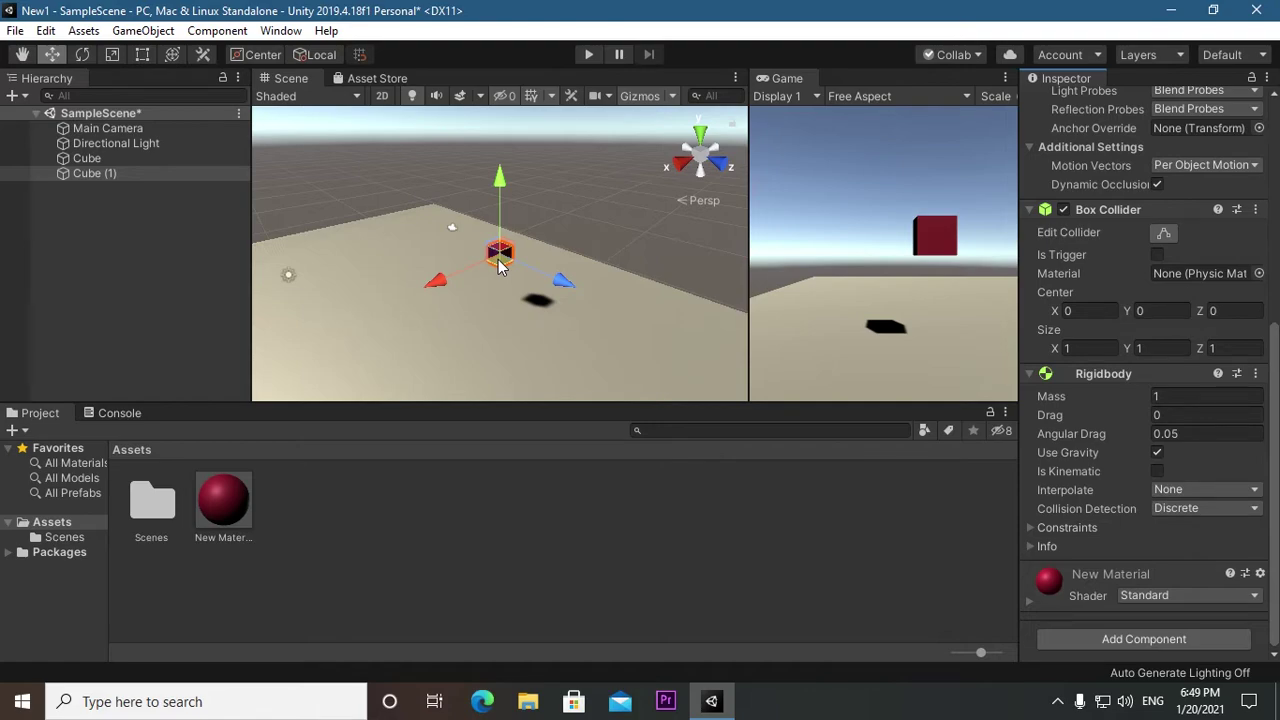
{"action": "left_click", "coordinate": [588, 56]}
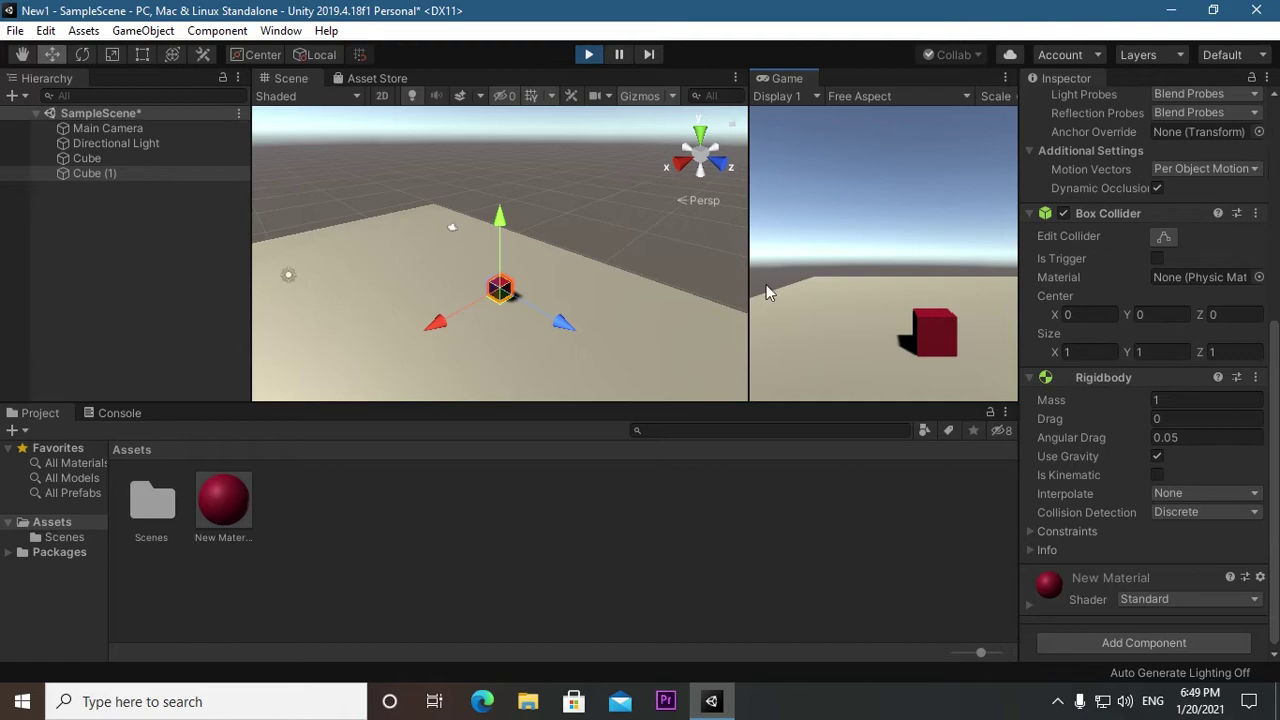
- Restart Play mode and paste a copy of Cube (1) as Cube (2)
{"action": "left_click", "coordinate": [587, 56]}
{"action": "left_click", "coordinate": [586, 60]}
{"action": "right_click", "coordinate": [138, 173]}
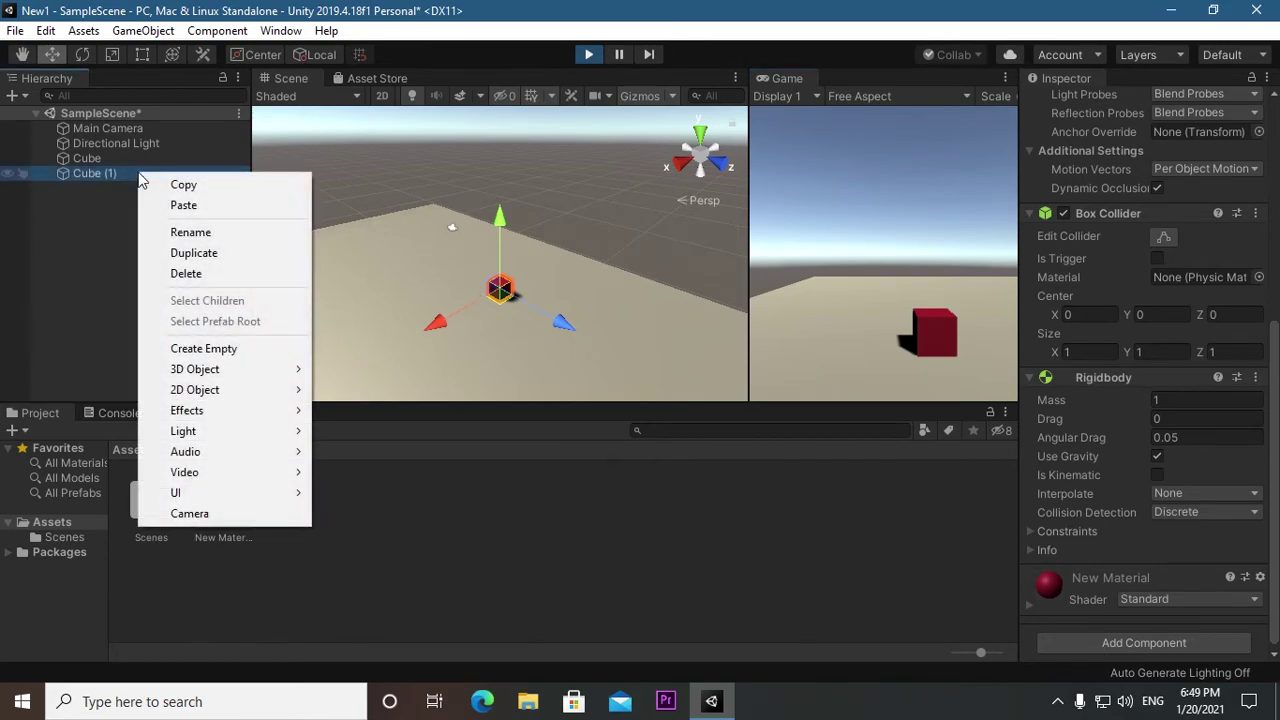
{"action": "left_click", "coordinate": [174, 188]}
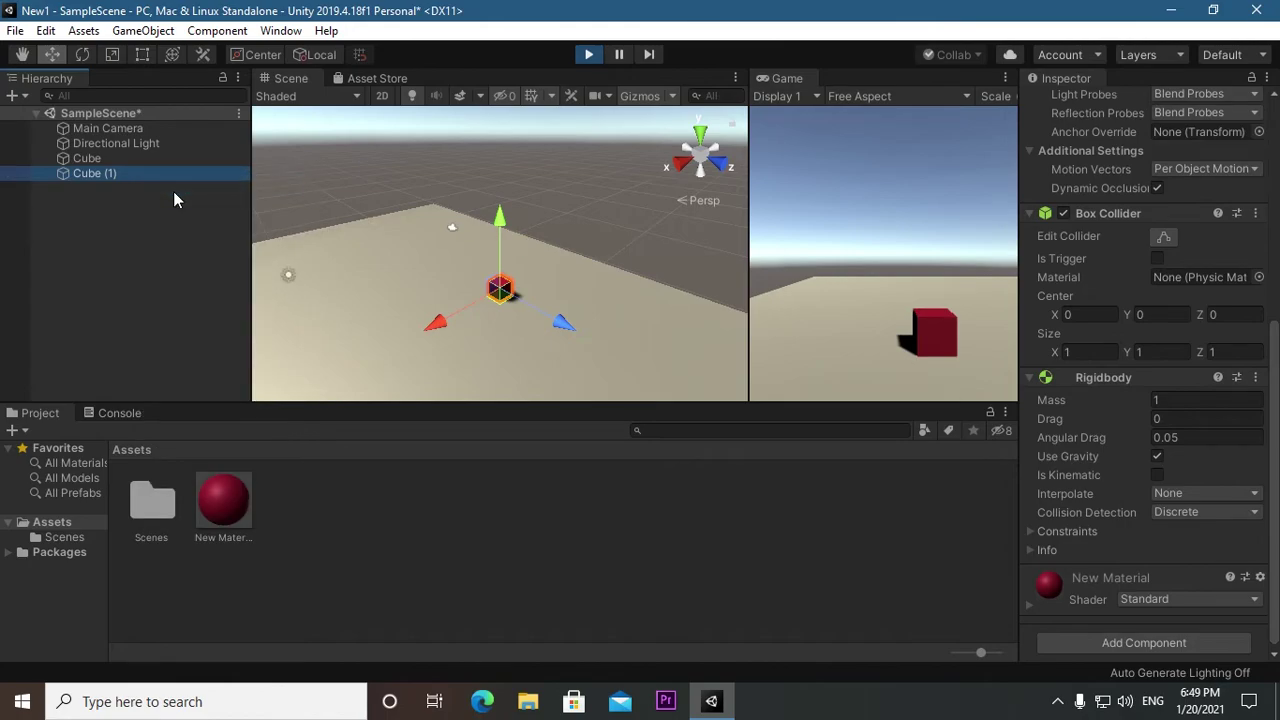
{"action": "right_click", "coordinate": [147, 196]}
{"action": "left_click", "coordinate": [171, 233]}
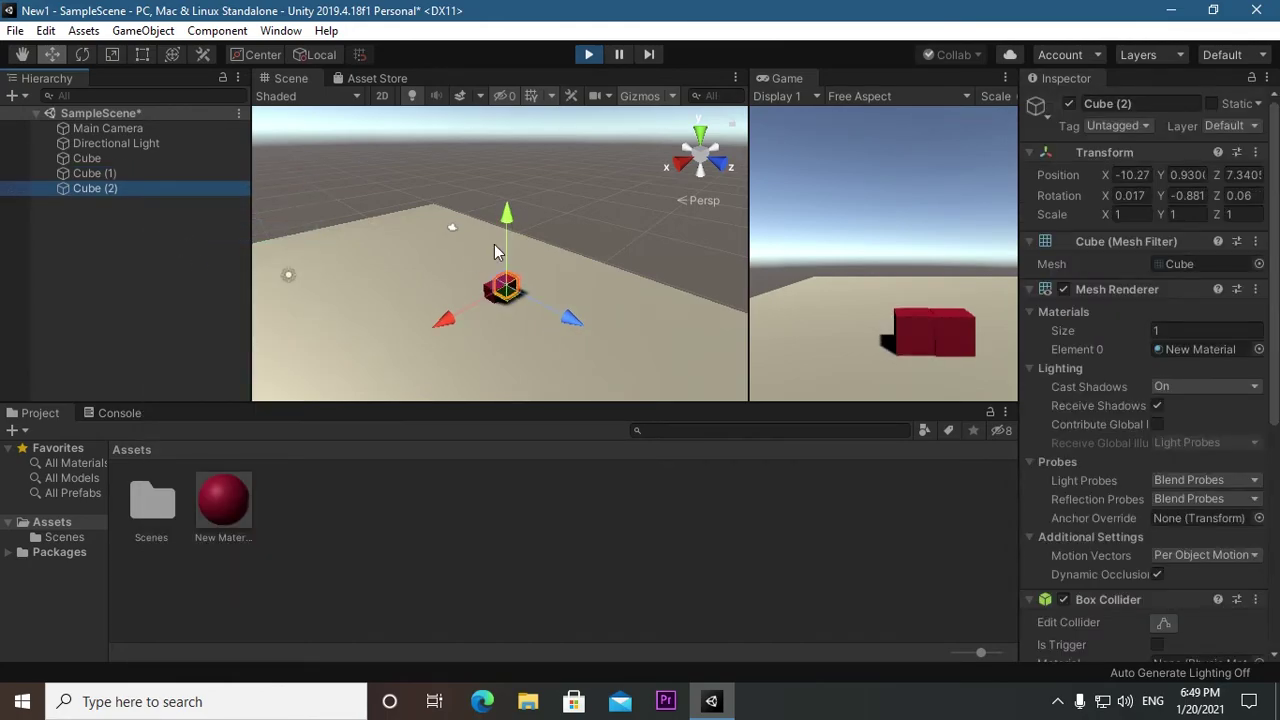
- Undo raising Cube (2), exit Play mode to discard it, and reselect Cube (1)
{"action": "left_click_drag", "start_coordinate": [507, 213], "coordinate": [510, 205]}
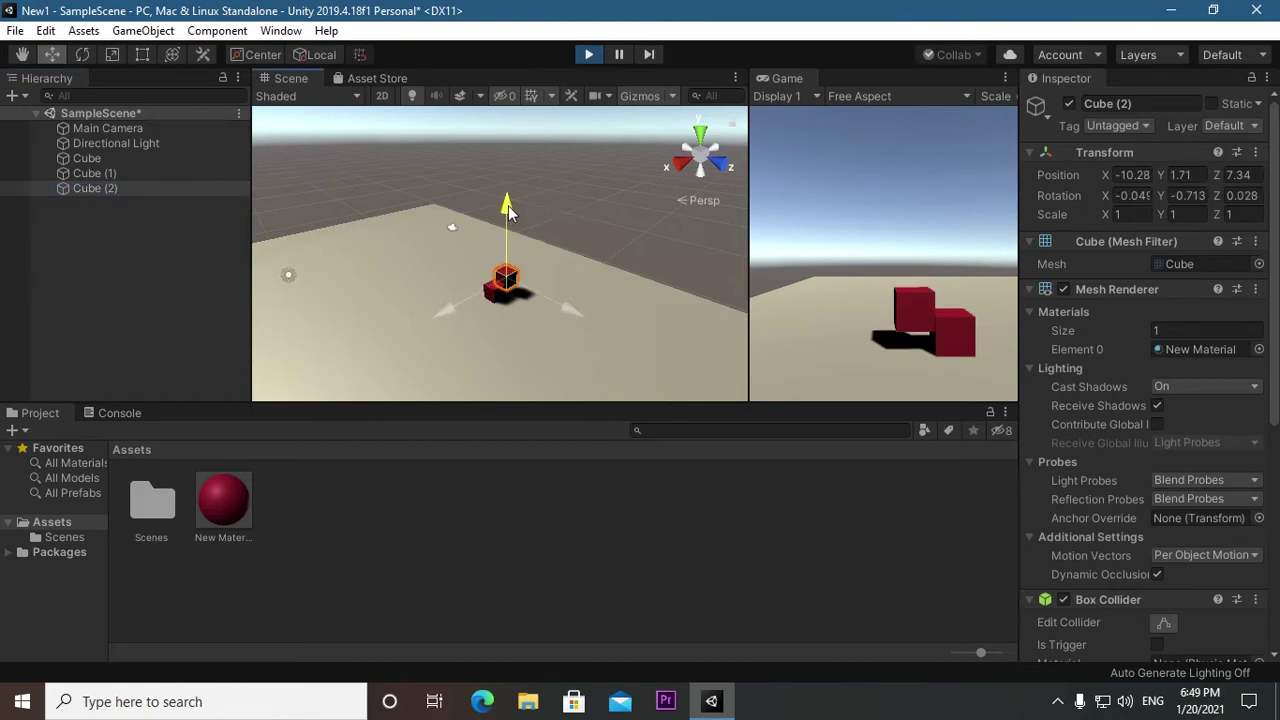
{"action": "key", "text": "ctrl+z"}
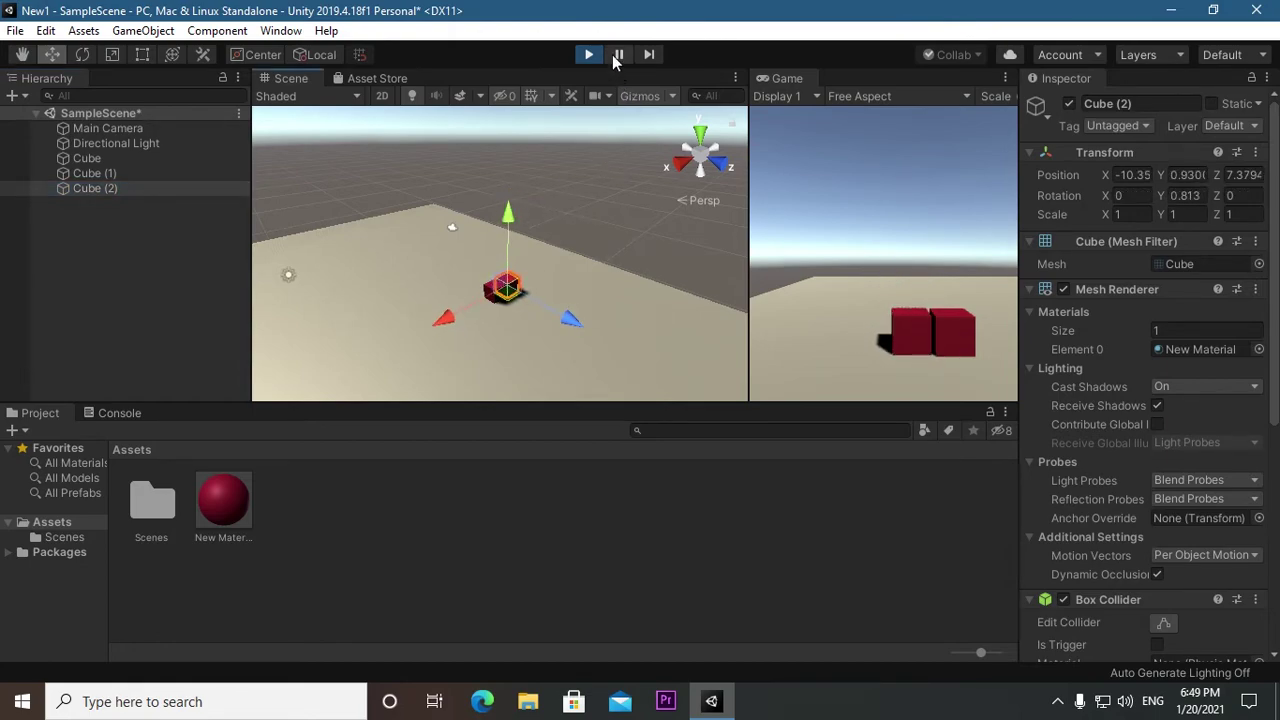
{"action": "left_click", "coordinate": [589, 56]}
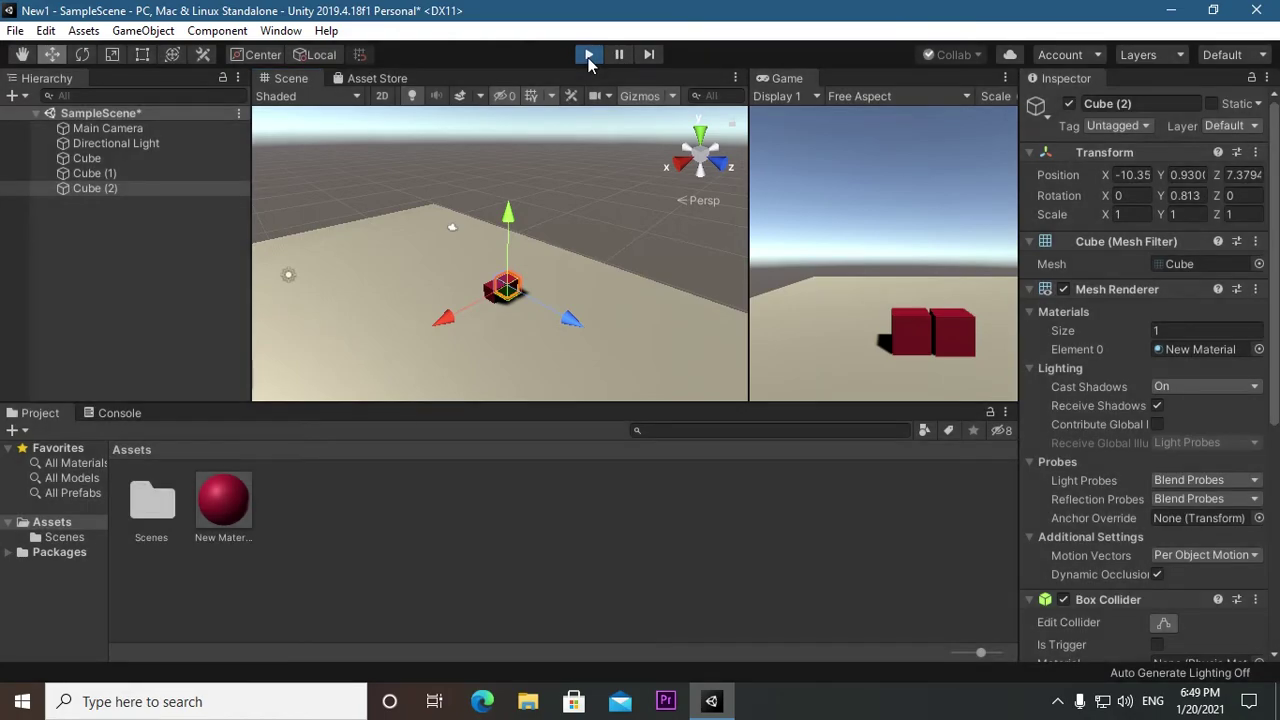
{"action": "left_click", "coordinate": [94, 175]}
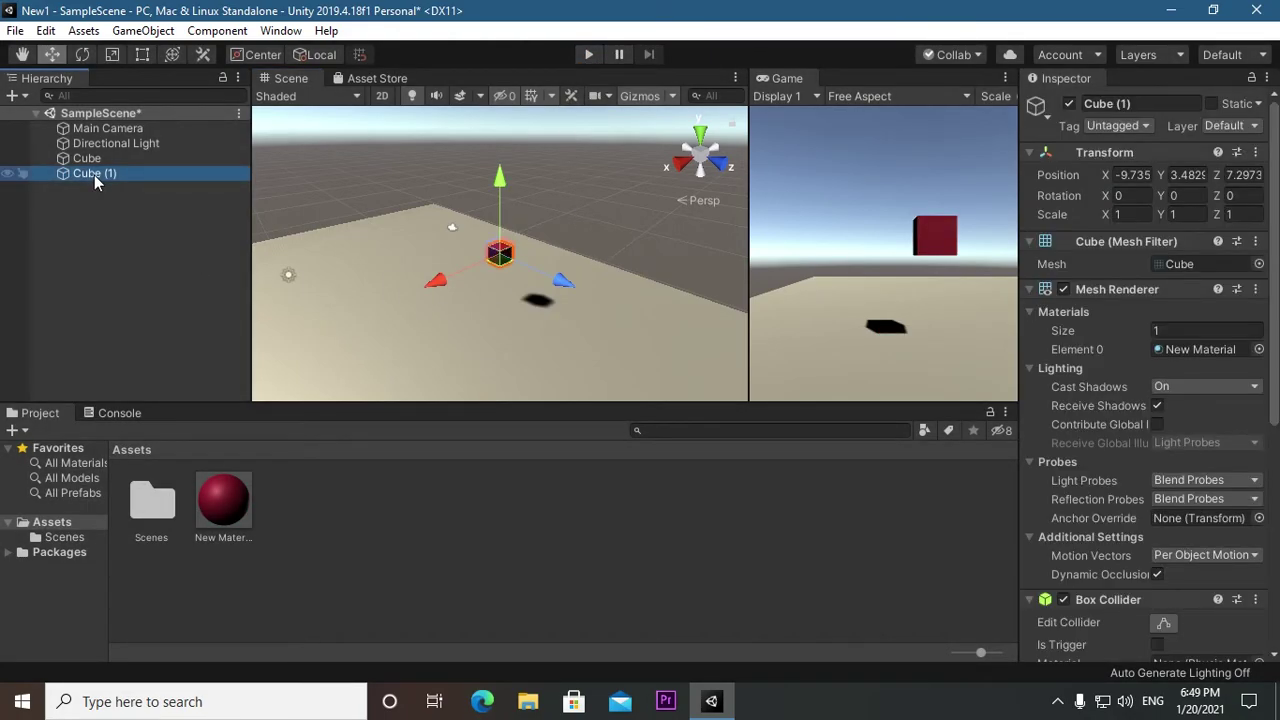
- Copy Cube (1), paste it as Cube (2), and raise it to Y 5.1
{"action": "right_click", "coordinate": [94, 175]}
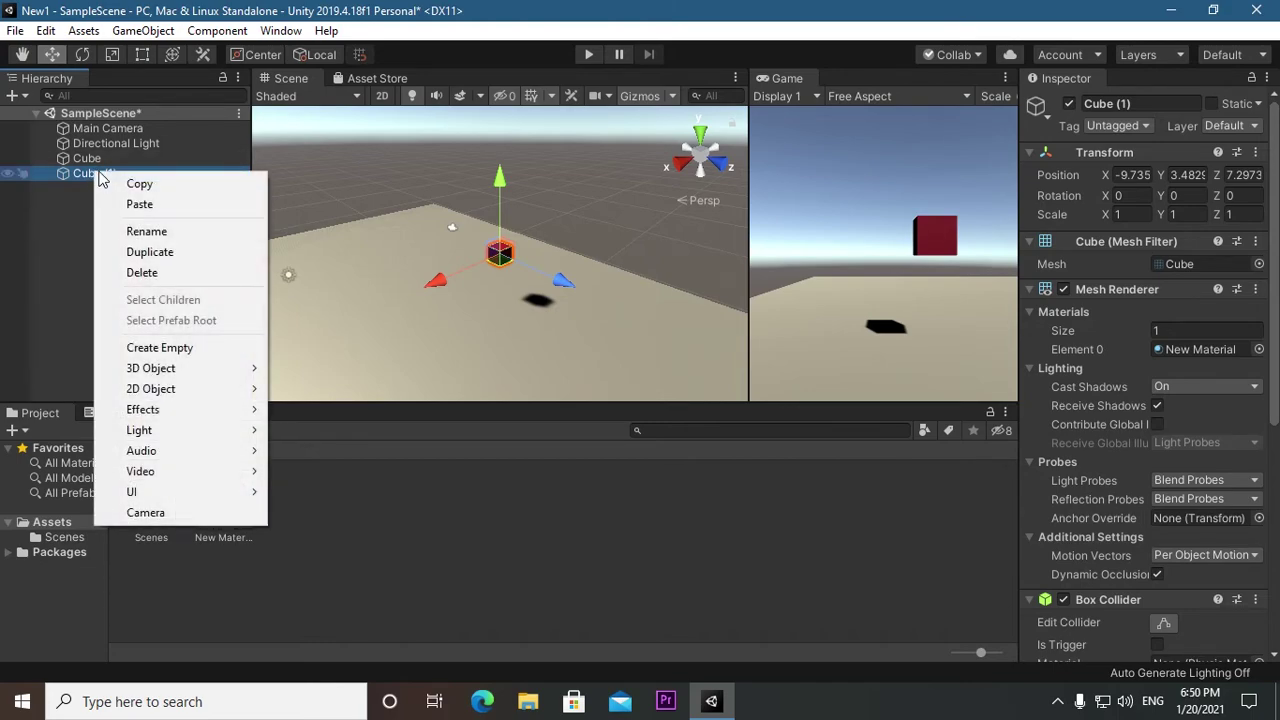
{"action": "left_click", "coordinate": [87, 210]}
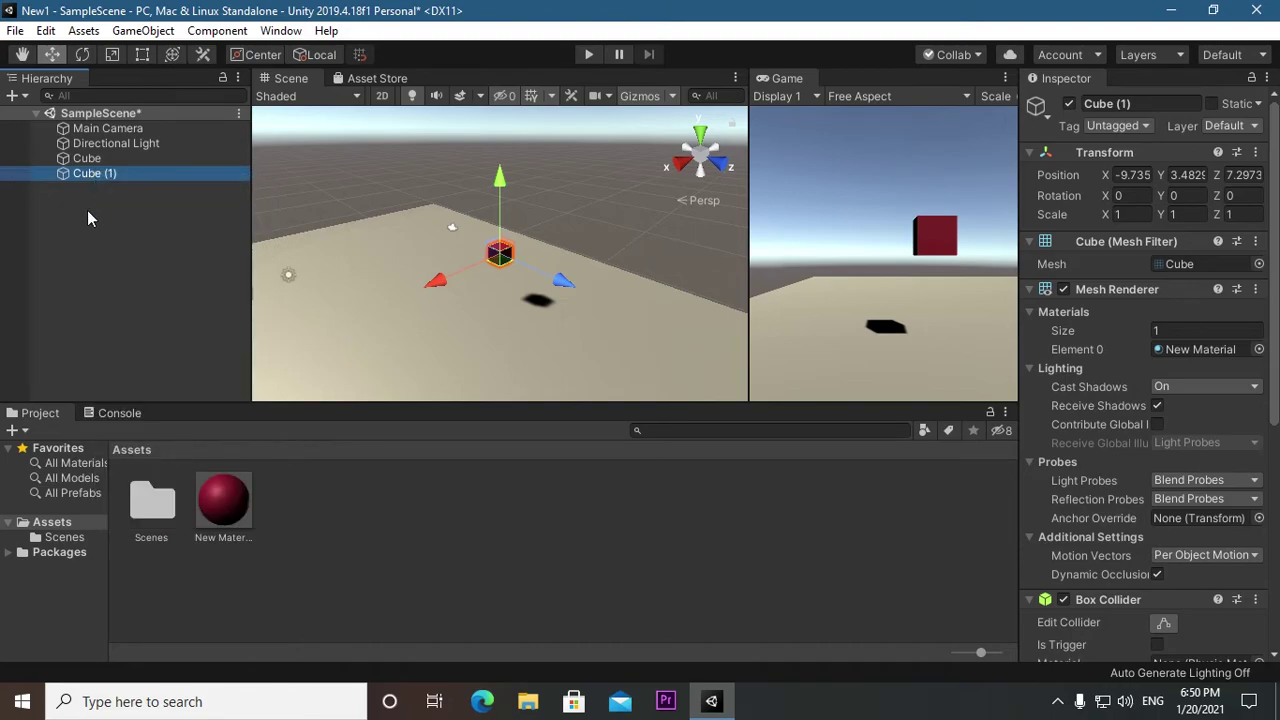
{"action": "left_click", "coordinate": [87, 210]}
{"action": "right_click", "coordinate": [87, 210]}
{"action": "left_click", "coordinate": [128, 243]}
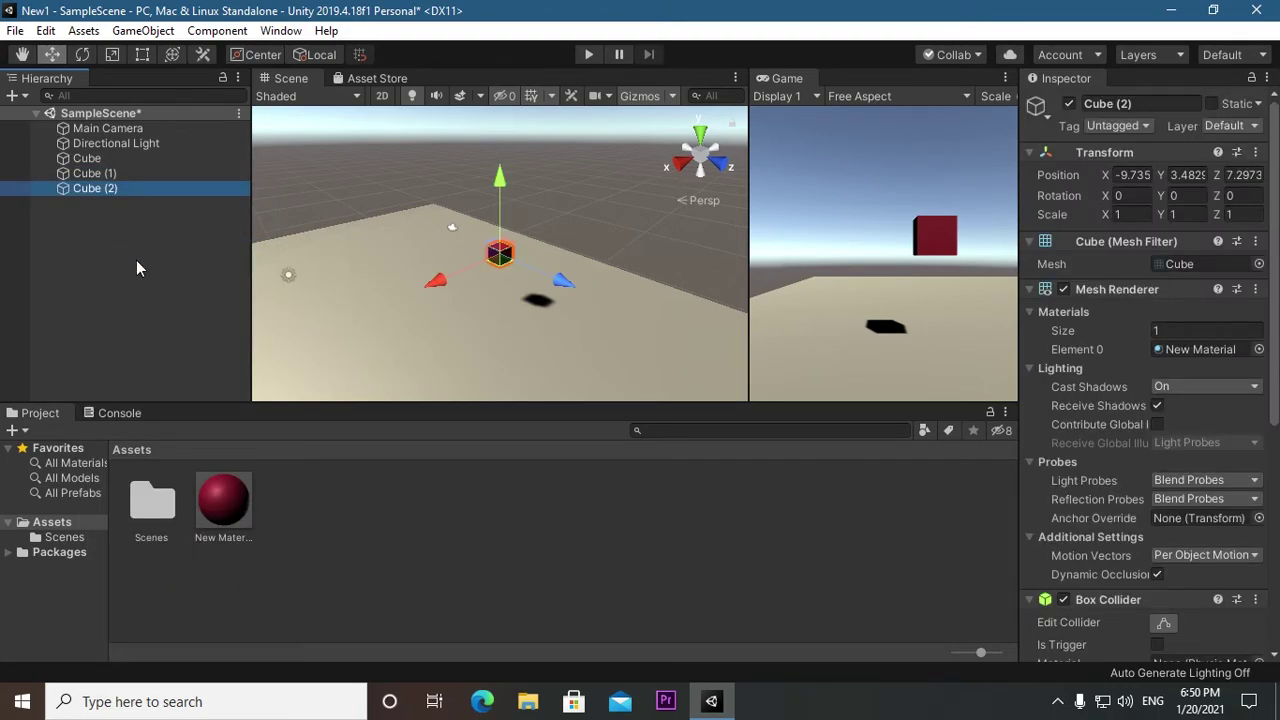
{"action": "left_click_drag", "start_coordinate": [498, 178], "coordinate": [501, 158]}
{"action": "mouse_move", "coordinate": [554, 246]}
{"action": "left_mouse_down"}
{"action": "mouse_move", "coordinate": [564, 254]}
{"action": "mouse_move", "coordinate": [554, 246]}
{"action": "left_mouse_up"}
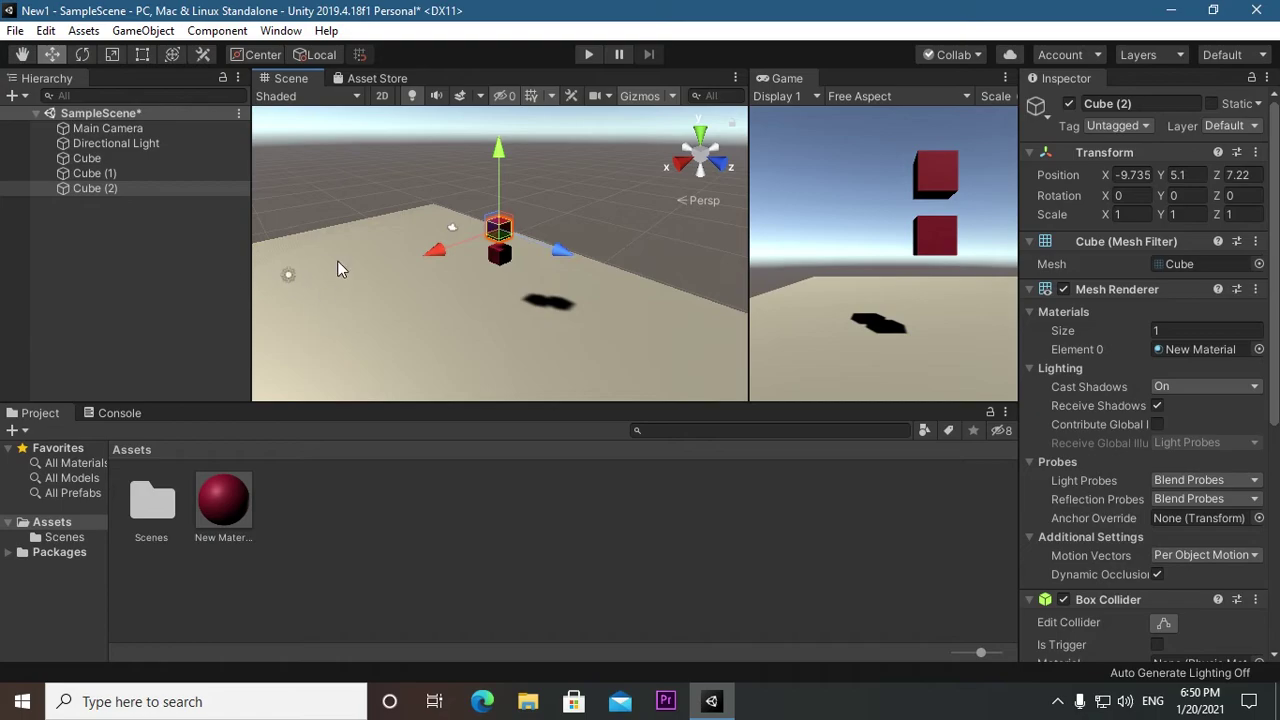
- Copy Cube (2), paste it as Cube (3), and raise it to Y 6.88
{"action": "right_click", "coordinate": [112, 190]}
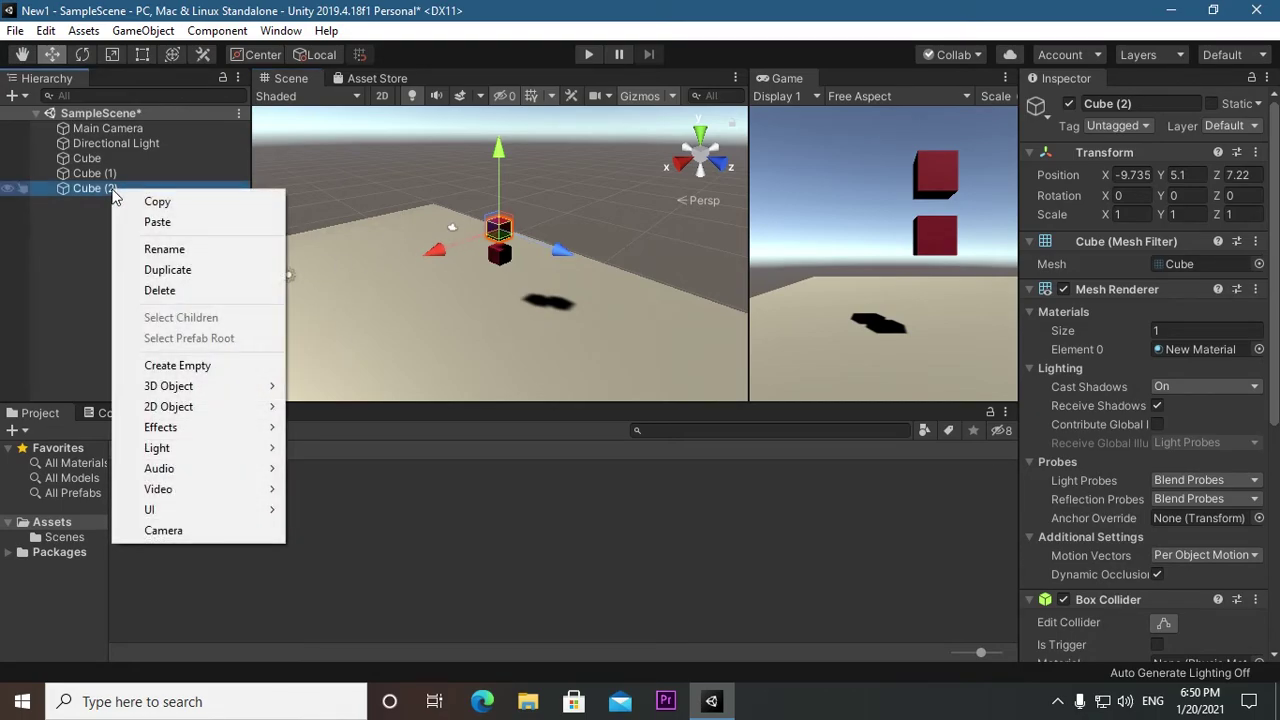
{"action": "left_click", "coordinate": [156, 206]}
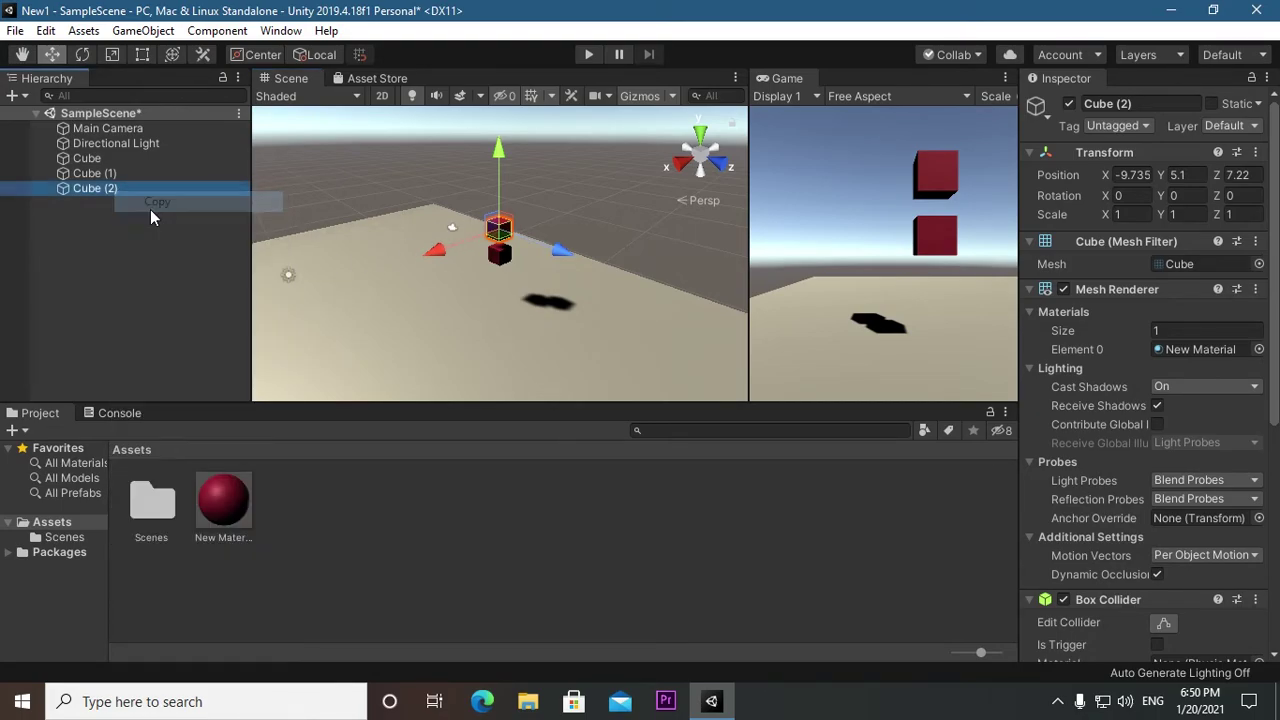
{"action": "right_click", "coordinate": [111, 213]}
{"action": "left_click", "coordinate": [154, 246]}
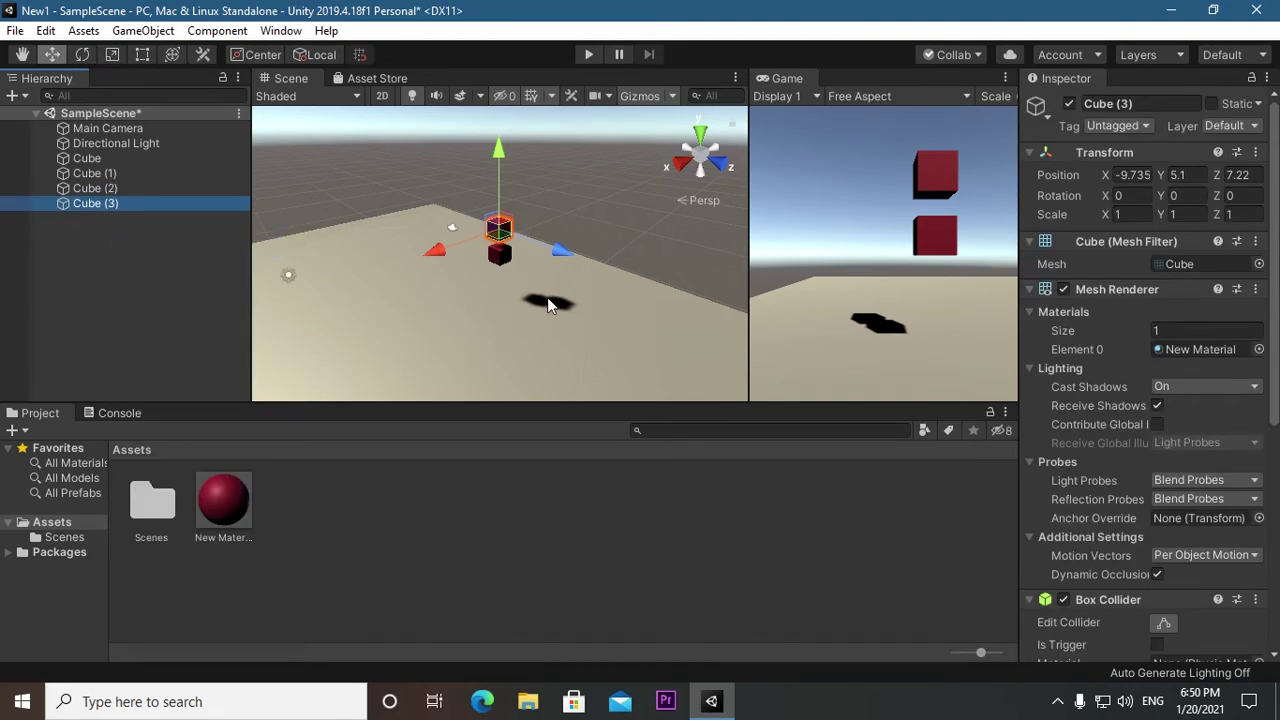
{"action": "left_click_drag", "start_coordinate": [501, 152], "coordinate": [503, 124]}
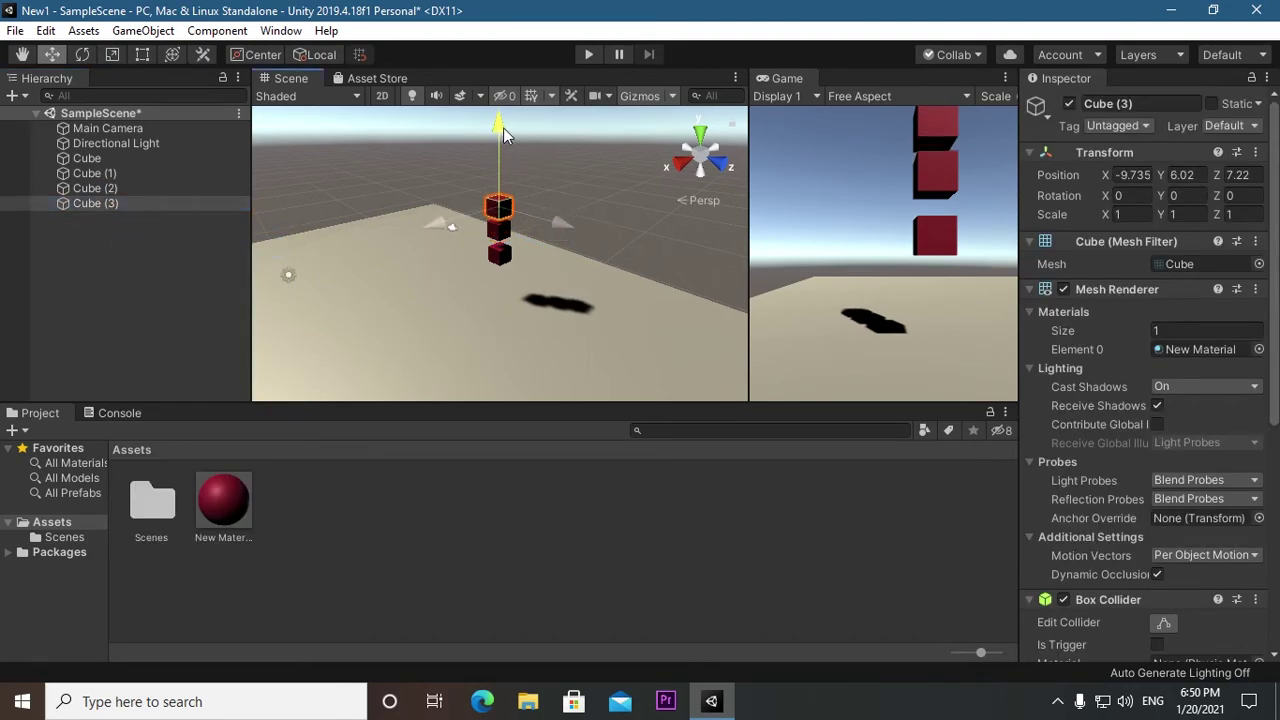
{"action": "left_click", "coordinate": [108, 129]}
- Move the Main Camera up and closer, then rotate it to face the cubes
{"action": "left_click_drag", "start_coordinate": [449, 231], "coordinate": [462, 212]}
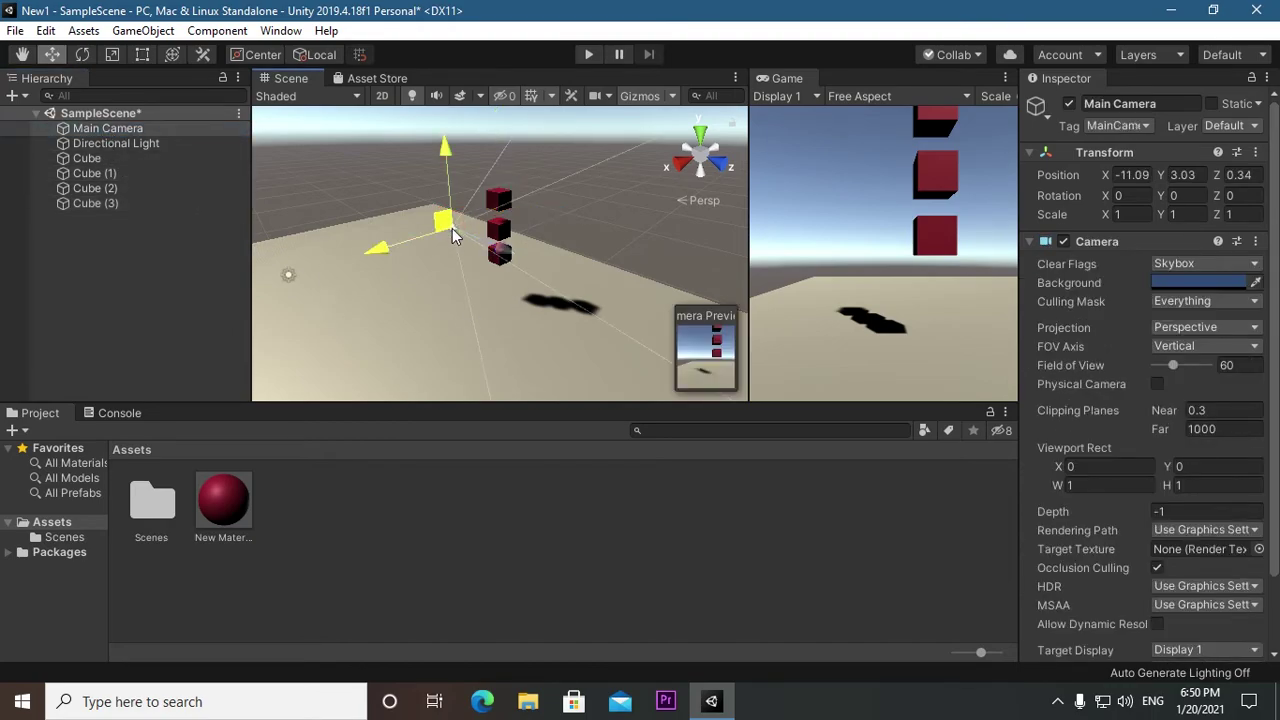
{"action": "mouse_move", "coordinate": [453, 215]}
{"action": "left_mouse_down"}
{"action": "mouse_move", "coordinate": [397, 230]}
{"action": "mouse_move", "coordinate": [421, 222]}
{"action": "left_mouse_up"}
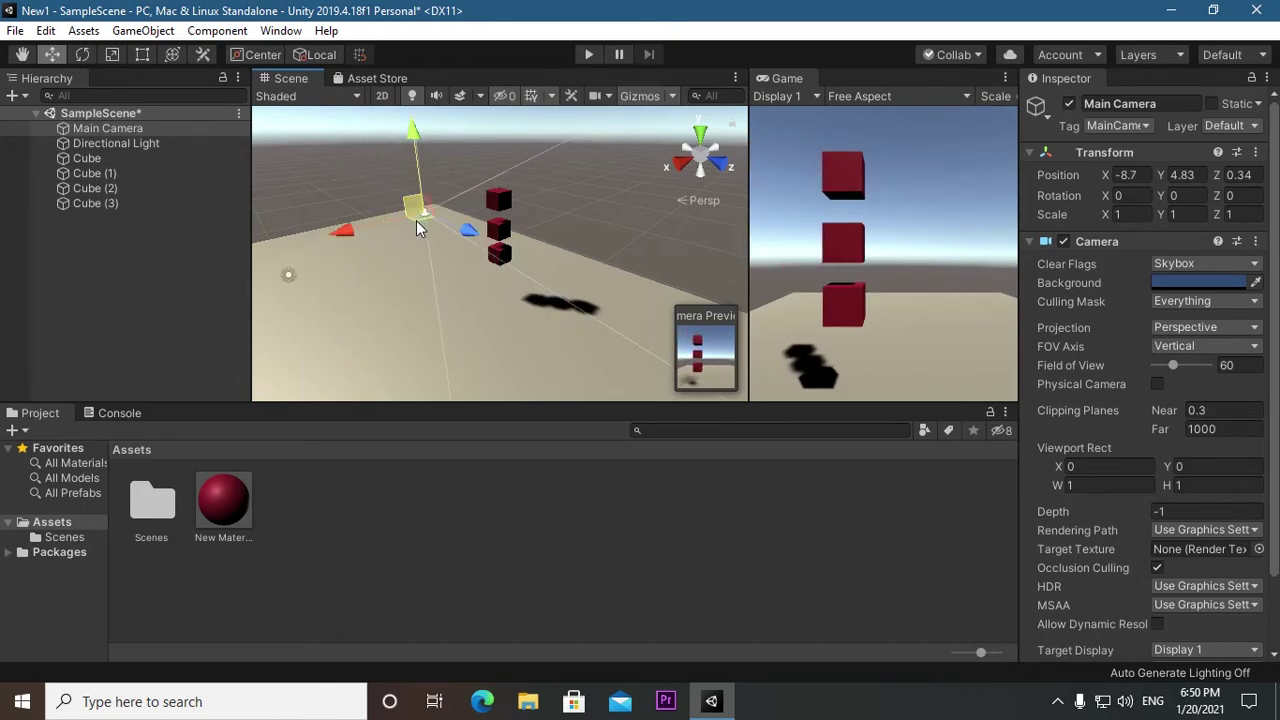
{"action": "left_click", "coordinate": [83, 54]}
{"action": "left_click_drag", "start_coordinate": [424, 249], "coordinate": [521, 242]}
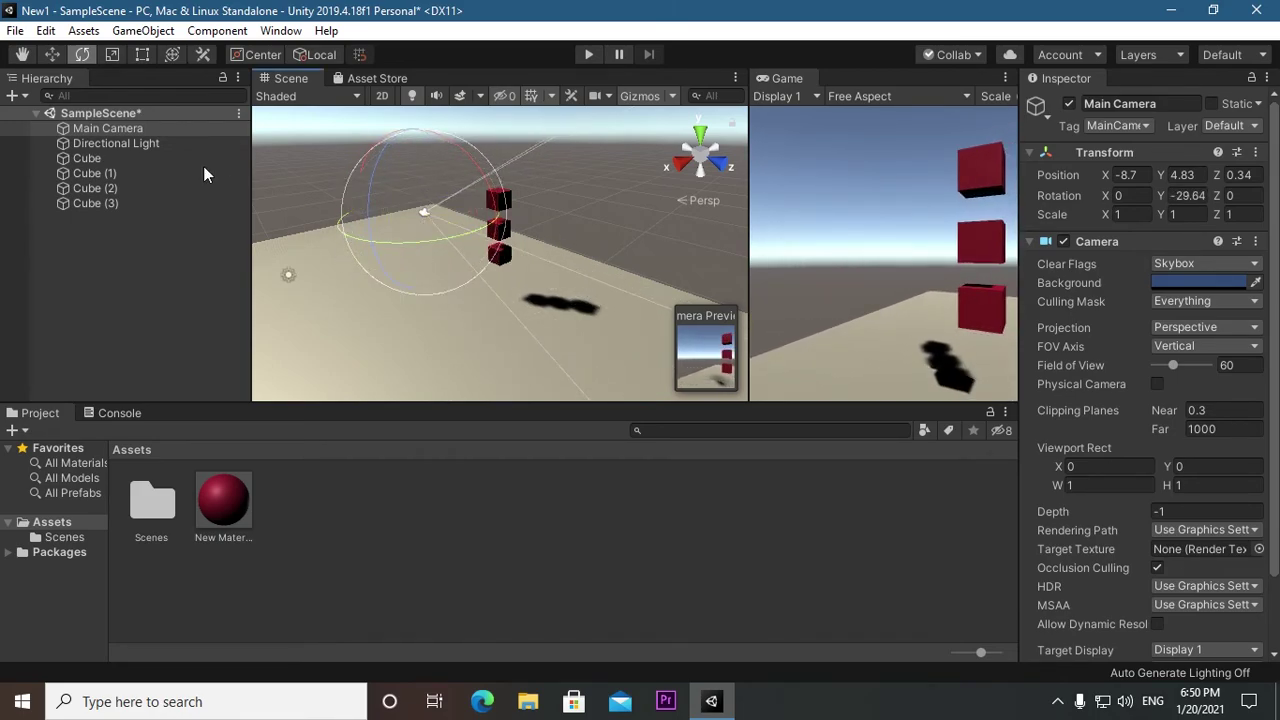
{"action": "left_click", "coordinate": [52, 54]}
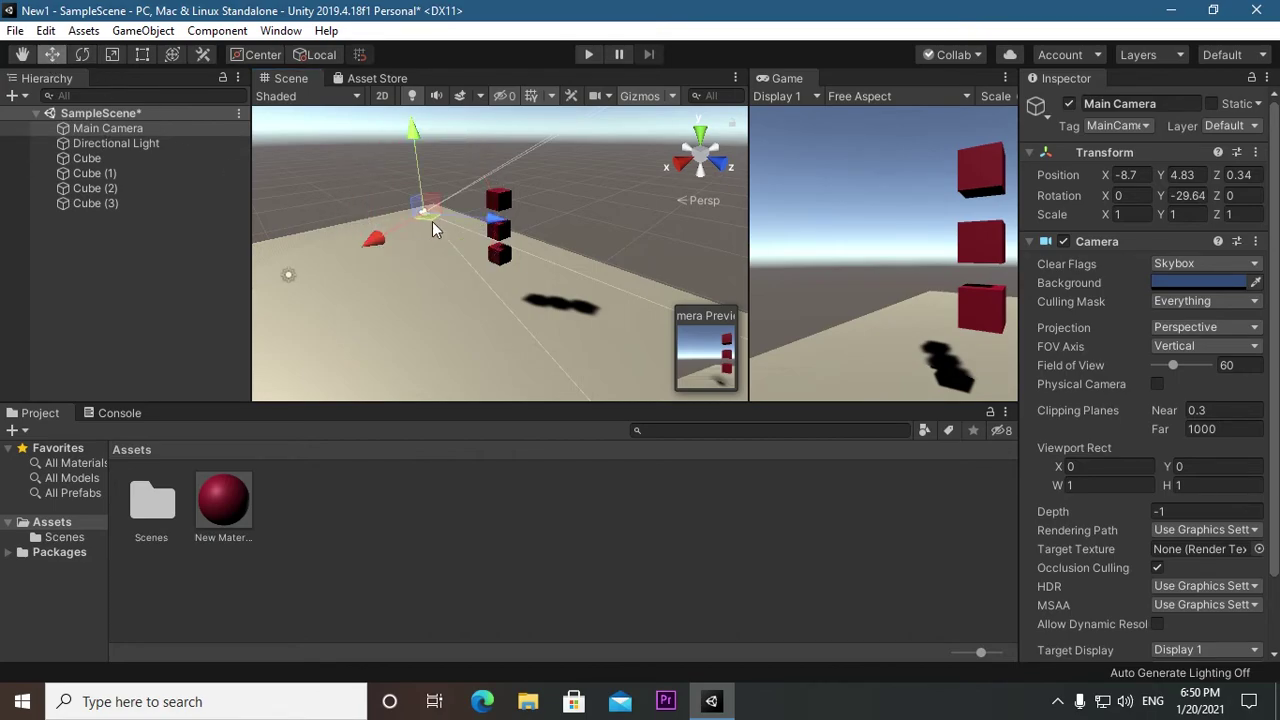
- Place the camera at X -7.04, Y 4.83, Z 1.29, tilted to rotation X 7.459
{"action": "mouse_move", "coordinate": [398, 226]}
{"action": "left_mouse_down"}
{"action": "mouse_move", "coordinate": [356, 246]}
{"action": "mouse_move", "coordinate": [386, 230]}
{"action": "left_mouse_up"}
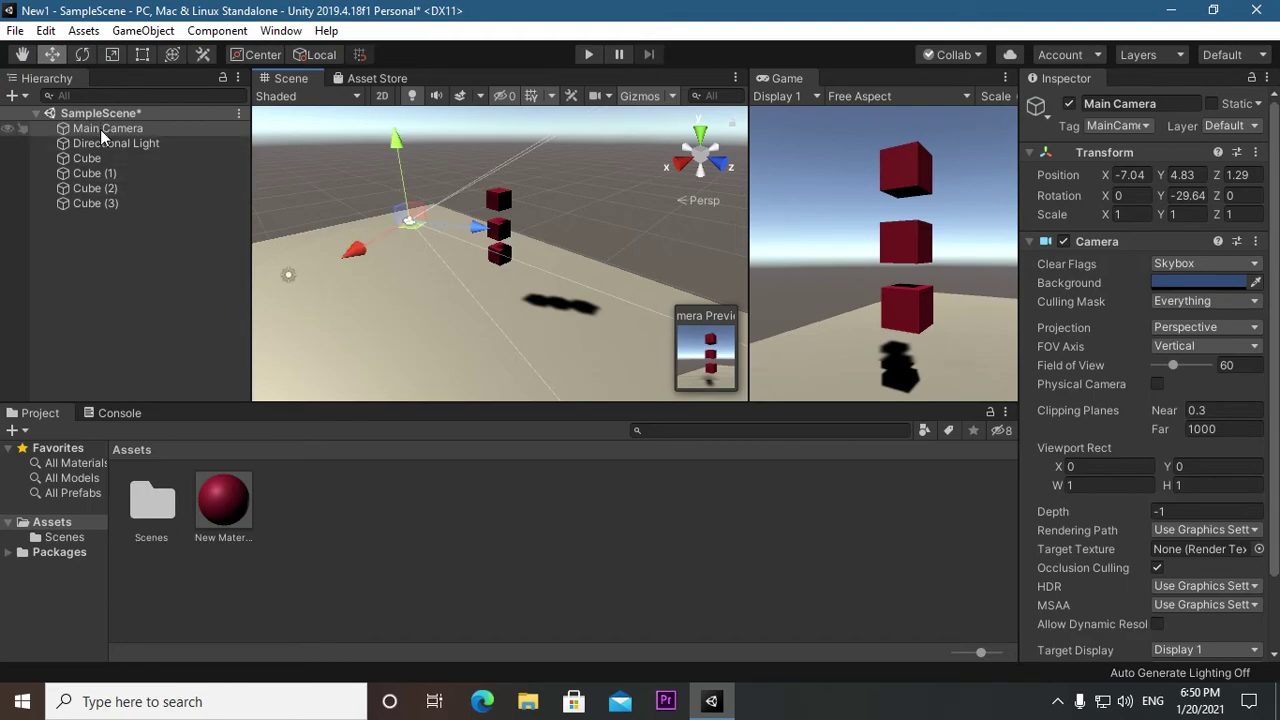
{"action": "left_click", "coordinate": [82, 54]}
{"action": "left_click_drag", "start_coordinate": [440, 158], "coordinate": [458, 180]}
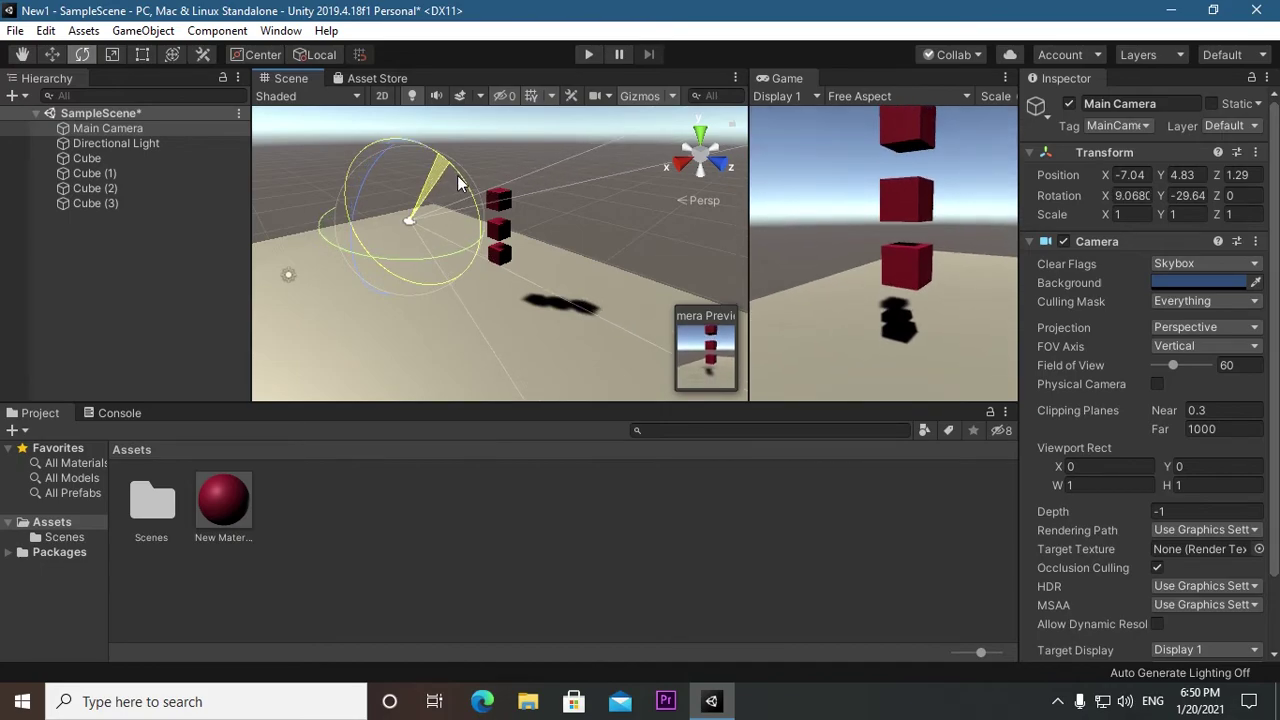
{"action": "left_click_drag", "start_coordinate": [458, 180], "coordinate": [496, 174]}
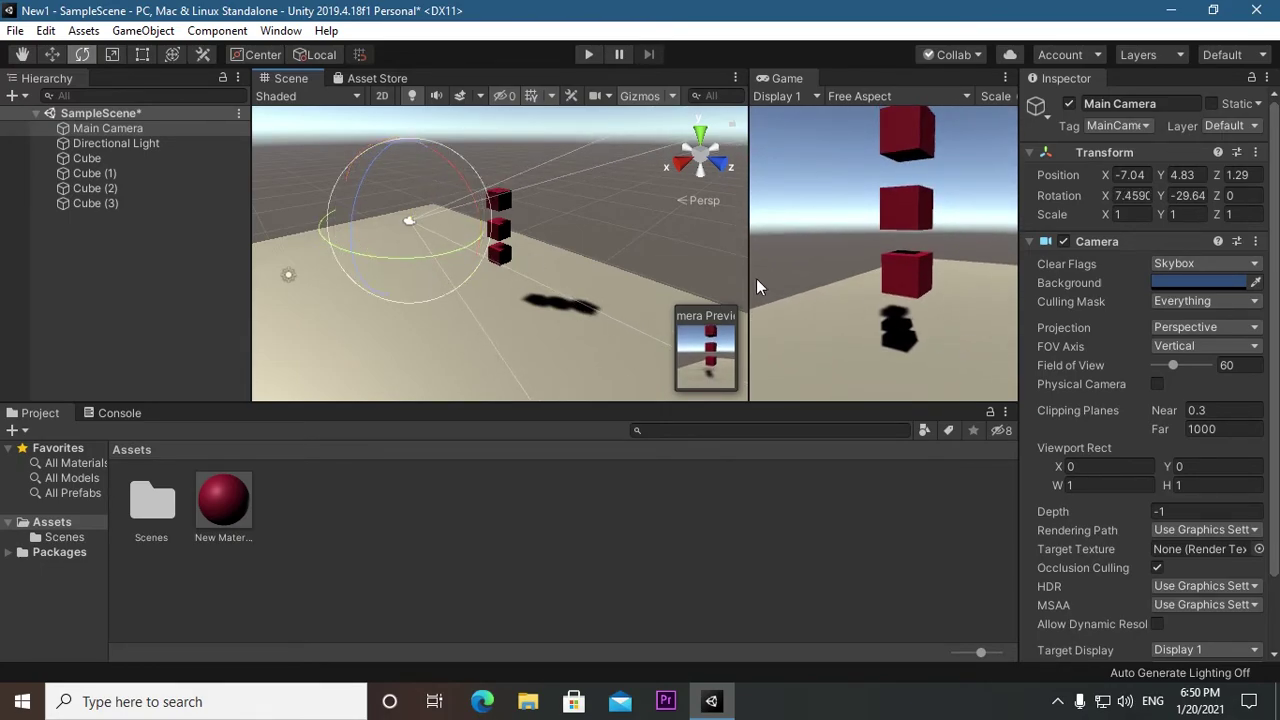
{"action": "left_click", "coordinate": [97, 190]}
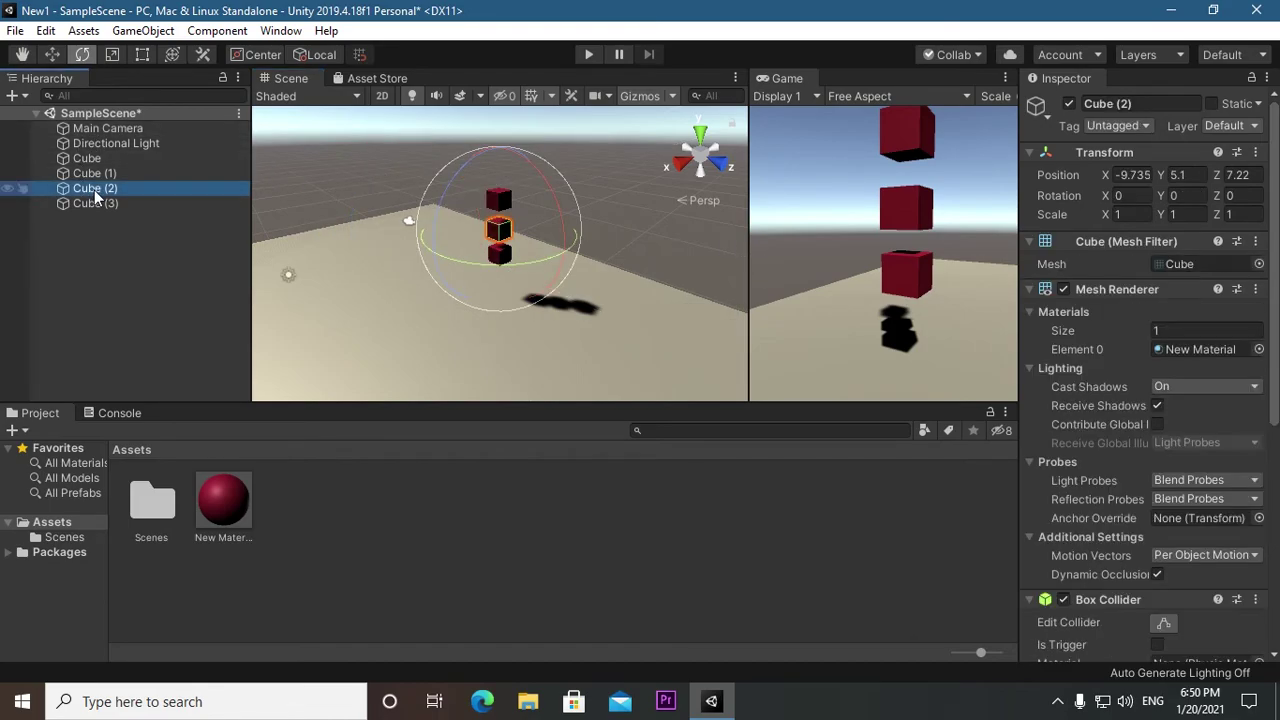
- Shift Cube (2) sideways to X -9.05 and widen the Game view
{"action": "left_click", "coordinate": [52, 54]}
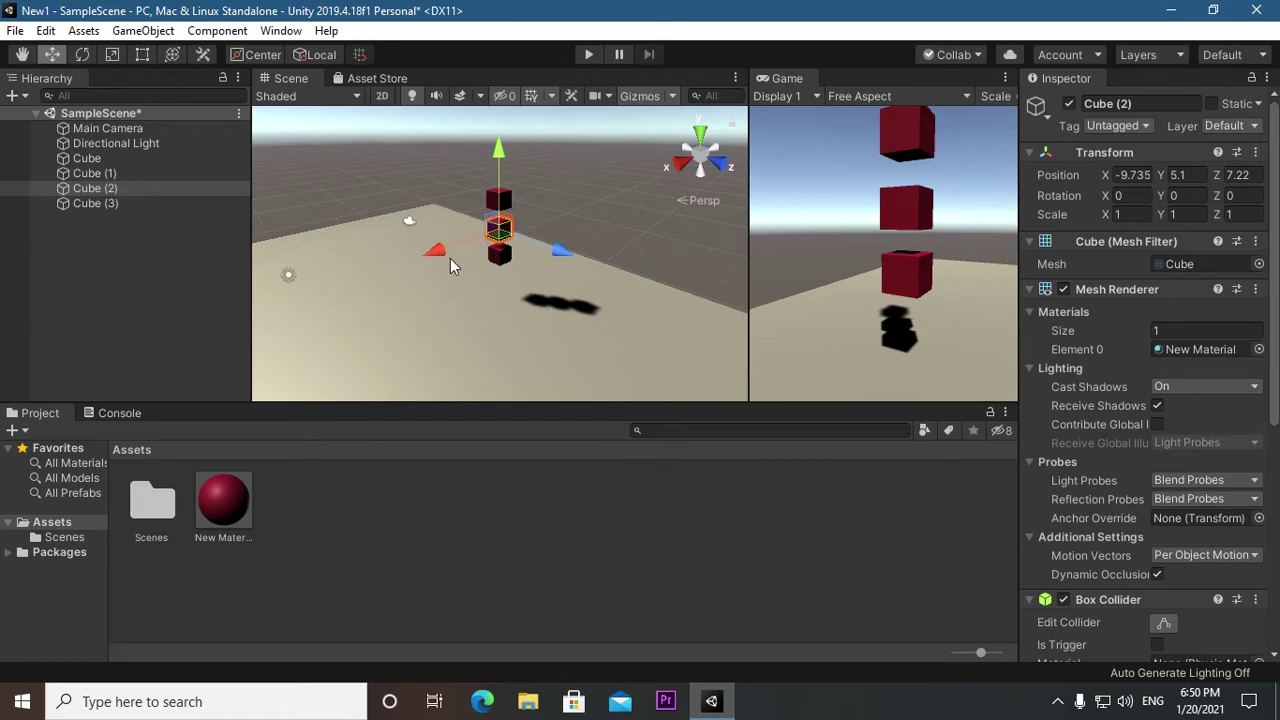
{"action": "scroll", "coordinate": [482, 250], "scroll_direction": "up", "scroll_amount": 1}
{"action": "scroll", "coordinate": [482, 250], "scroll_direction": "up", "scroll_amount": 1}
{"action": "scroll", "coordinate": [482, 250], "scroll_direction": "up", "scroll_amount": 1}
{"action": "scroll", "coordinate": [482, 250], "scroll_direction": "up", "scroll_amount": 2}
{"action": "scroll", "coordinate": [482, 250], "scroll_direction": "down", "scroll_amount": 2}
{"action": "scroll", "coordinate": [482, 250], "scroll_direction": "down", "scroll_amount": 2}
{"action": "left_click_drag", "start_coordinate": [437, 230], "coordinate": [425, 235]}
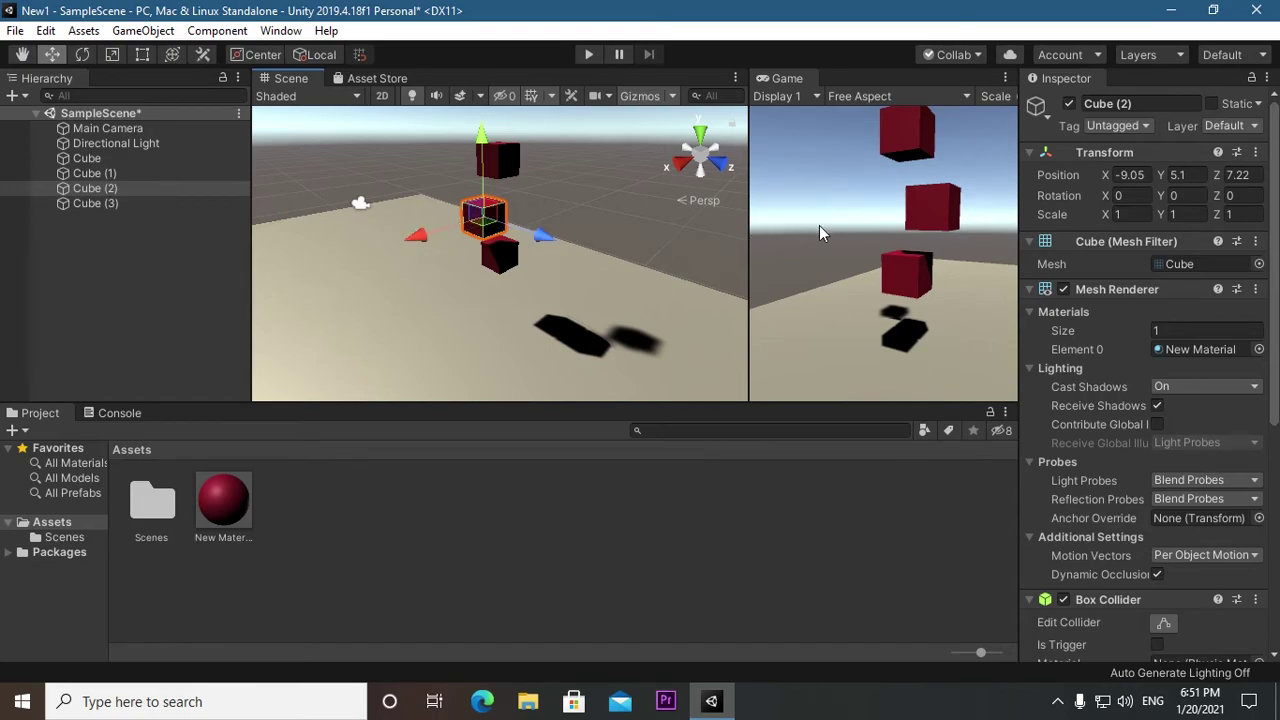
{"action": "left_click_drag", "start_coordinate": [755, 268], "coordinate": [370, 286]}
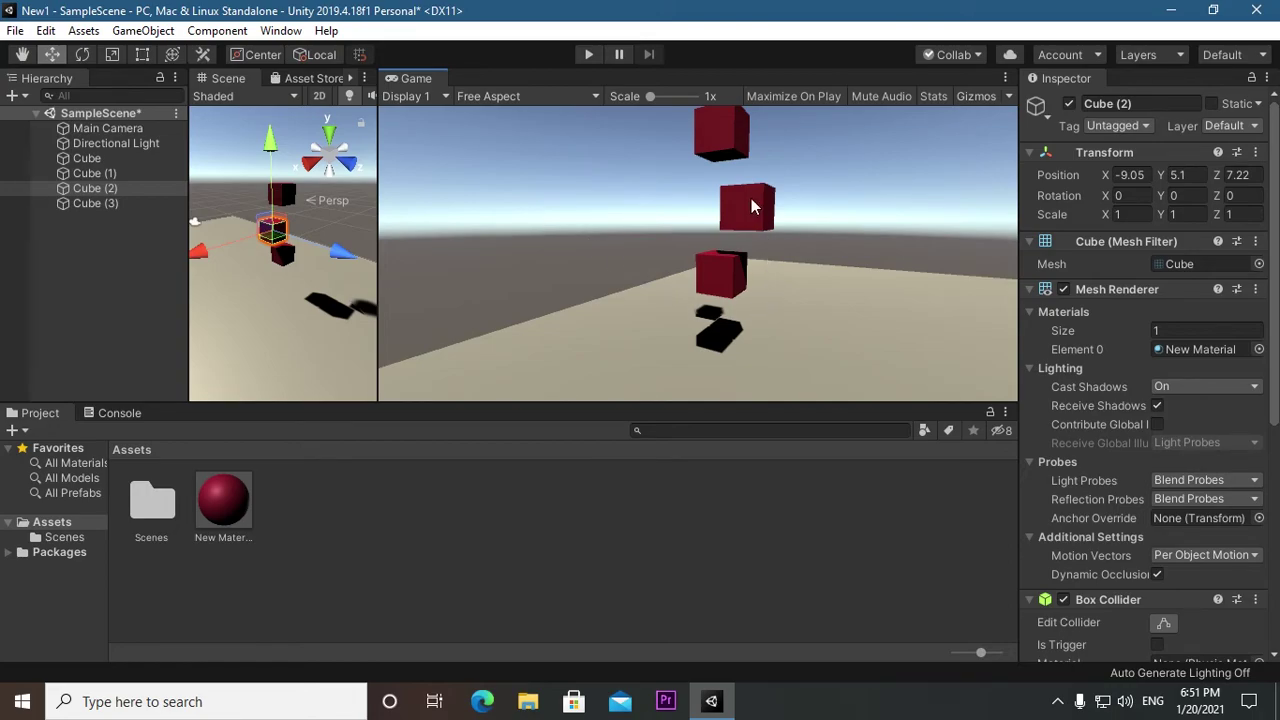
- Enter Play mode and watch the three red cubes drop onto the floor
{"action": "left_click", "coordinate": [585, 55]}
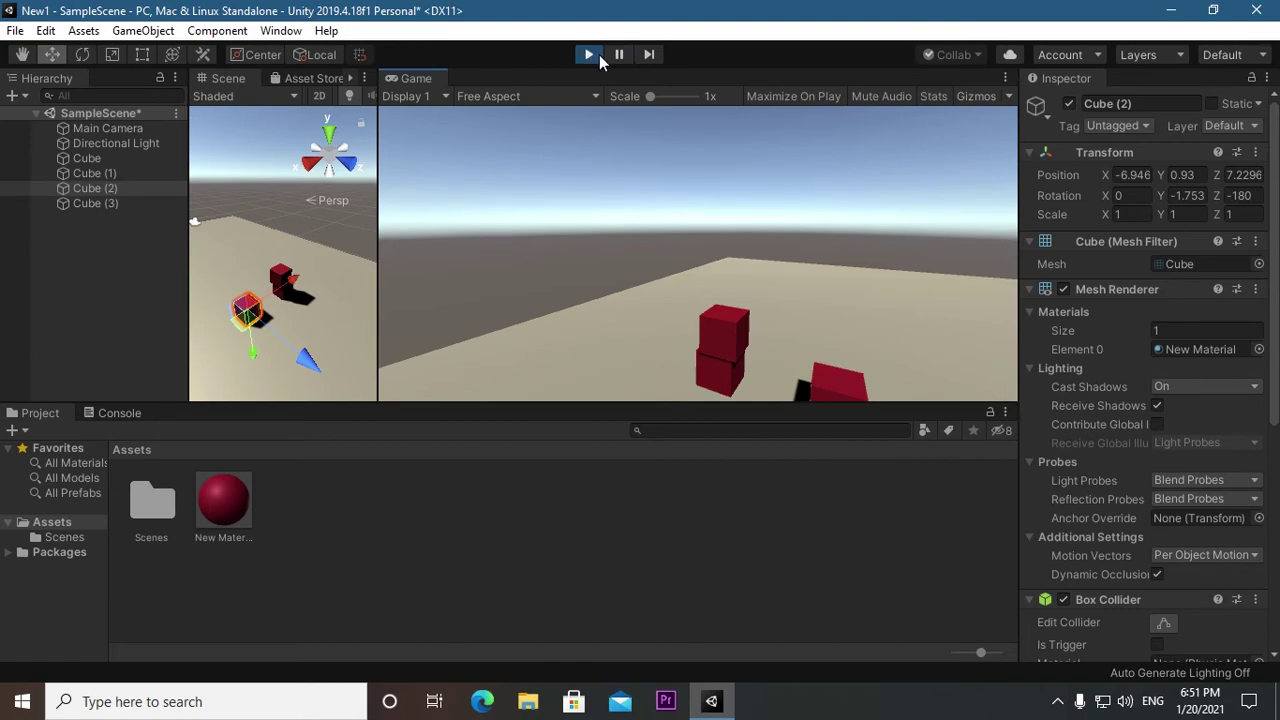
{"action": "scroll", "coordinate": [1130, 610], "scroll_direction": "down", "scroll_amount": 5}
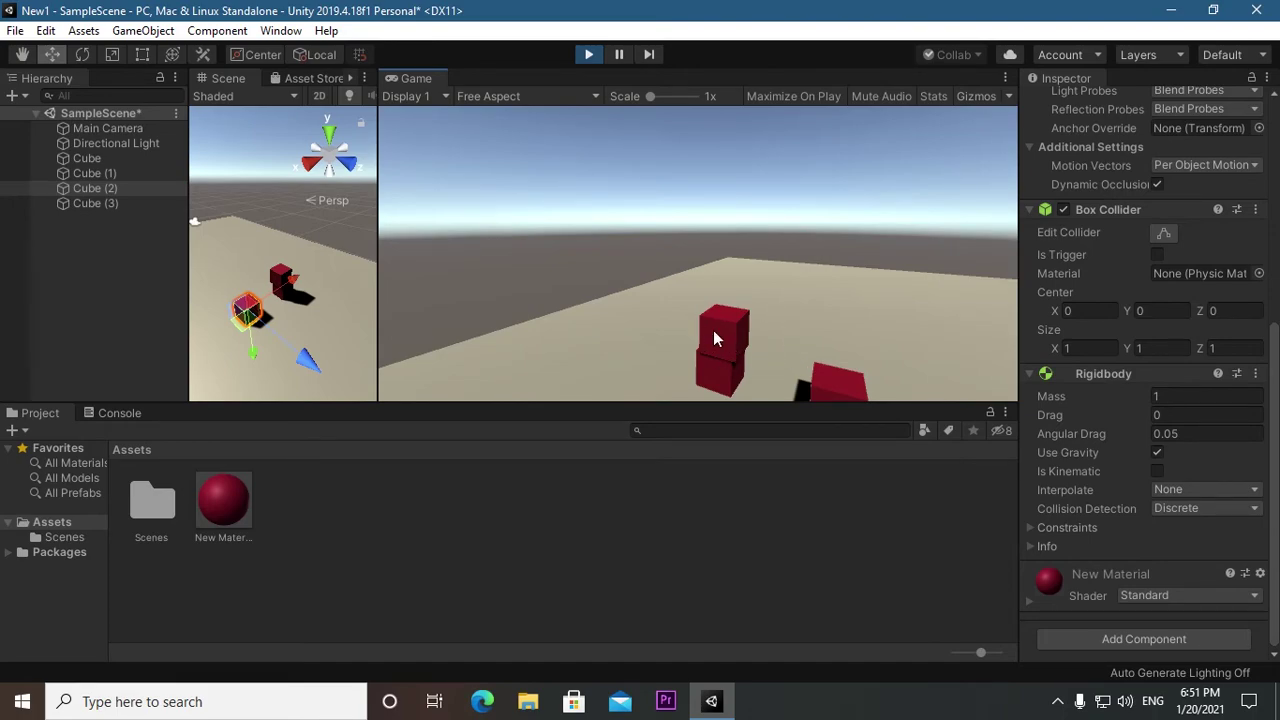
{"action": "left_click", "coordinate": [590, 55]}
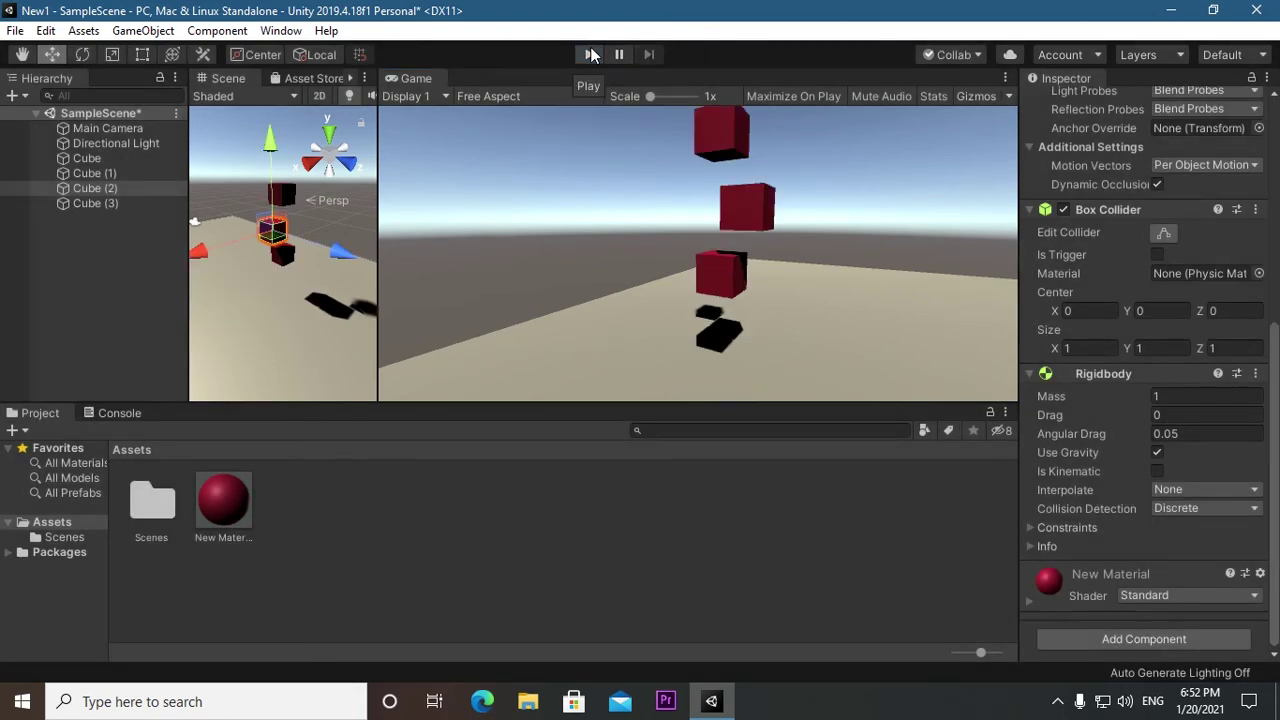
{"action": "left_click", "coordinate": [590, 55]}
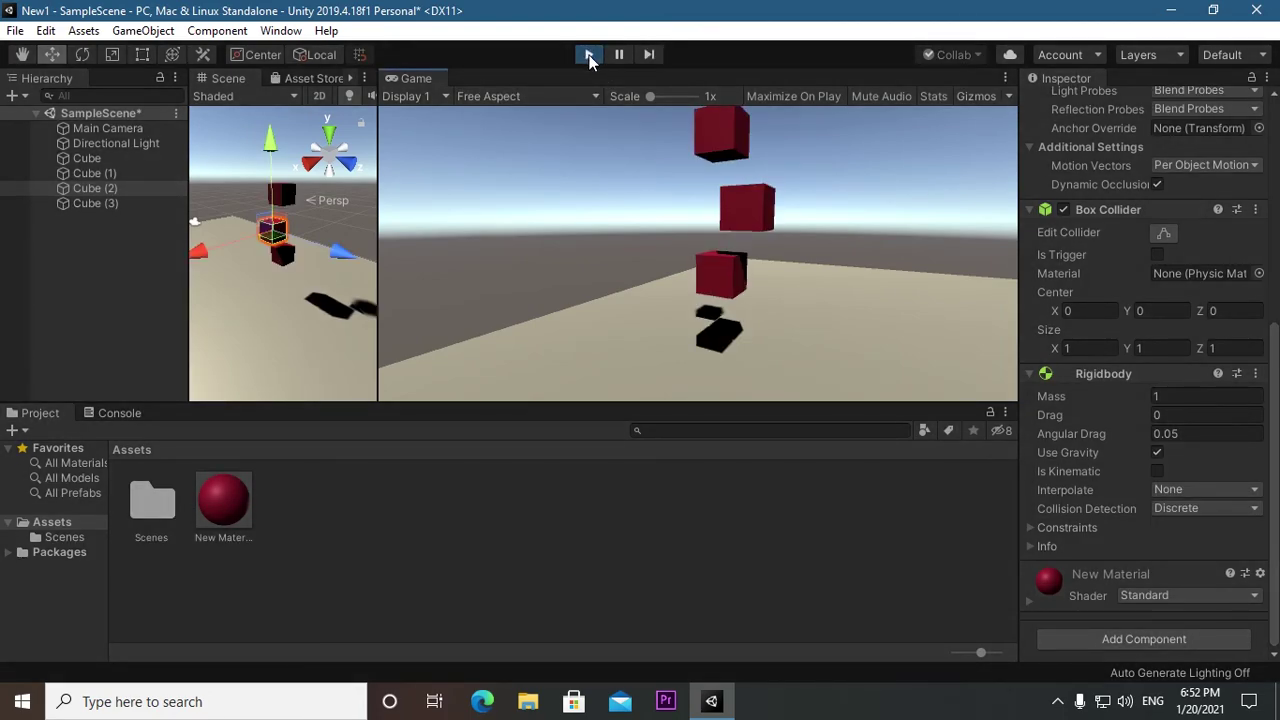